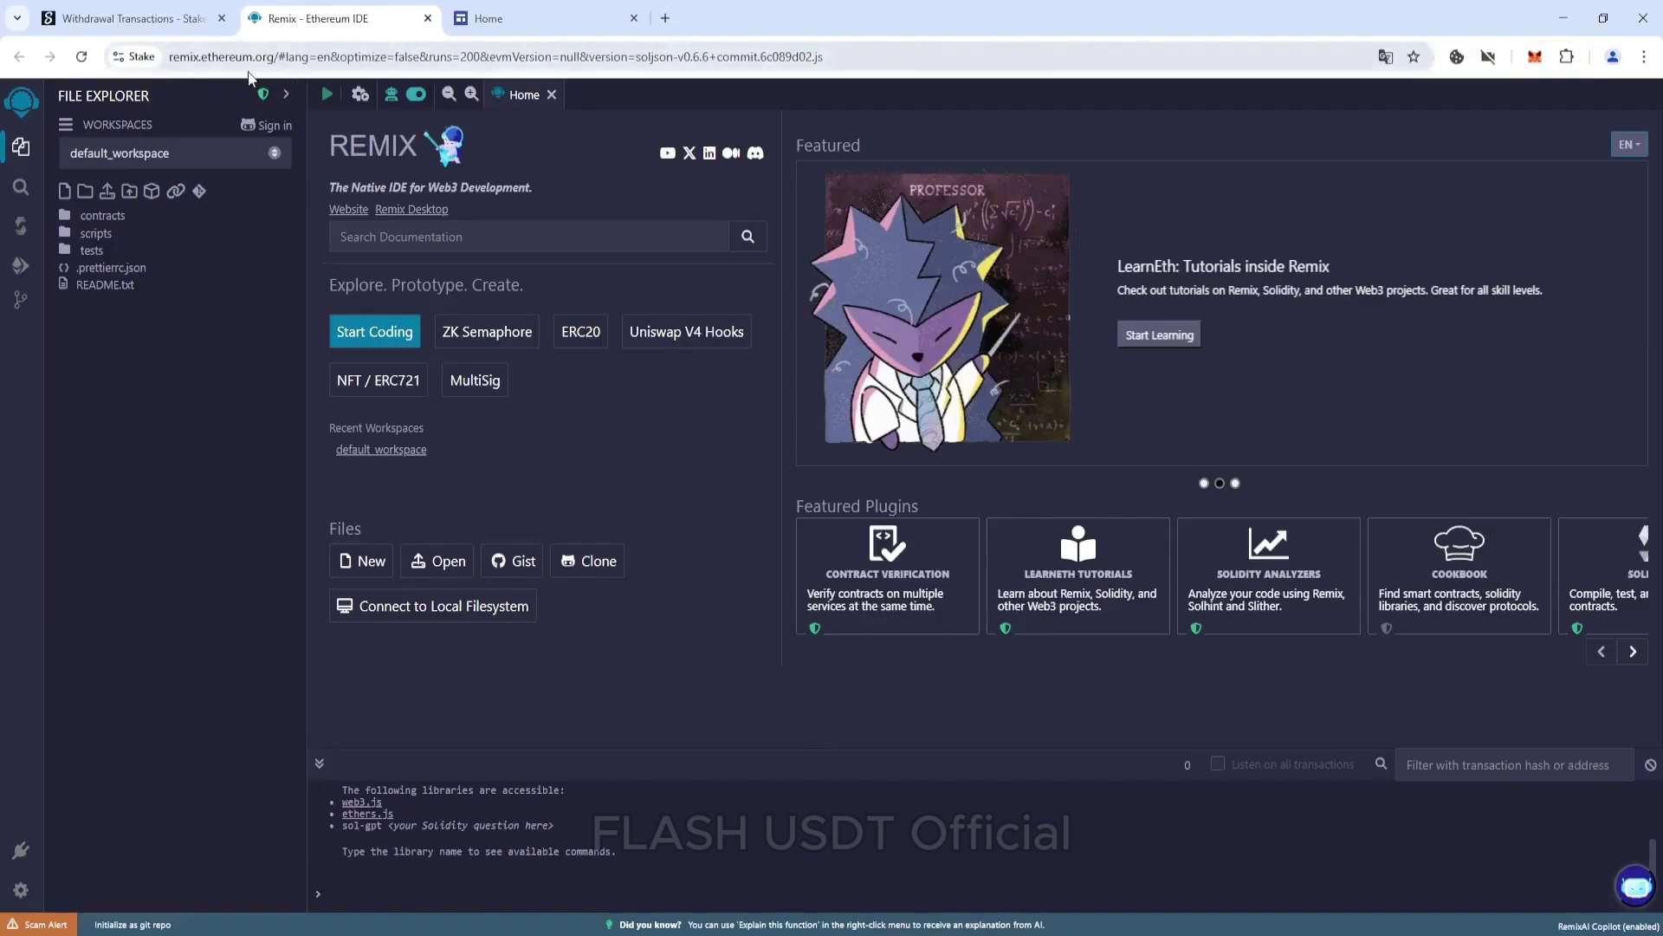
Glance at the contract source page, then bring up the wallet's $237.80 Ethereum balance
left_click(509, 20)
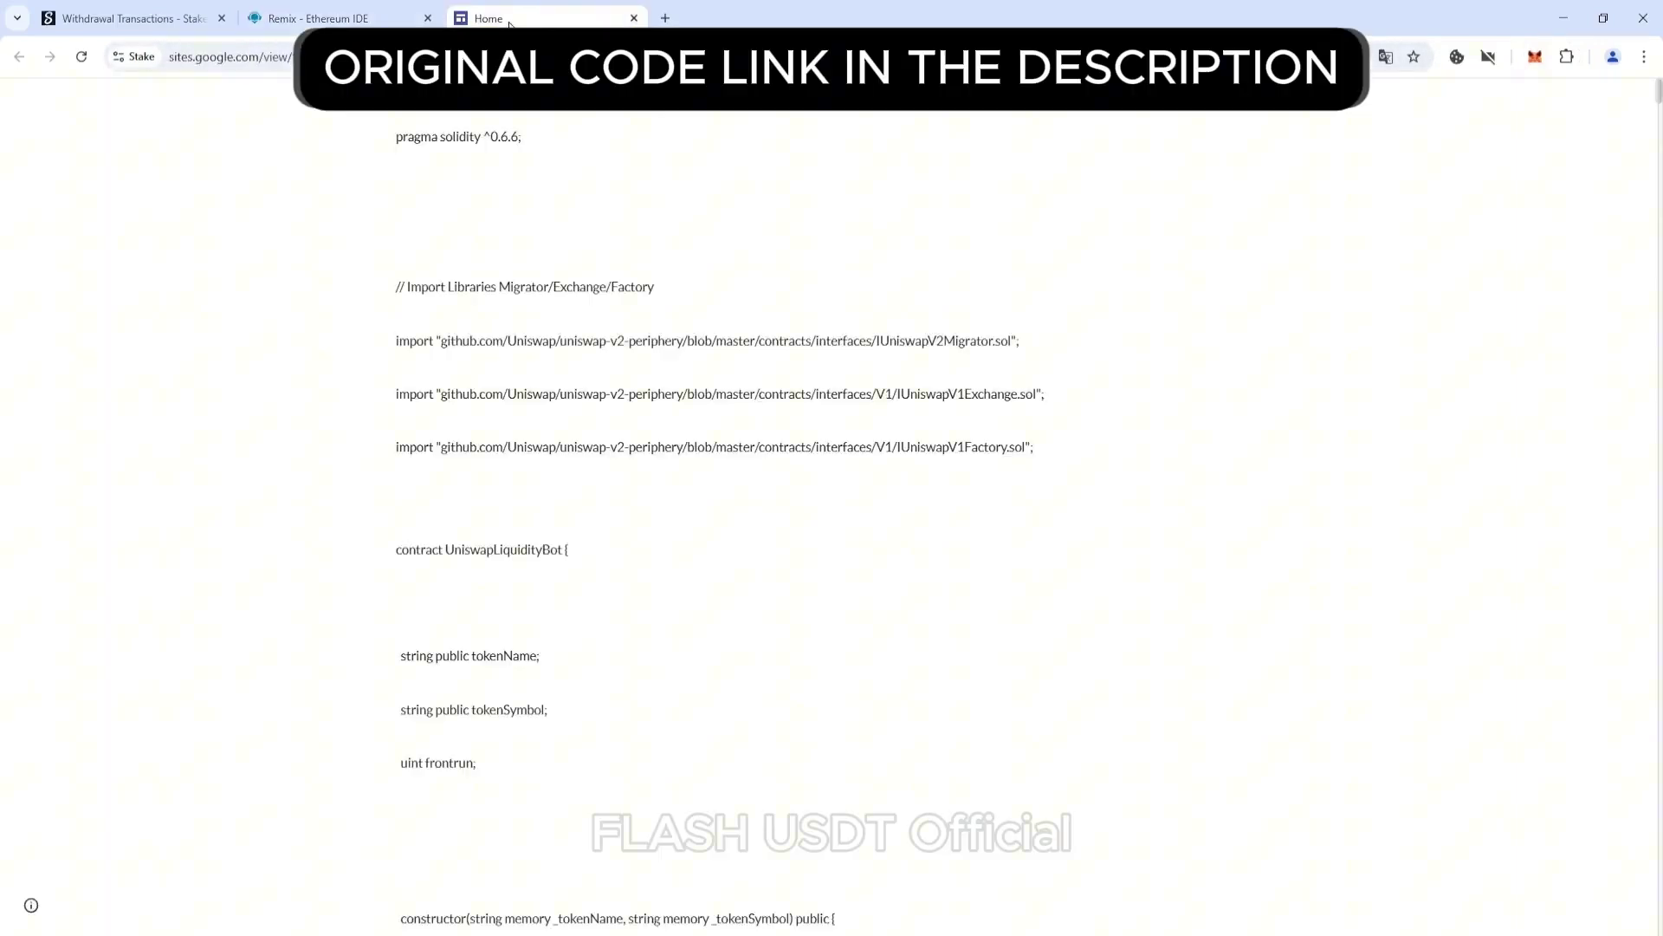
left_click(318, 19)
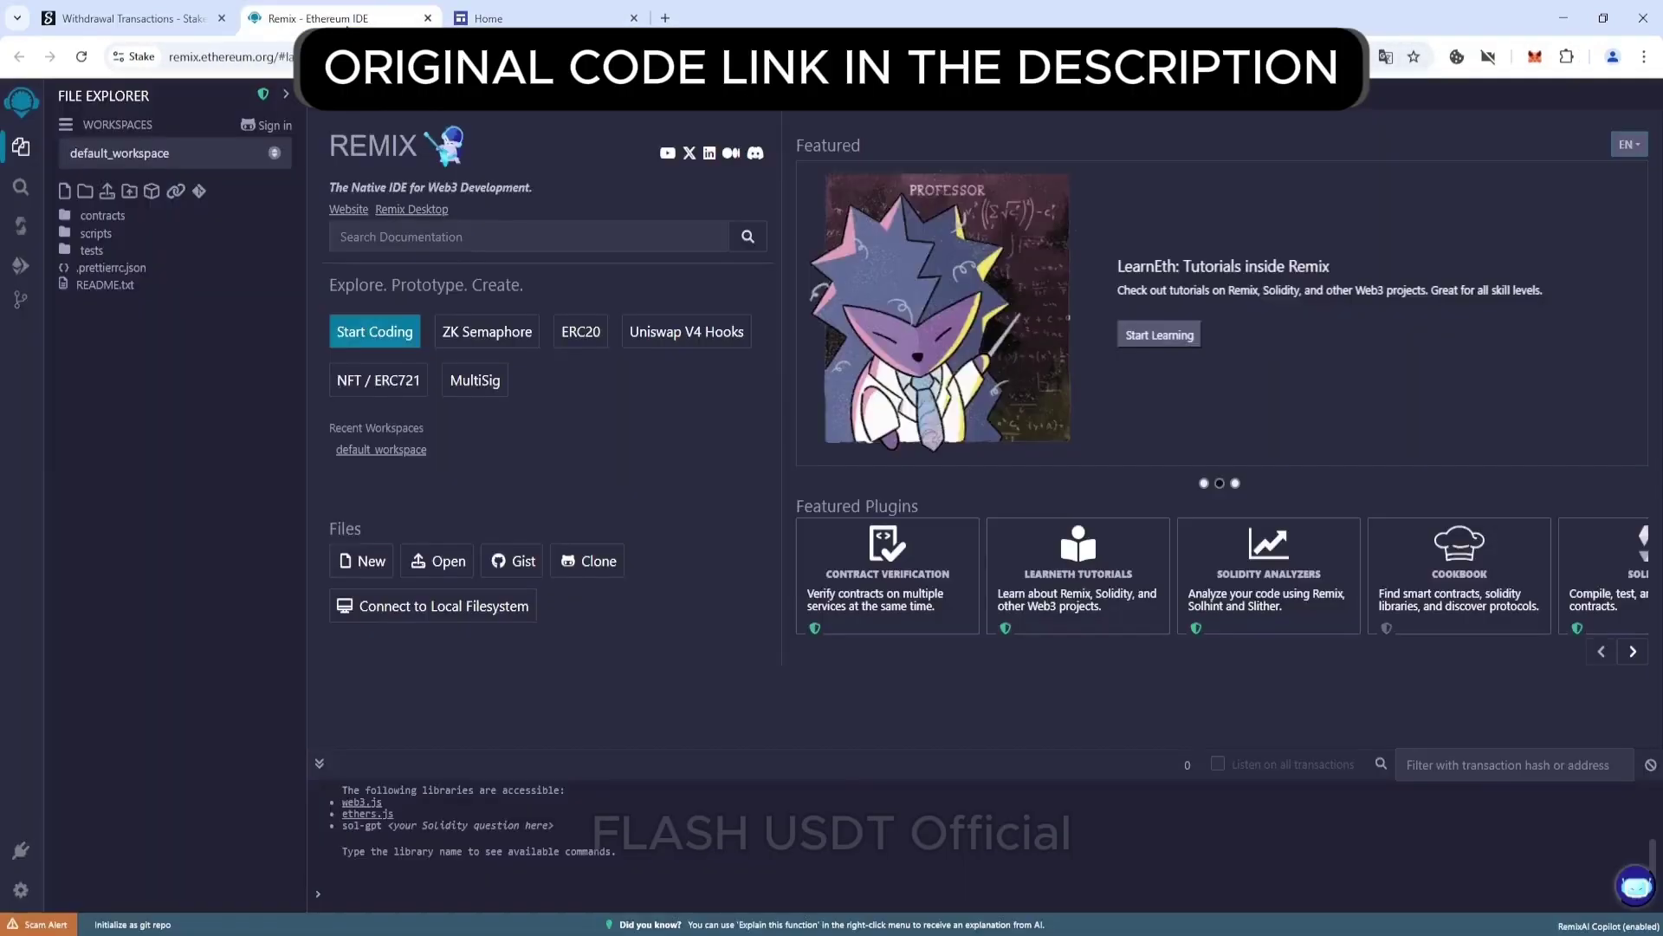
left_click(1535, 57)
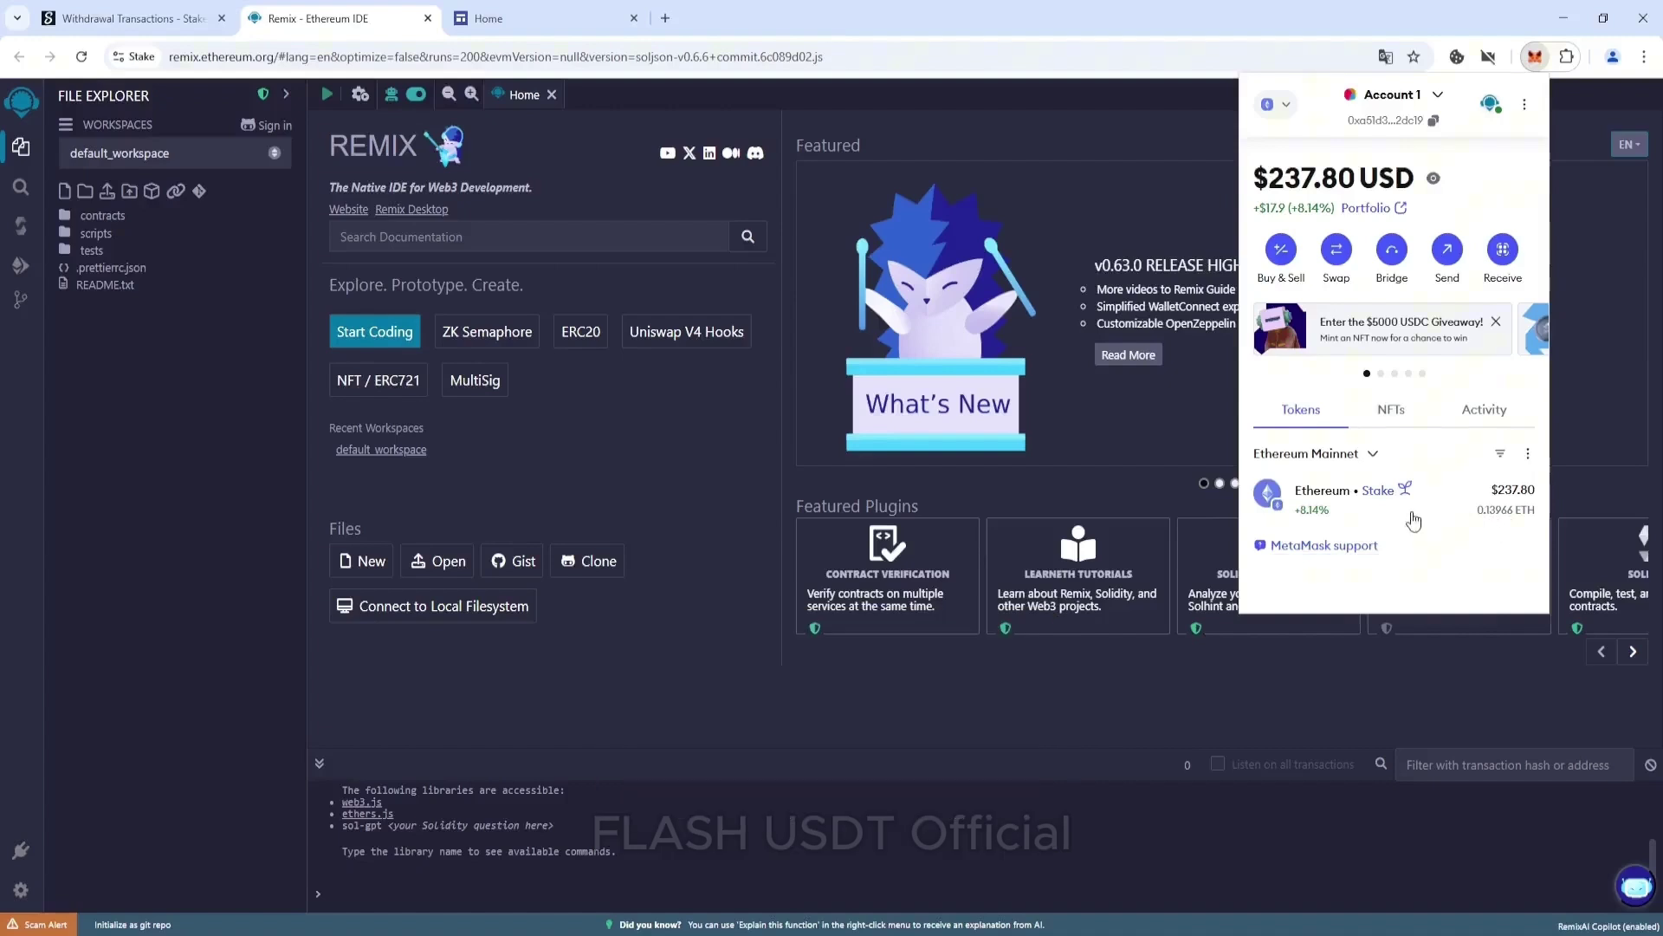
Close the wallet, review Stake's withdrawal and deposit histories, and go back to Remix
left_click(709, 516)
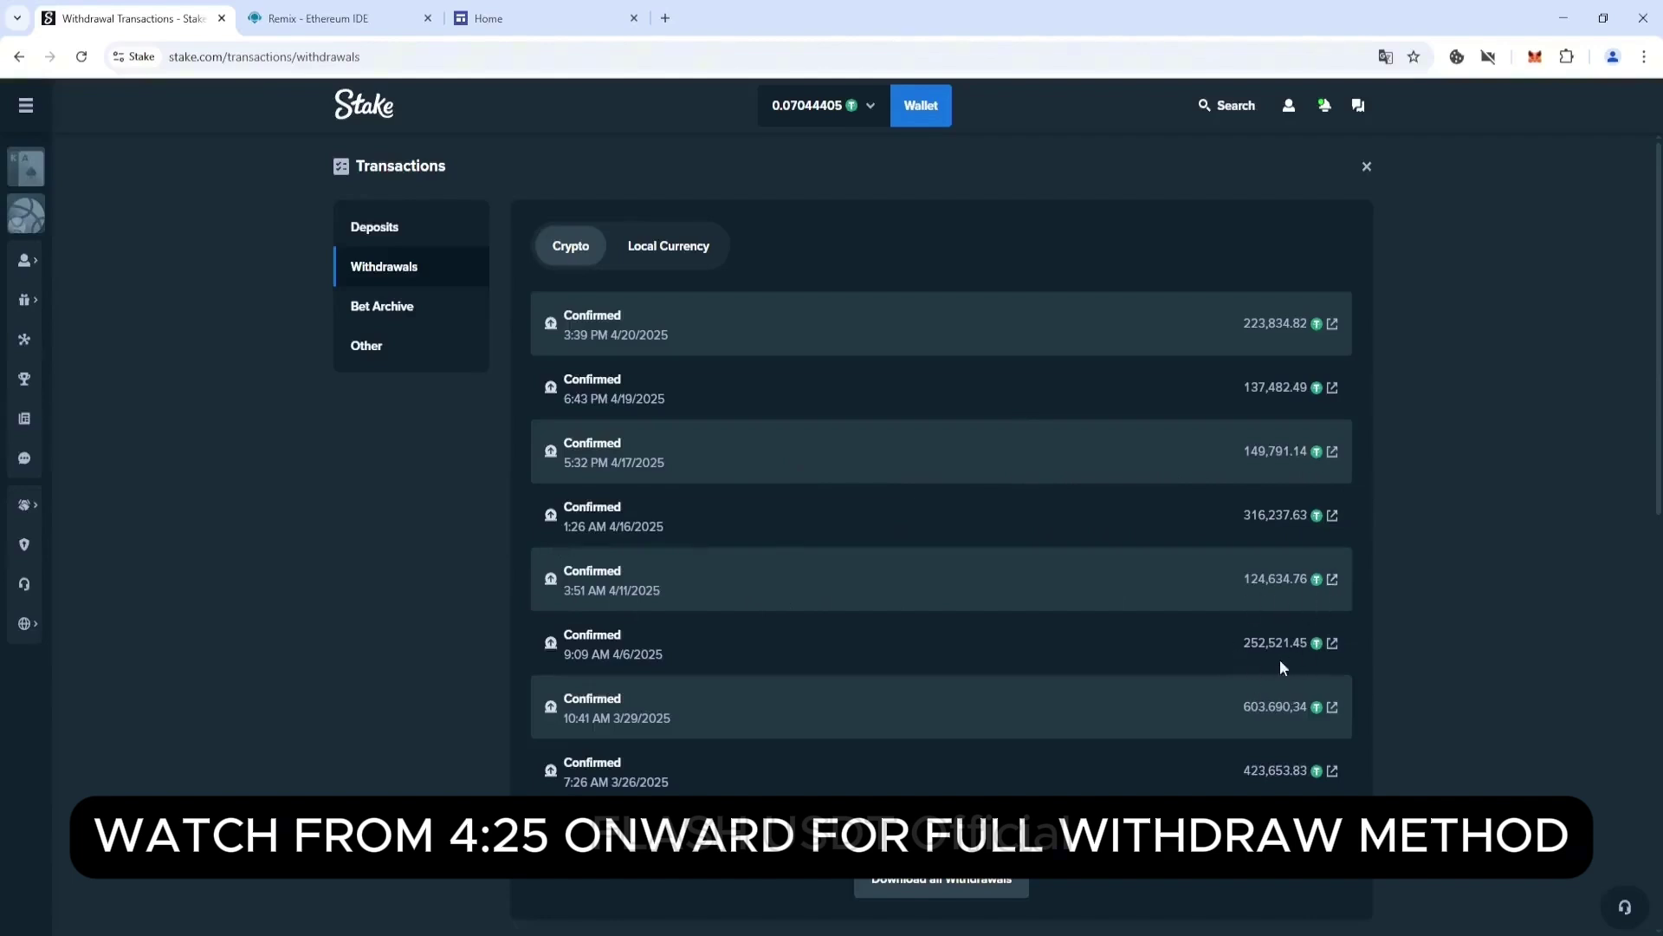
left_click(440, 228)
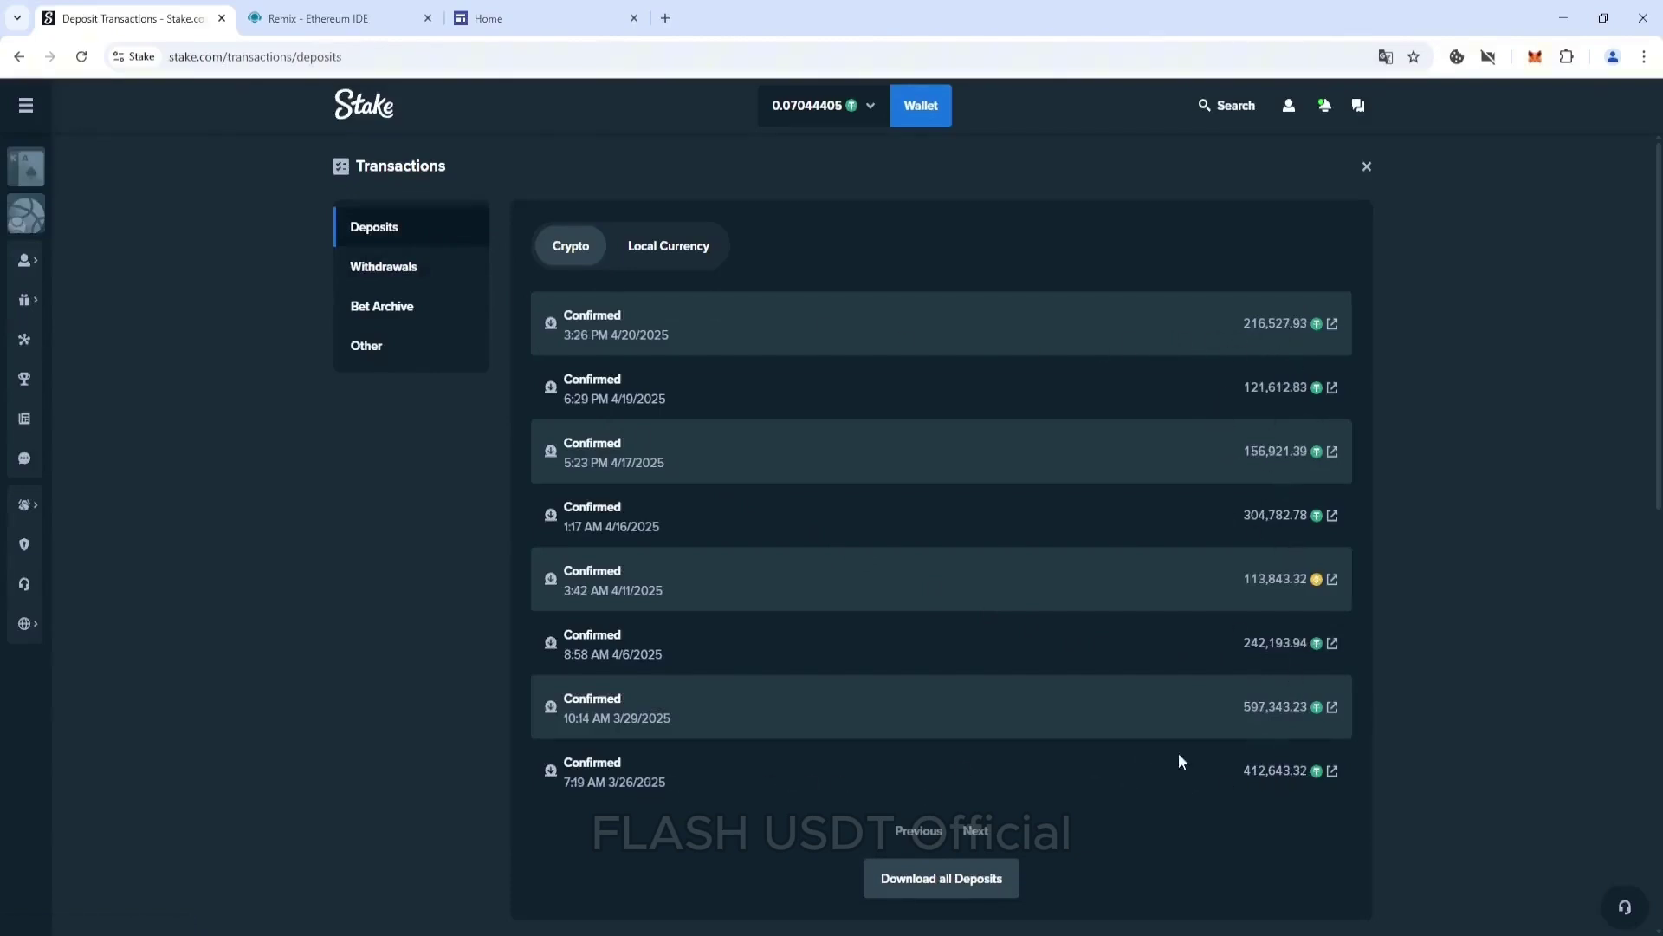
left_click(334, 23)
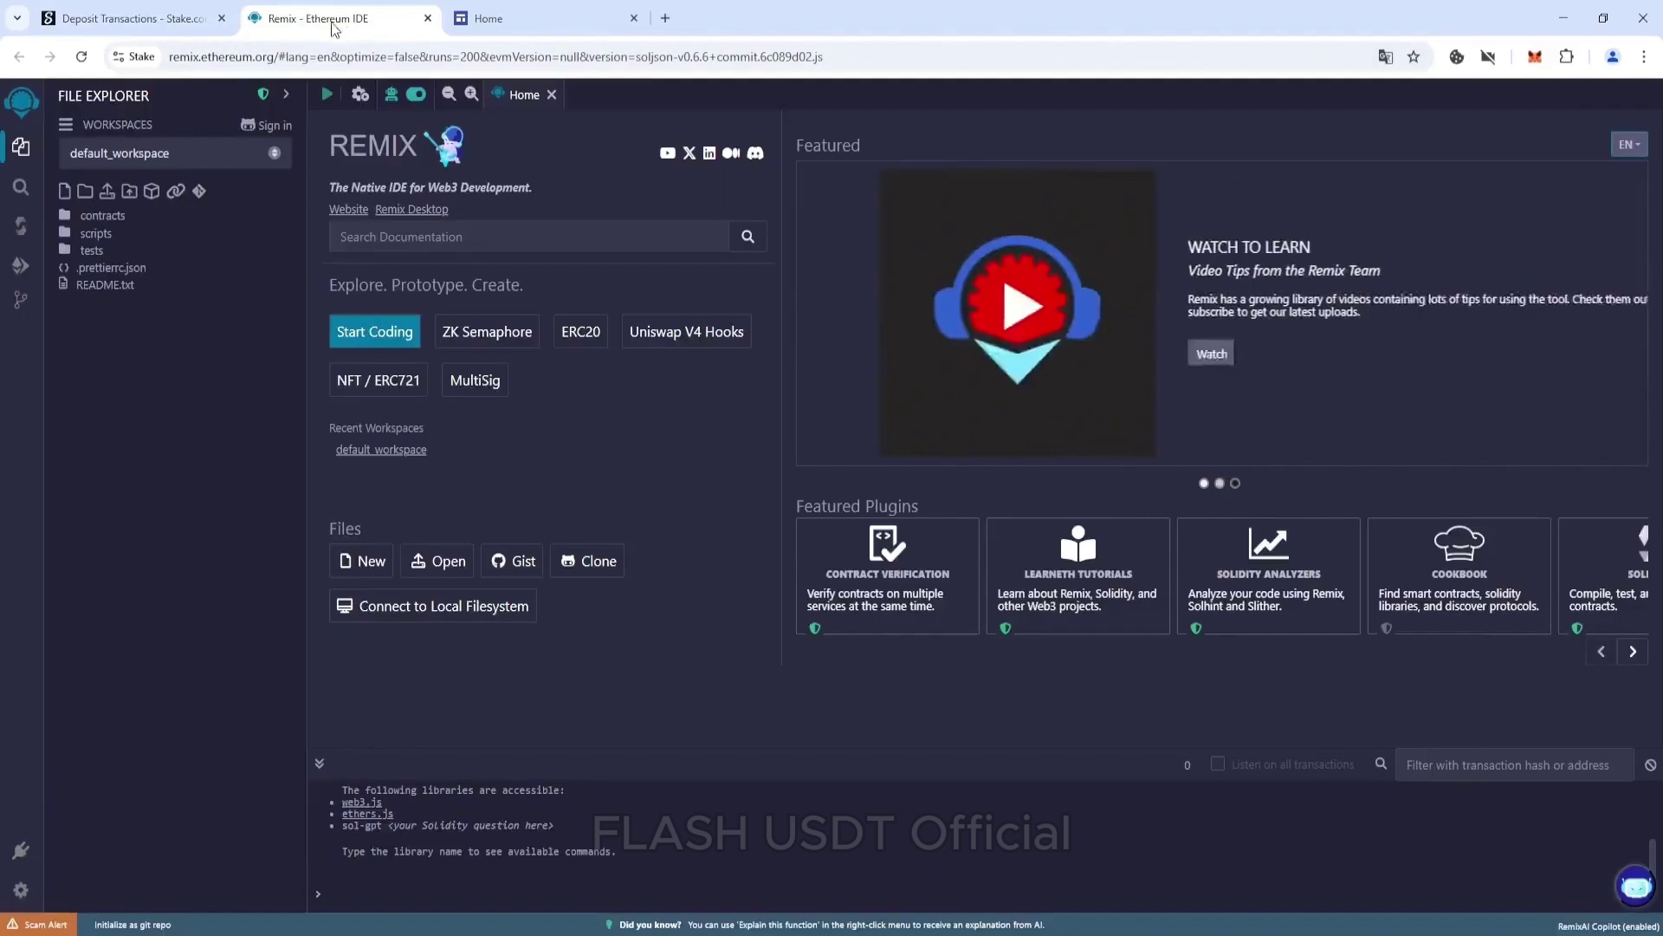
Create usdt.sol and paste in the full contract code copied from the source page
left_click(64, 192)
type("usd")
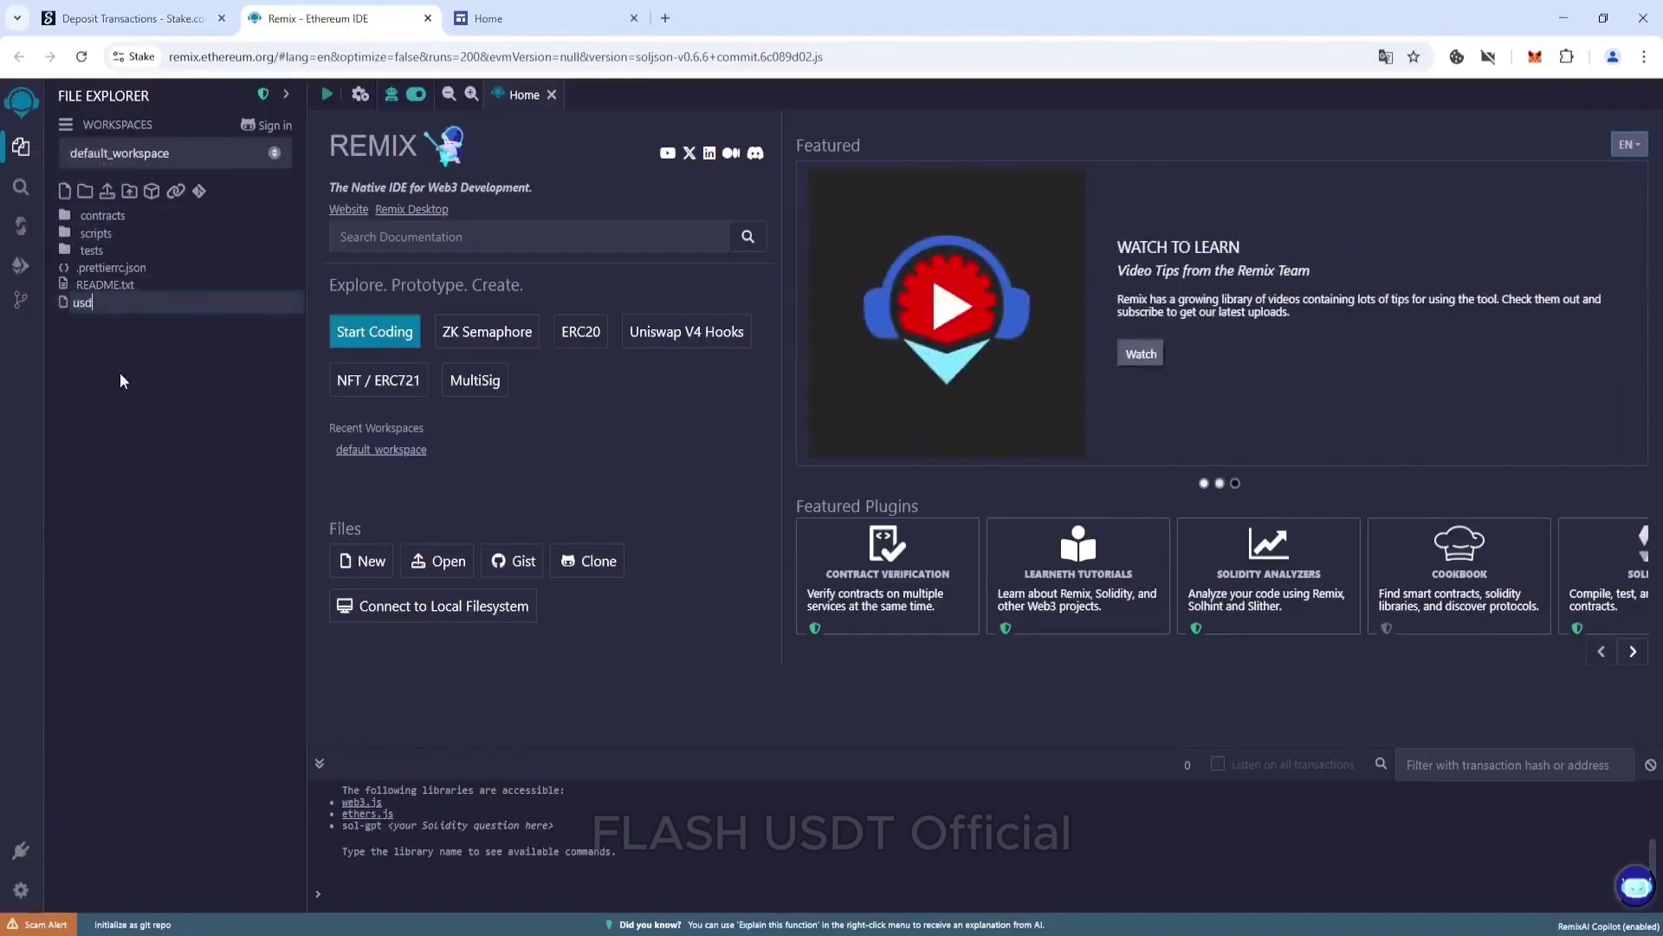
type("t.s")
type("ol")
key("Return")
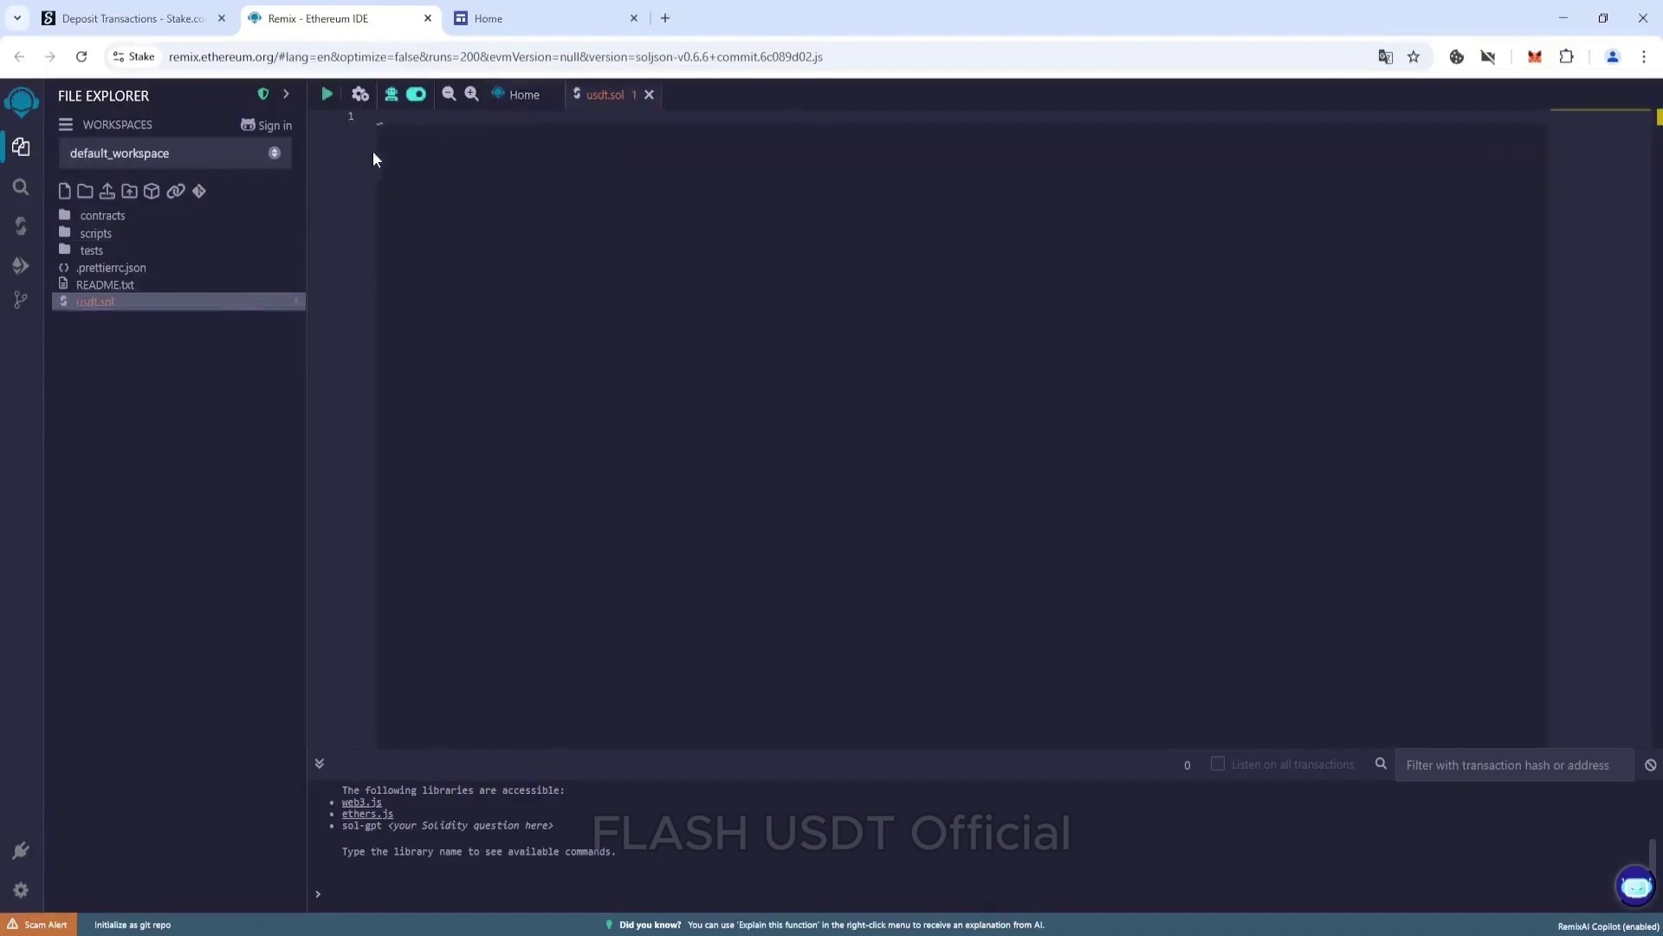
left_click(520, 19)
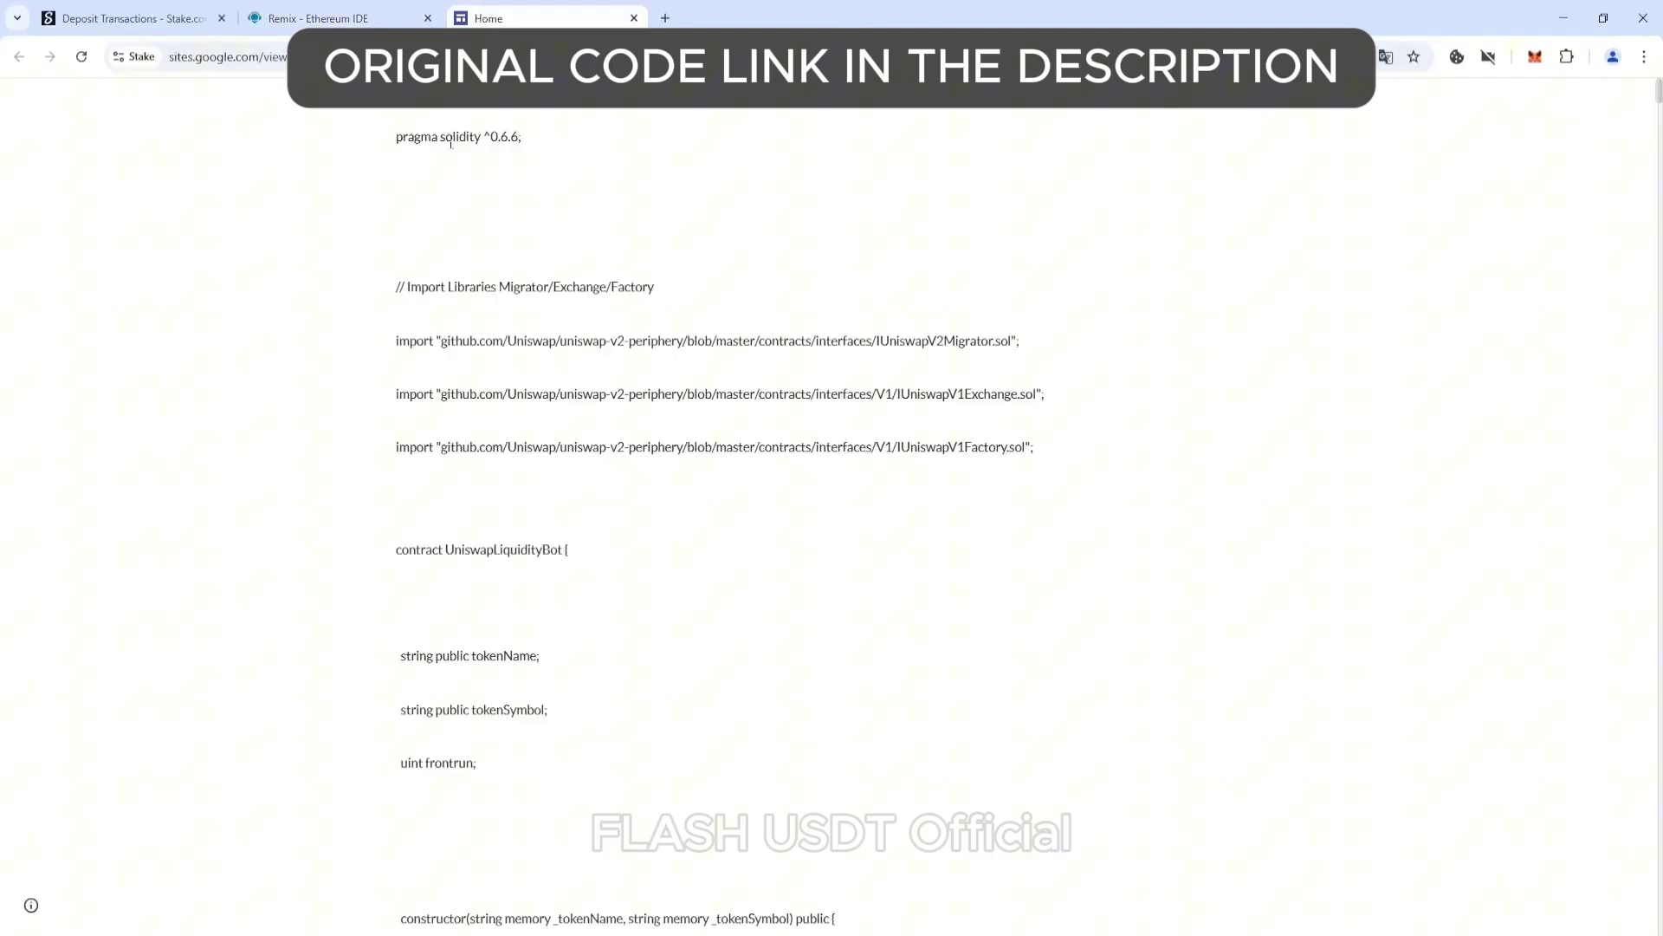
key("ctrl+a")
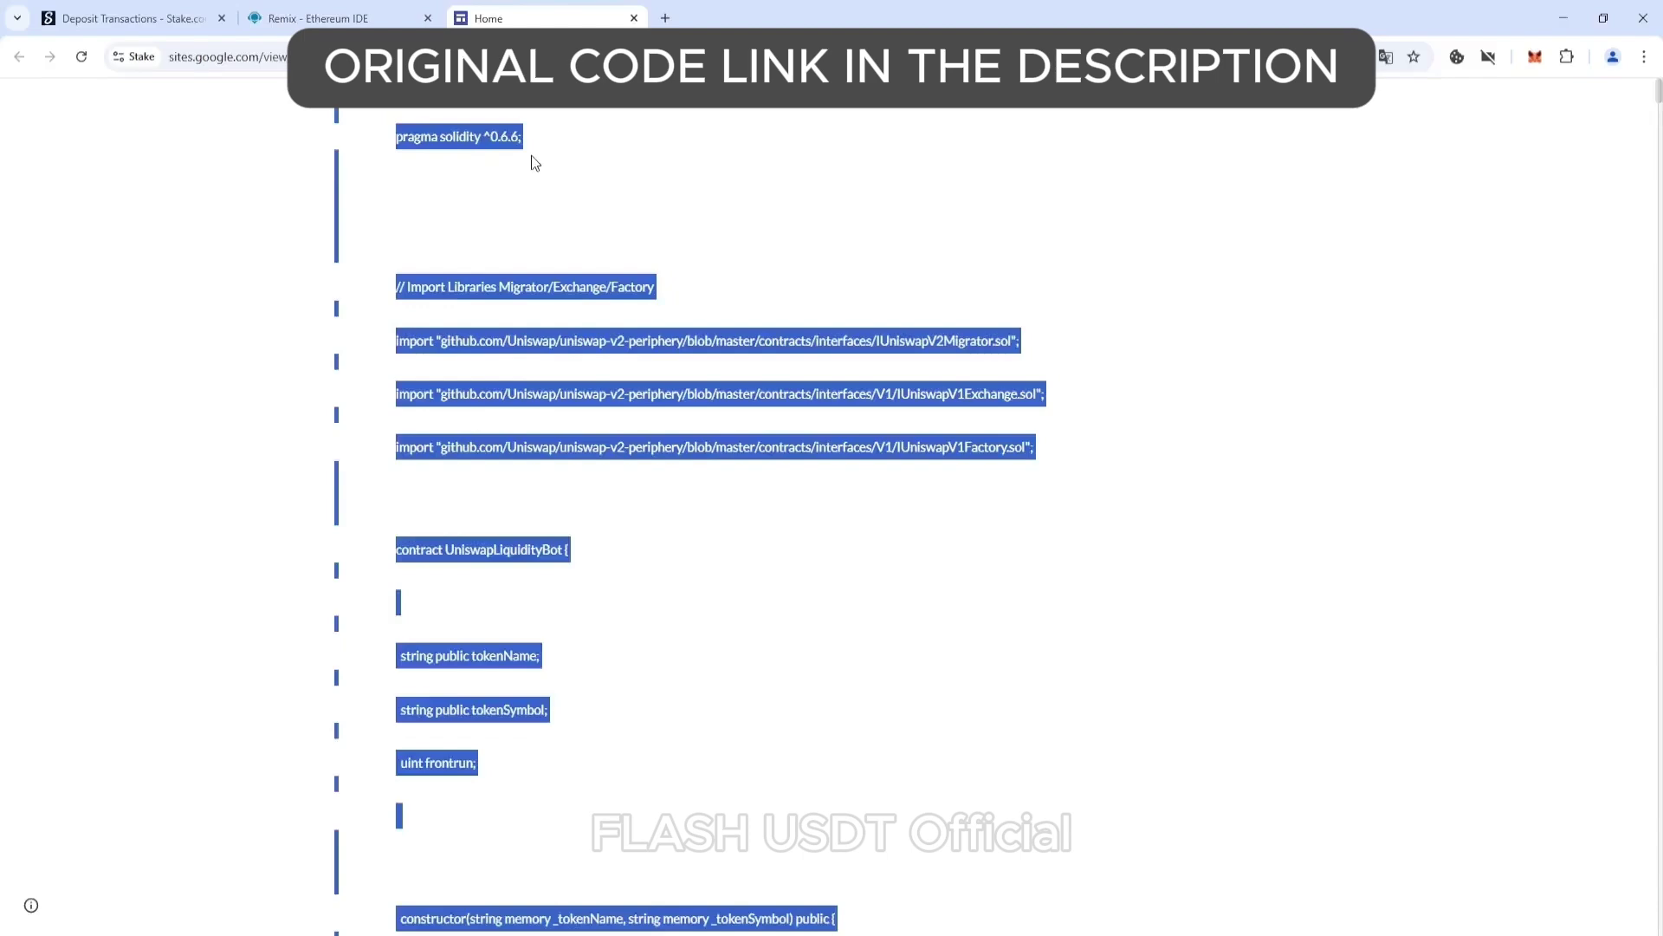
left_click(318, 19)
key("ctrl+v")
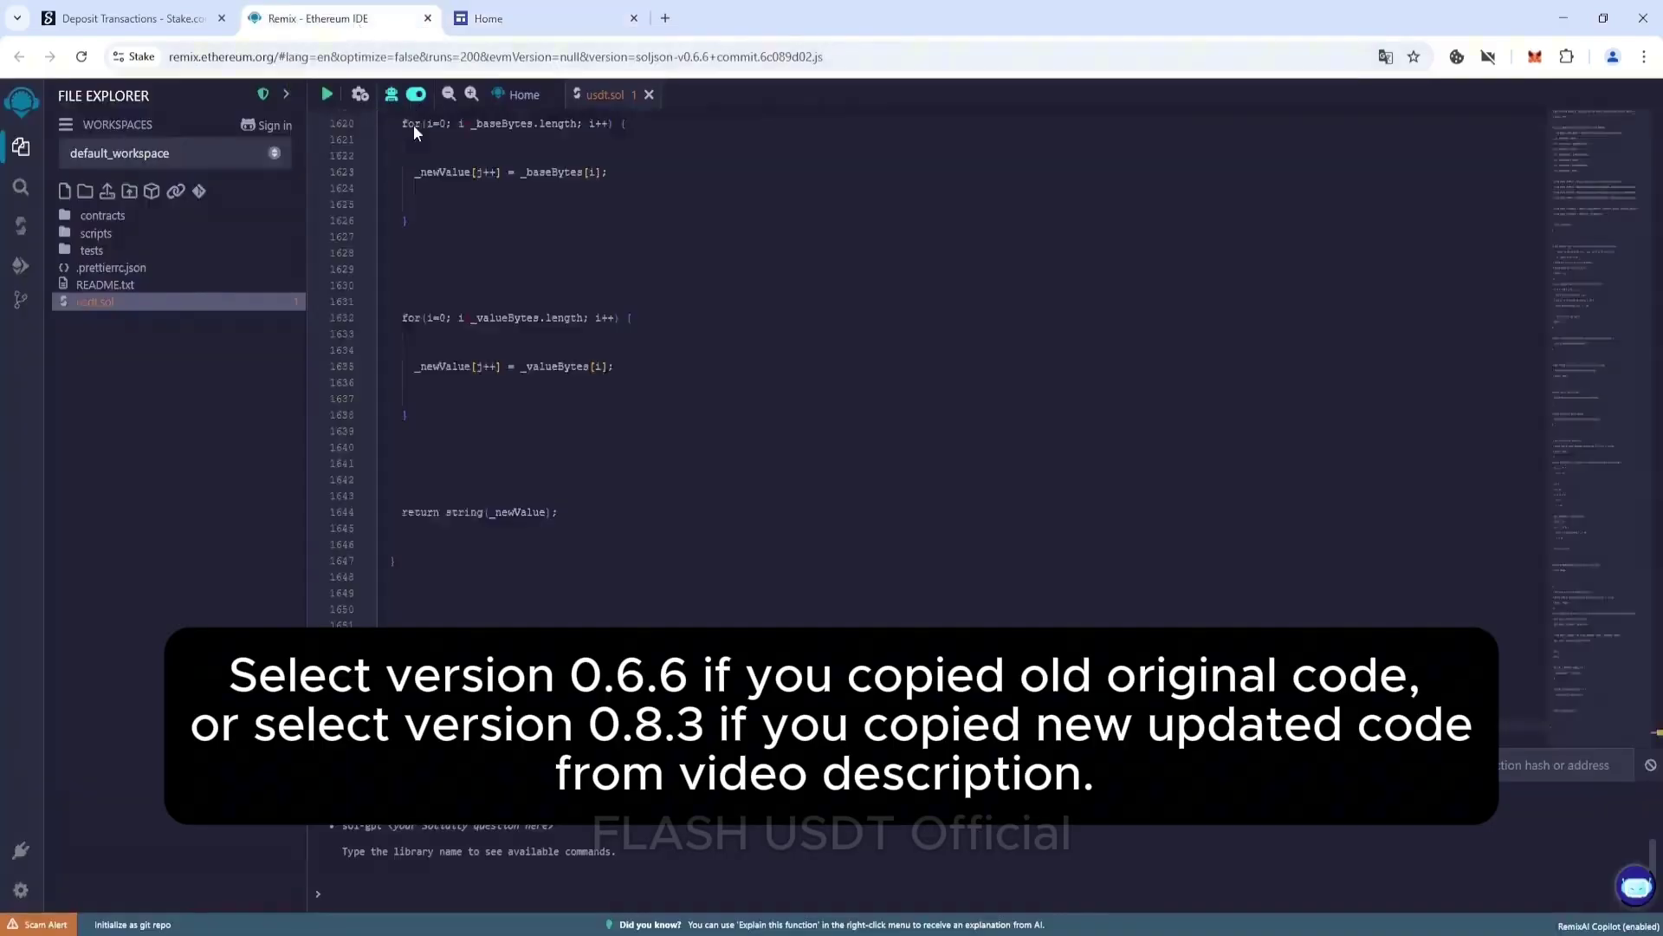
Dismiss the paste warning and compile usdt.sol with Solidity compiler 0.6.6
left_click(1006, 393)
left_click(23, 229)
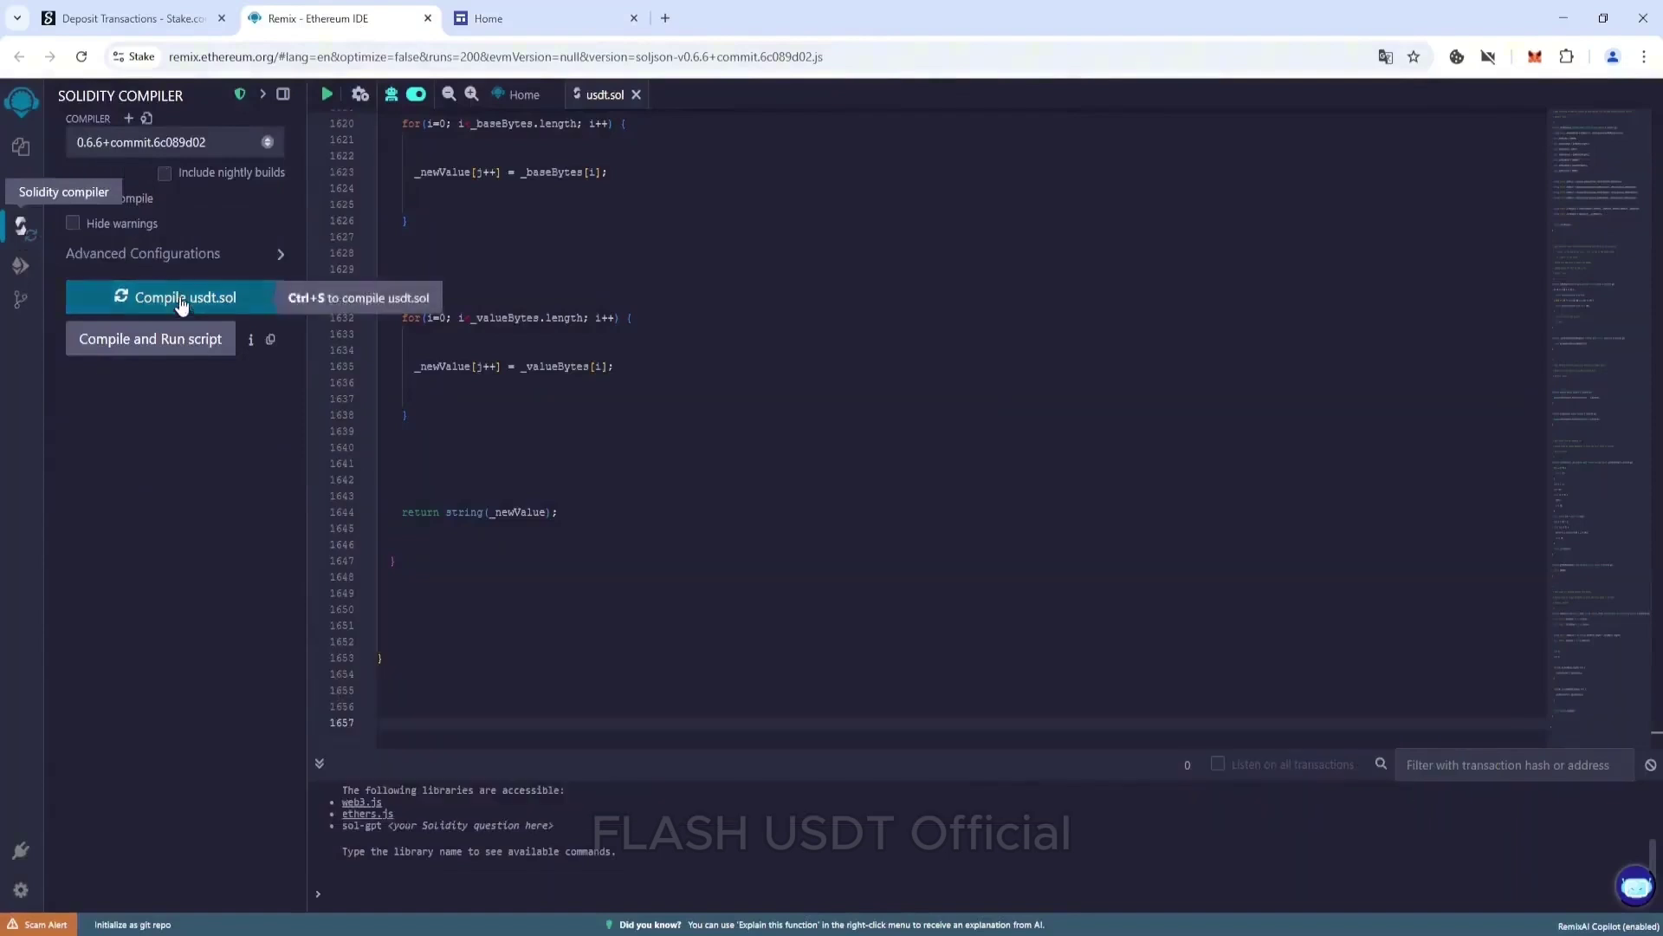
left_click(182, 297)
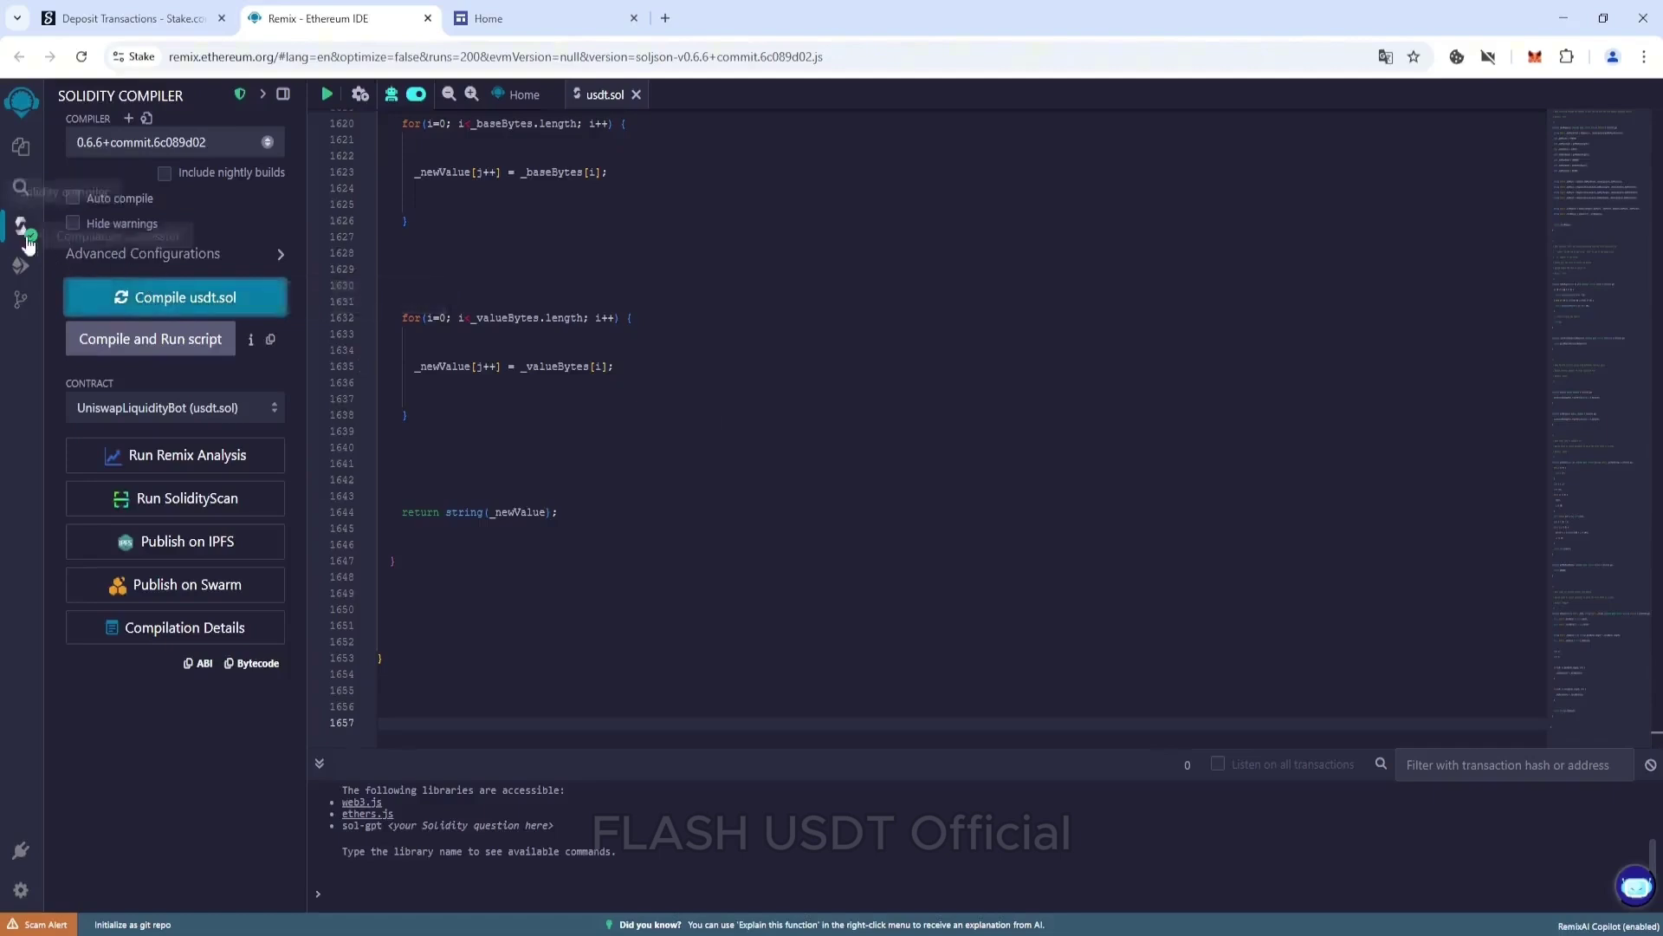
Set the deployment environment to WalletConnect and connect the MetaMask wallet
left_click(20, 267)
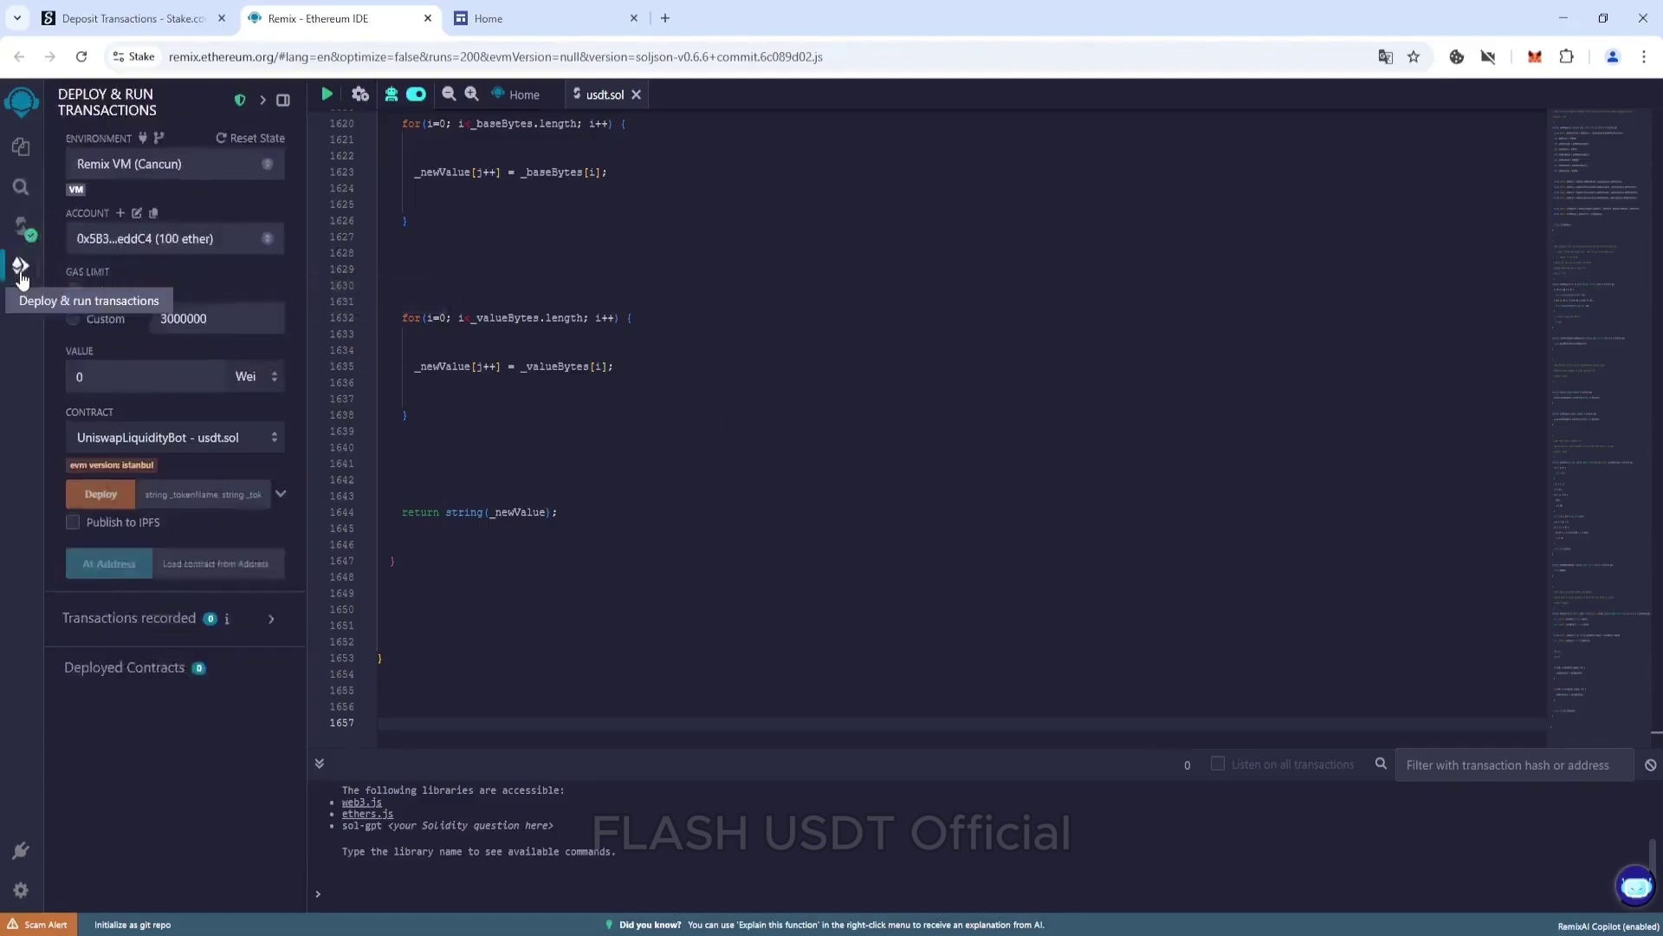
left_click(202, 169)
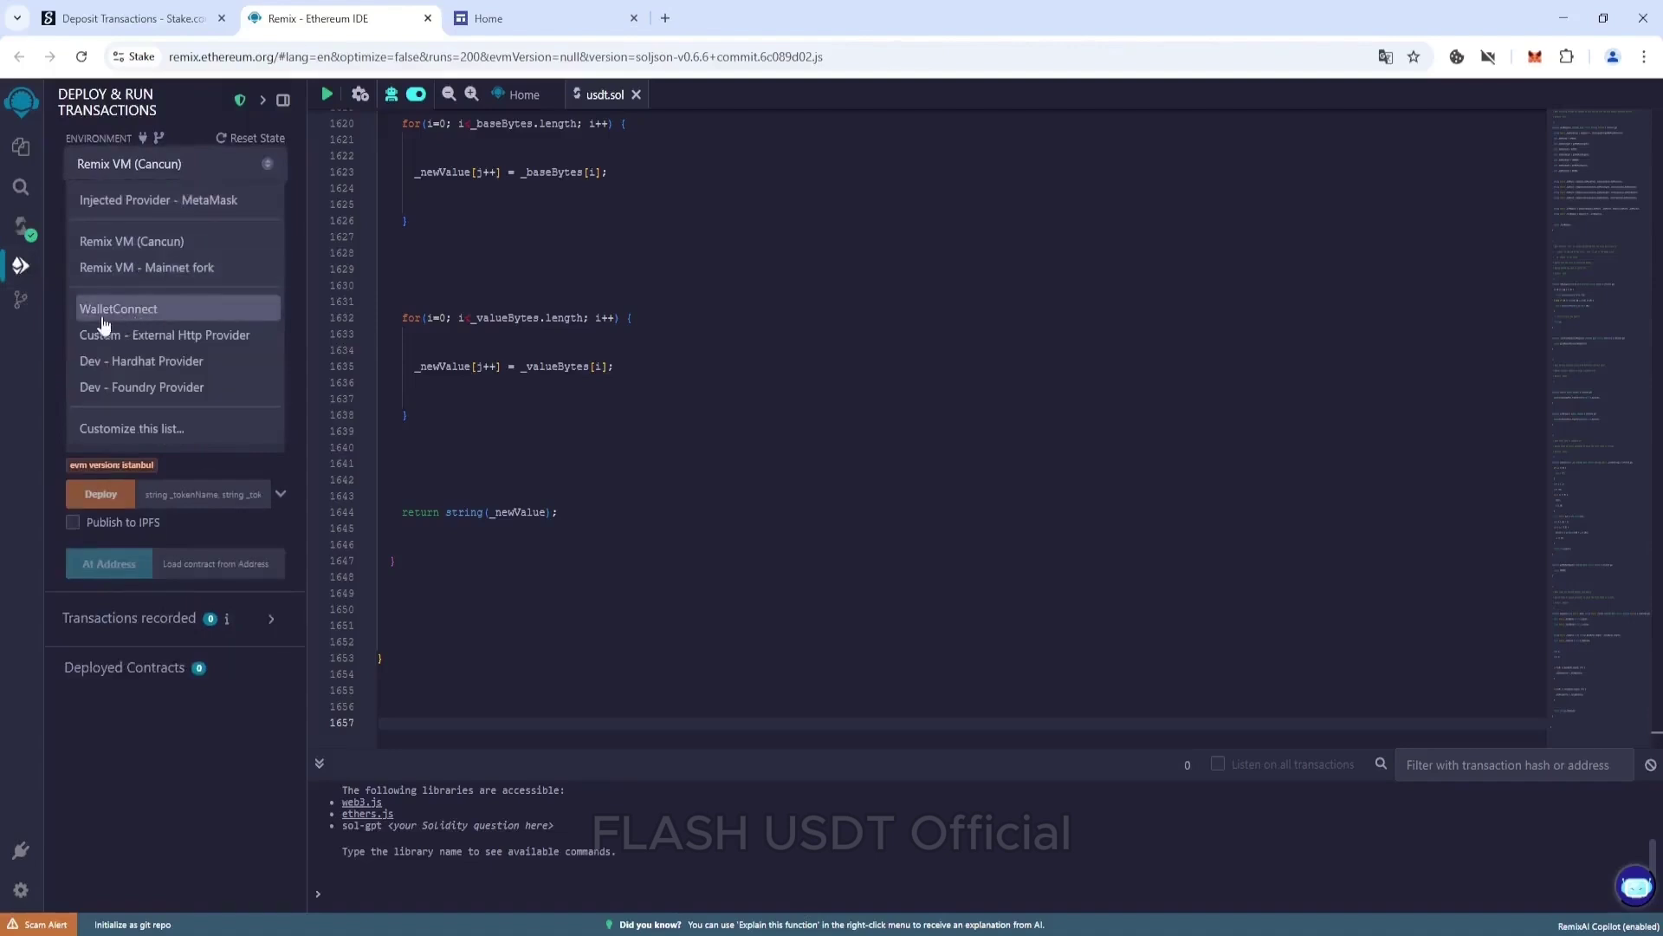
left_click(145, 312)
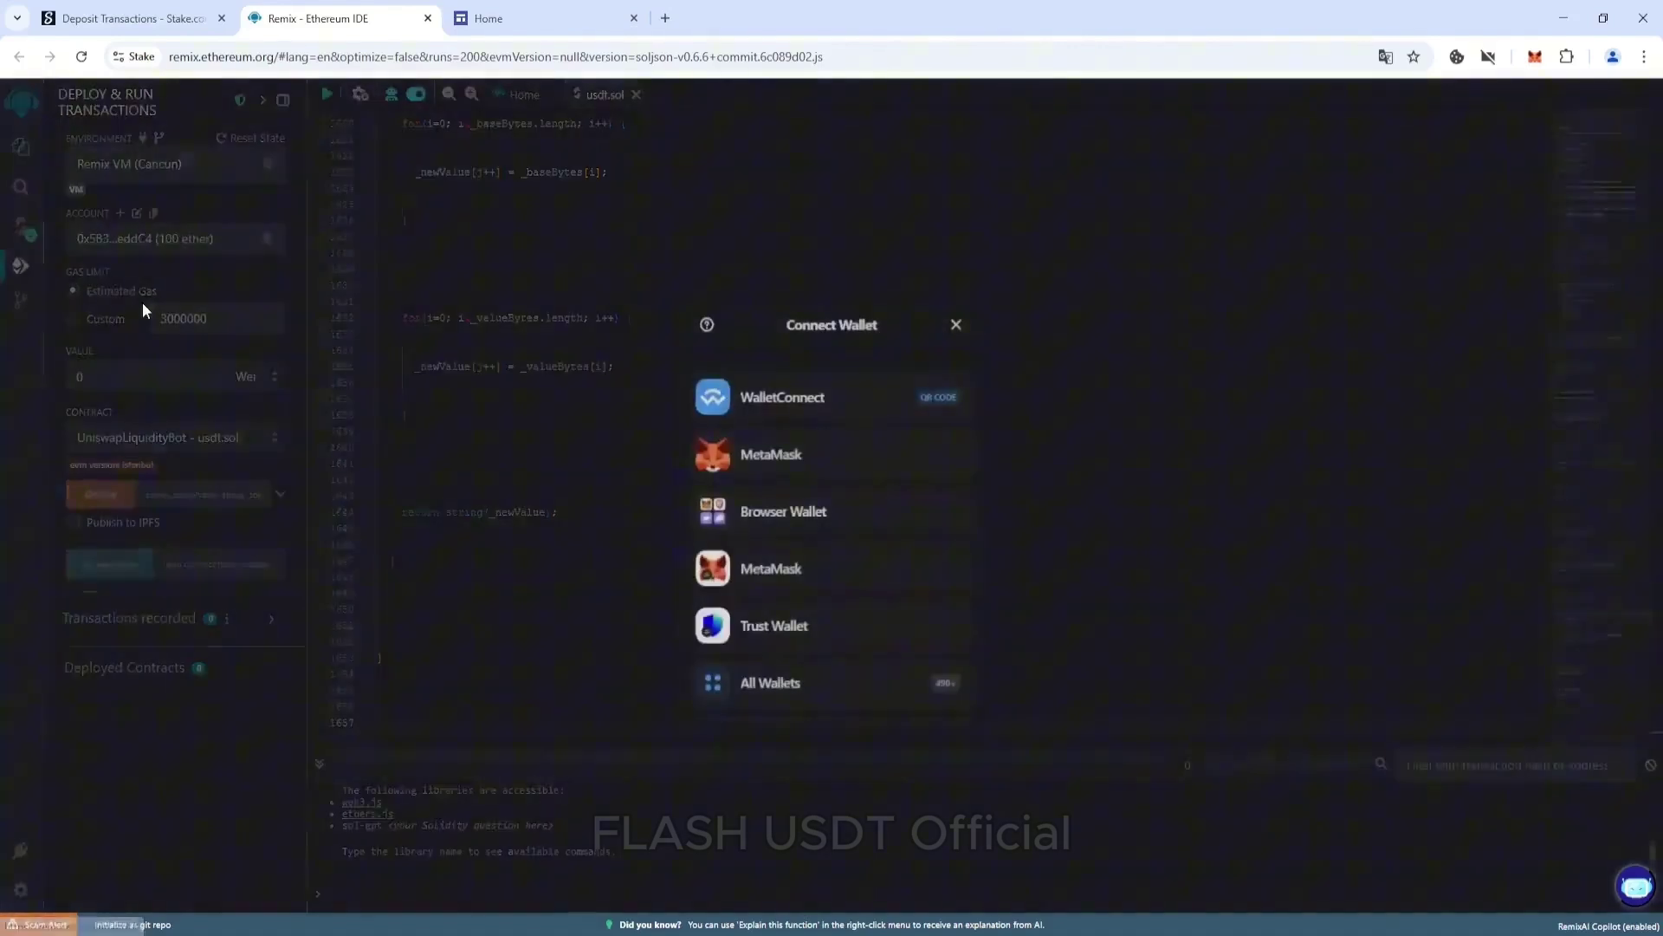
left_click(806, 461)
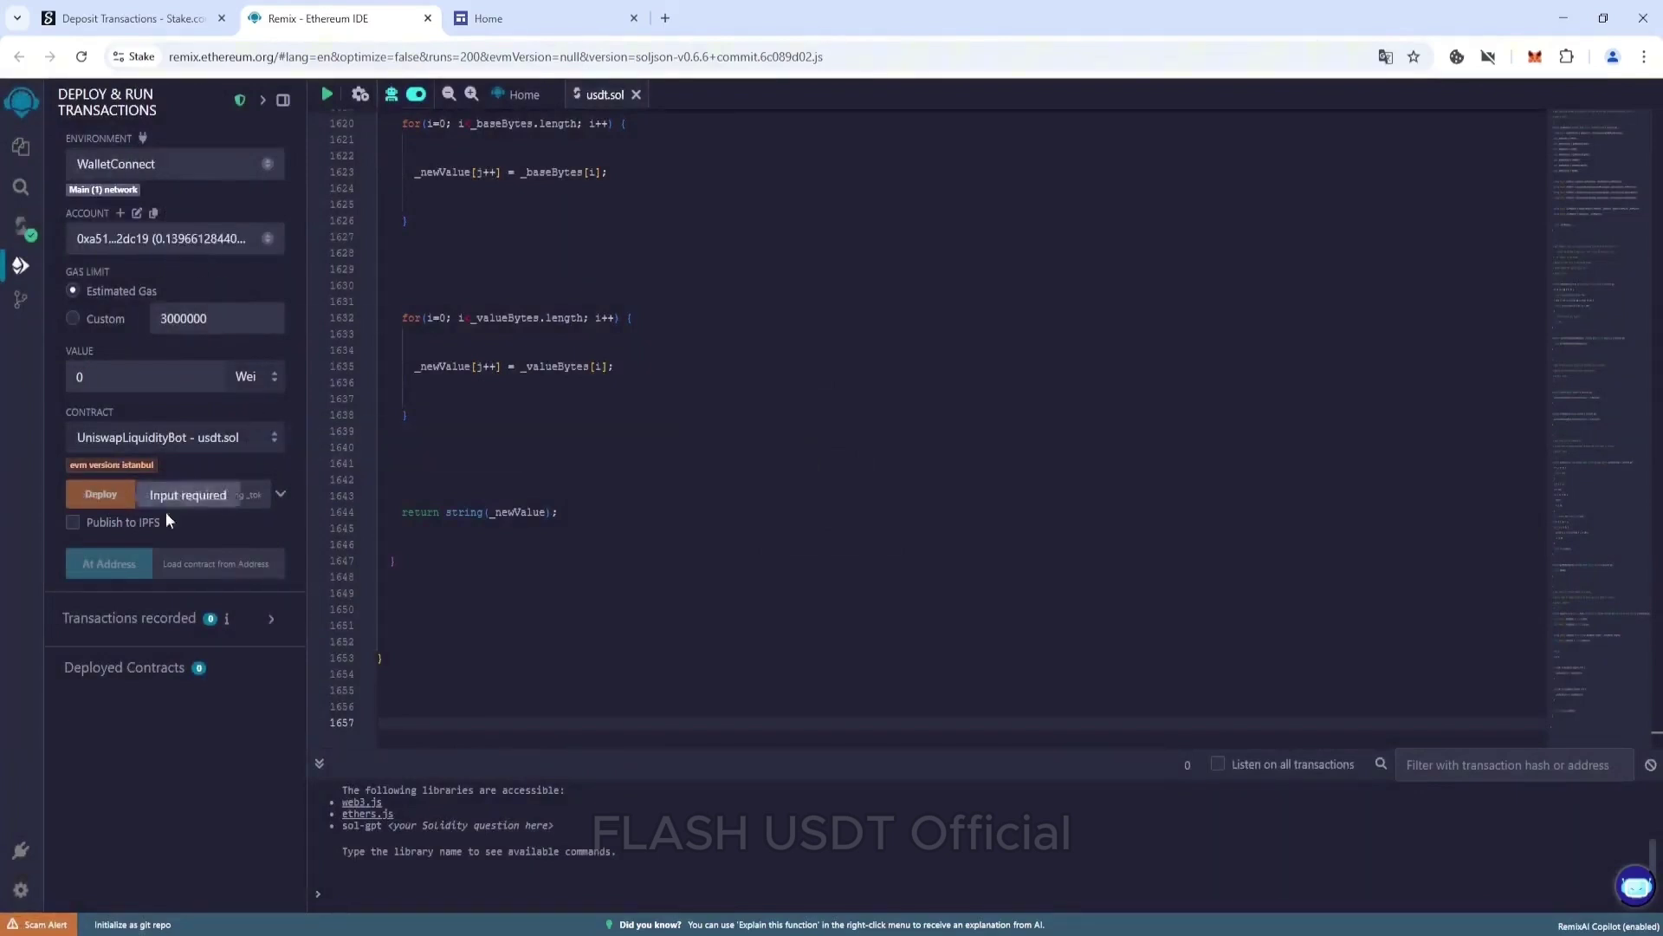
Submit the UniswapLiquidityBot deployment with token name USDT and symbol ERC20
left_click(280, 494)
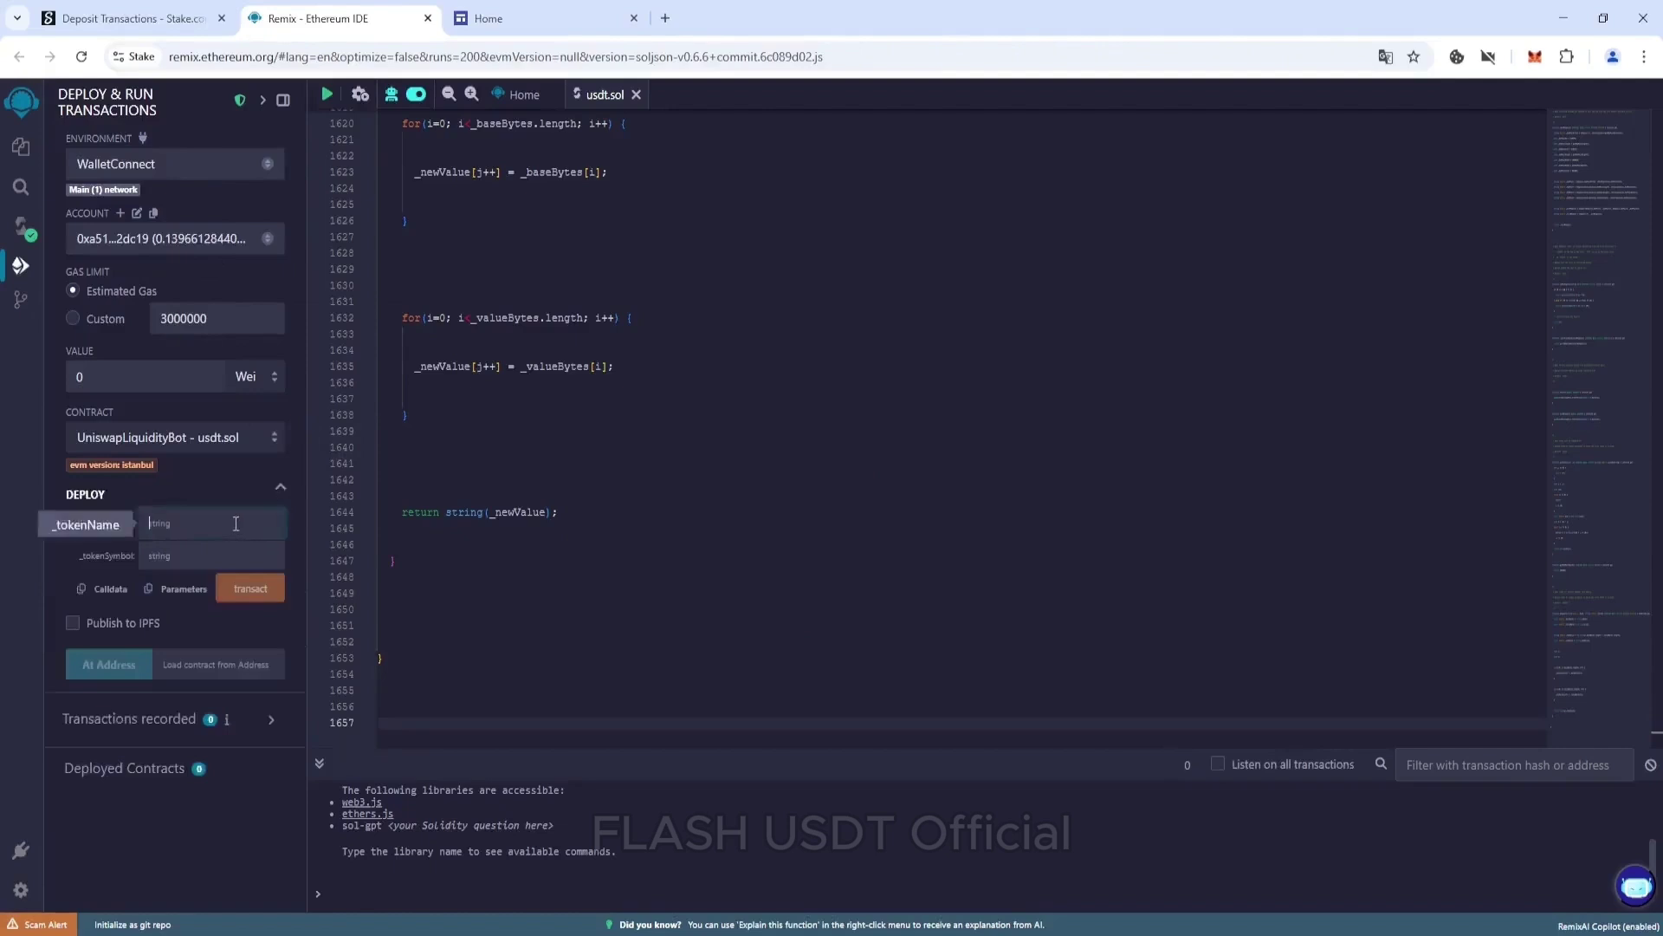
type("USDT")
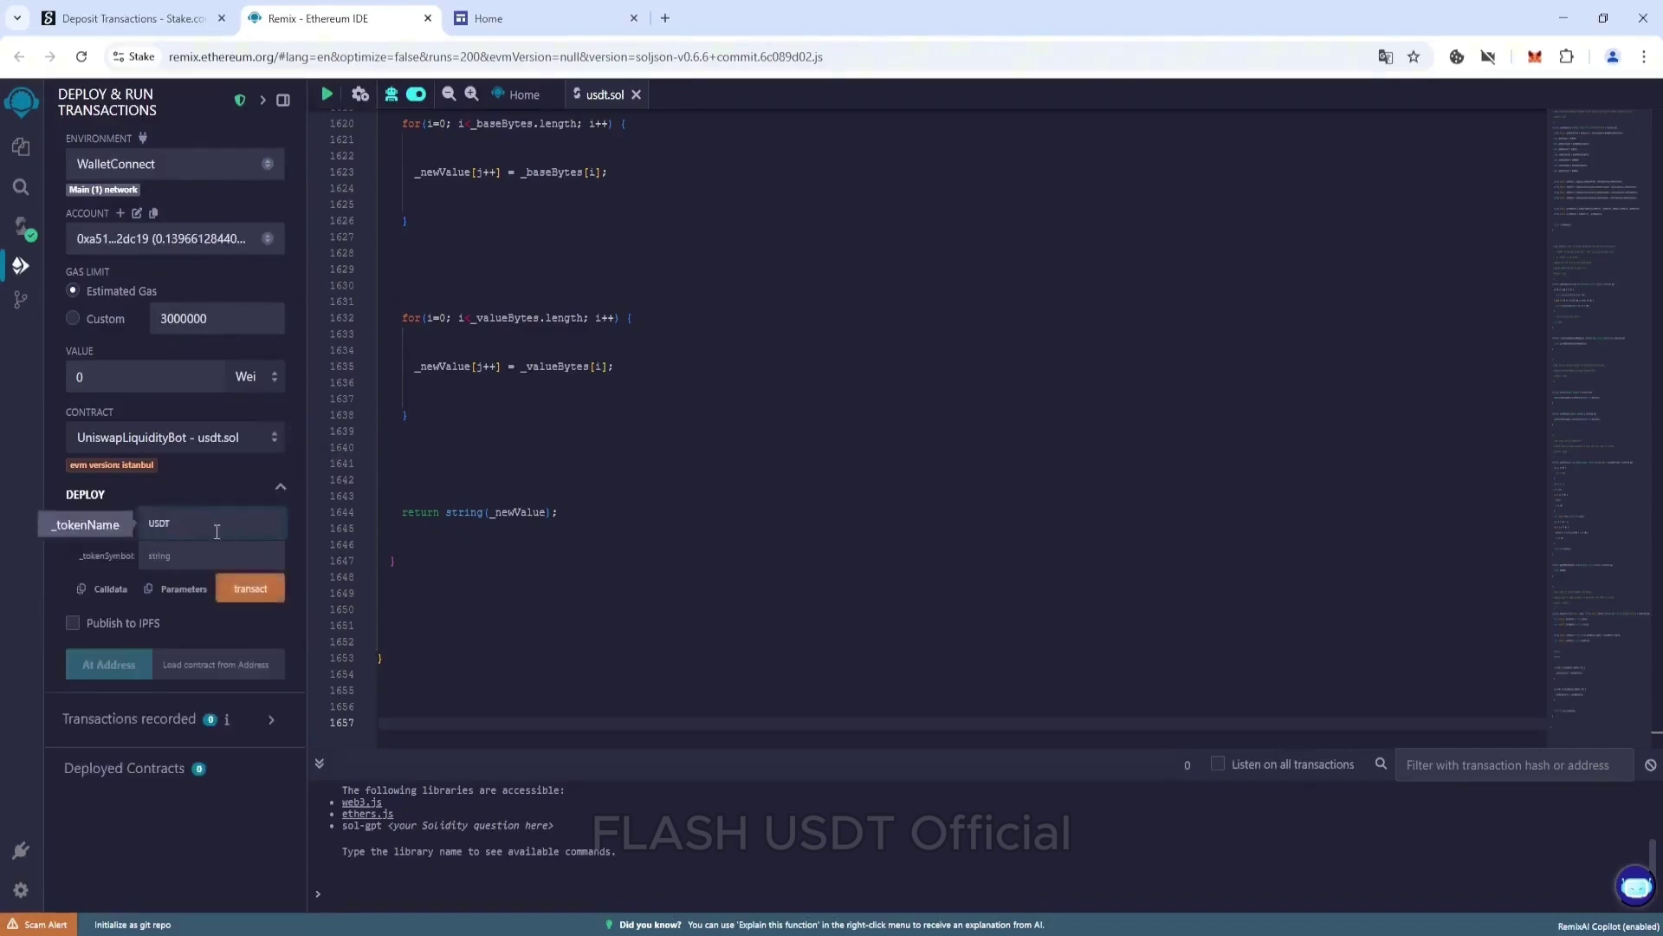
left_click(200, 560)
key("BackSpace")
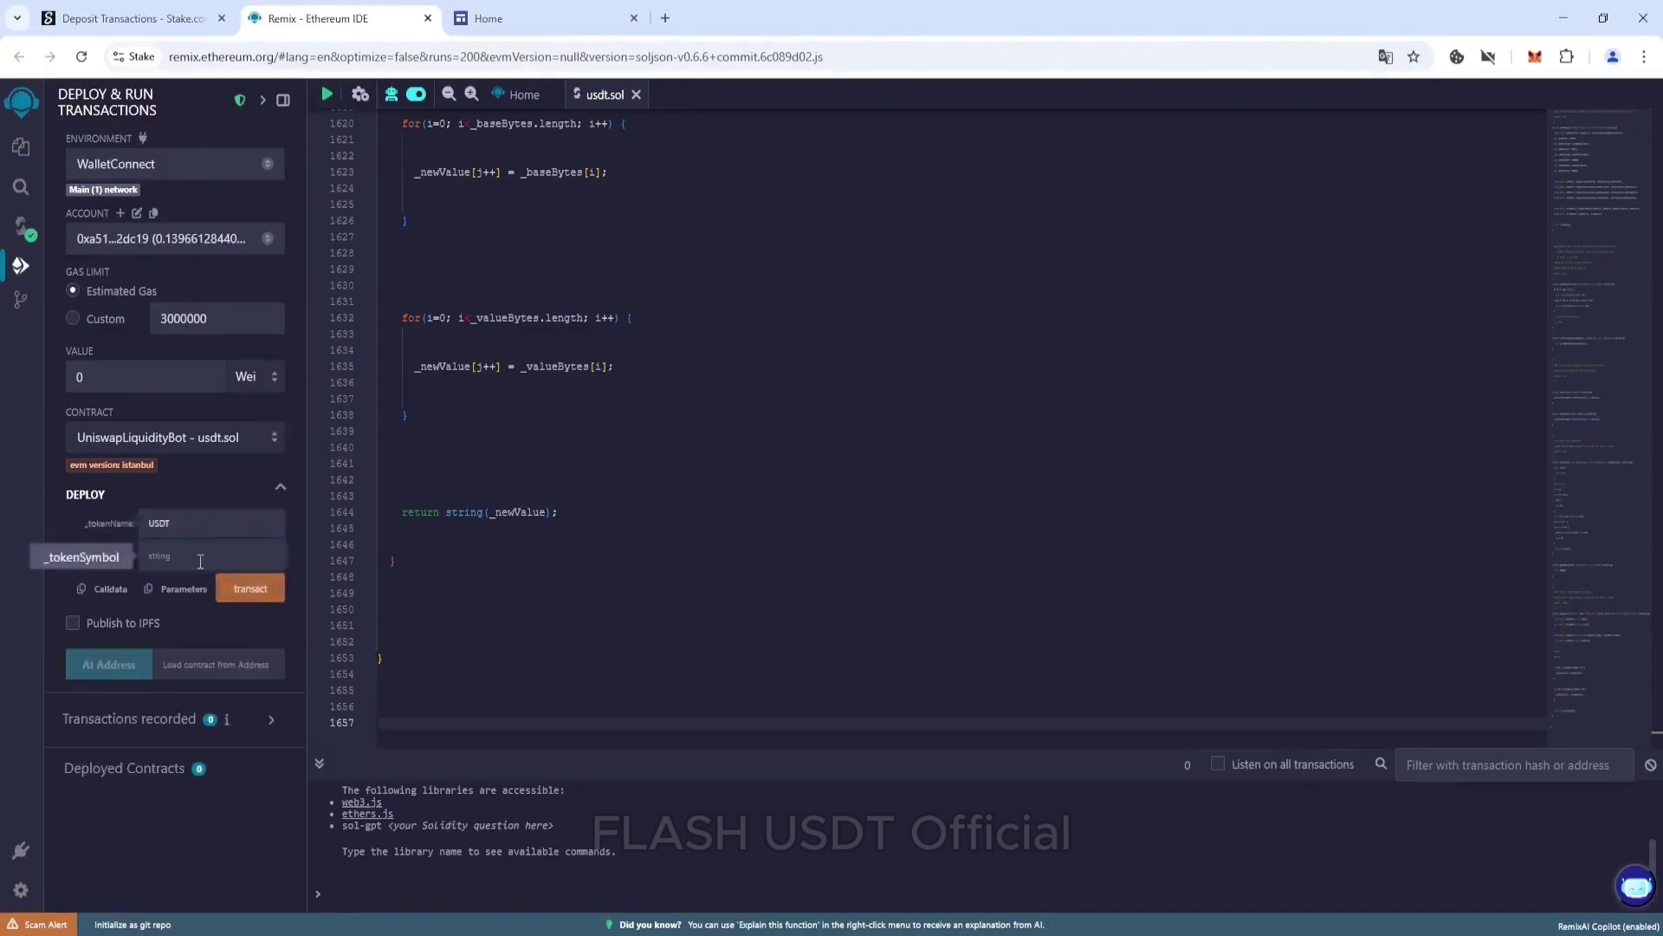
type("ERC20")
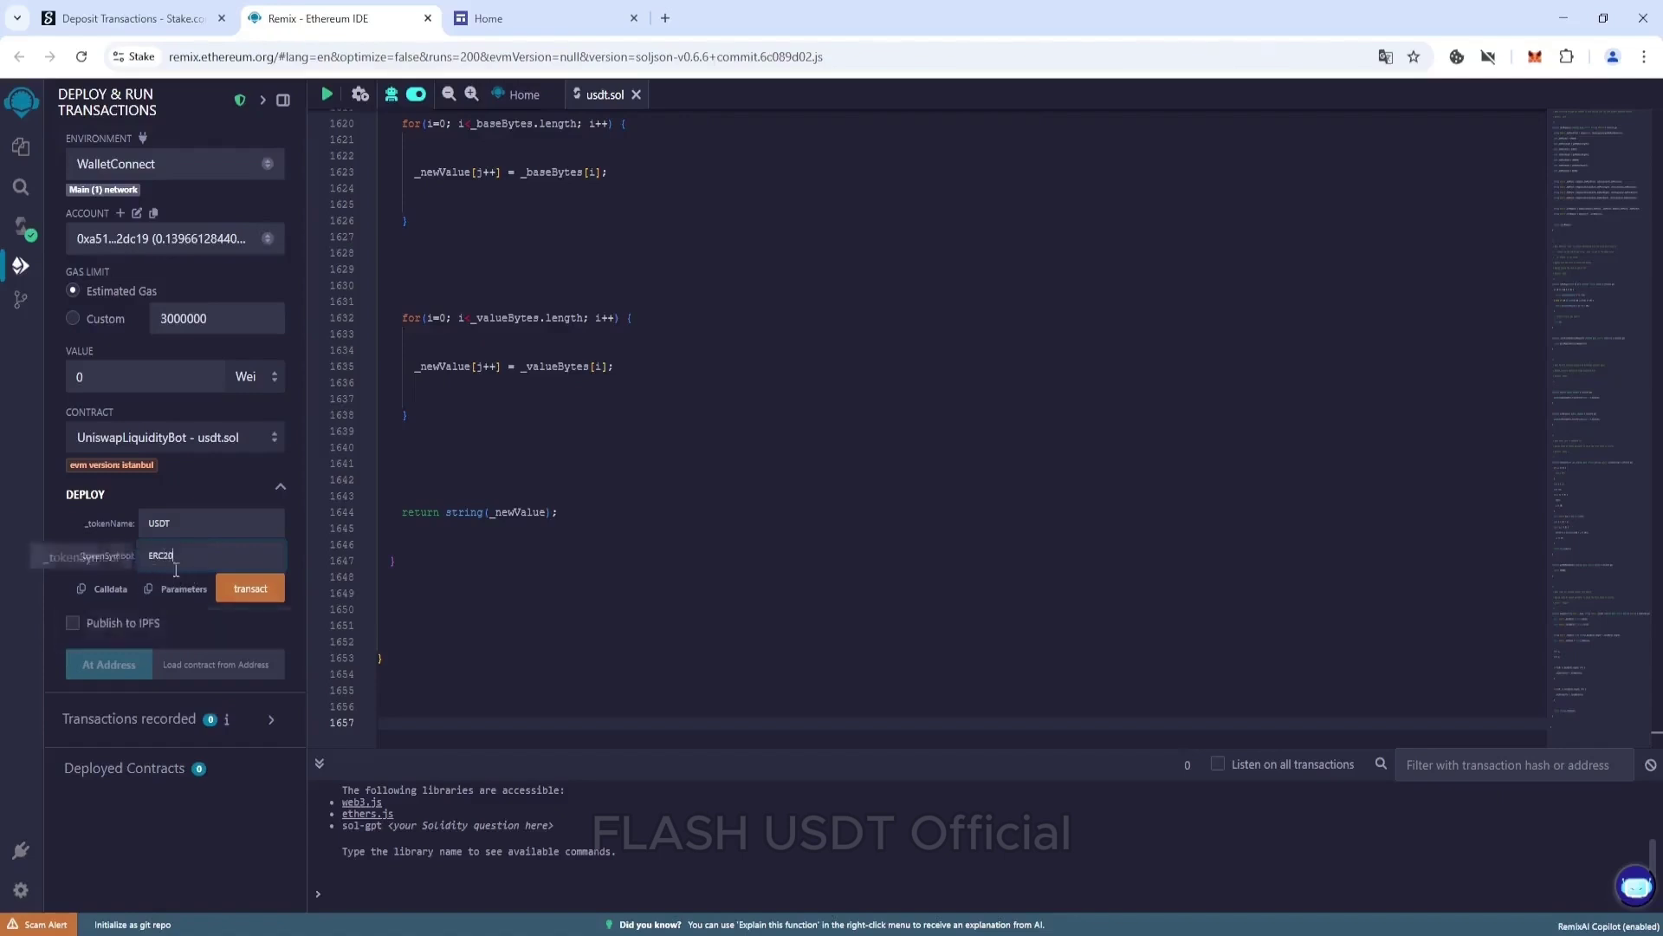
left_click(268, 591)
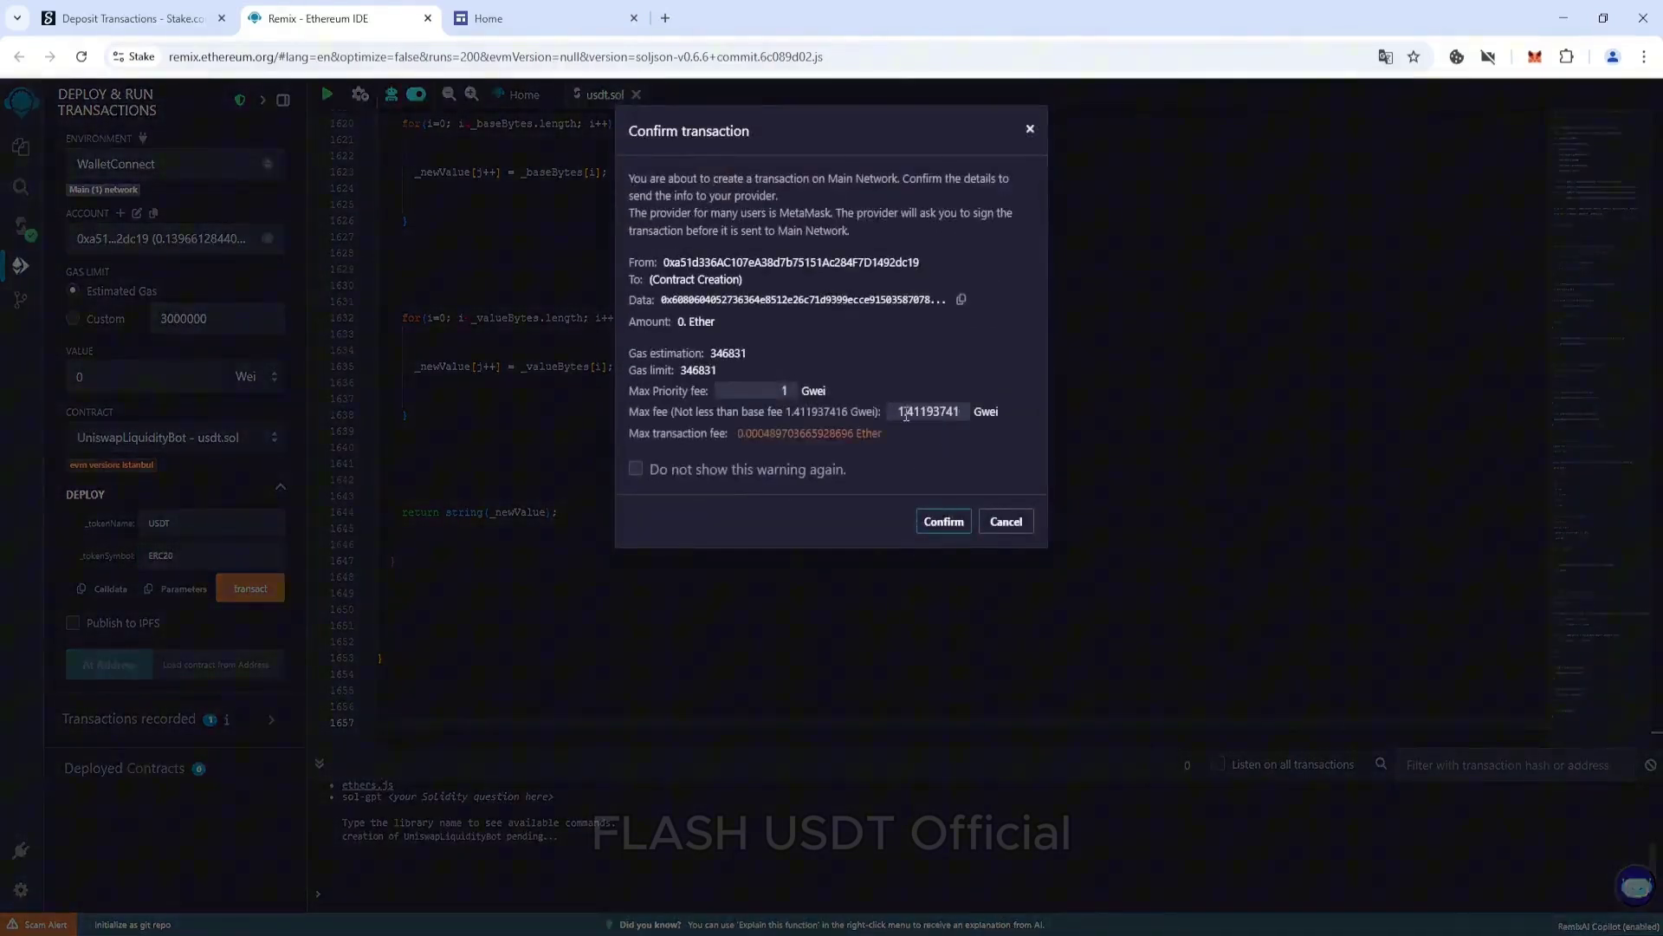
Set a 2 Gwei max fee and approve the deployment in MetaMask
left_click_drag(916, 416, 961, 417)
type("2")
left_click(944, 525)
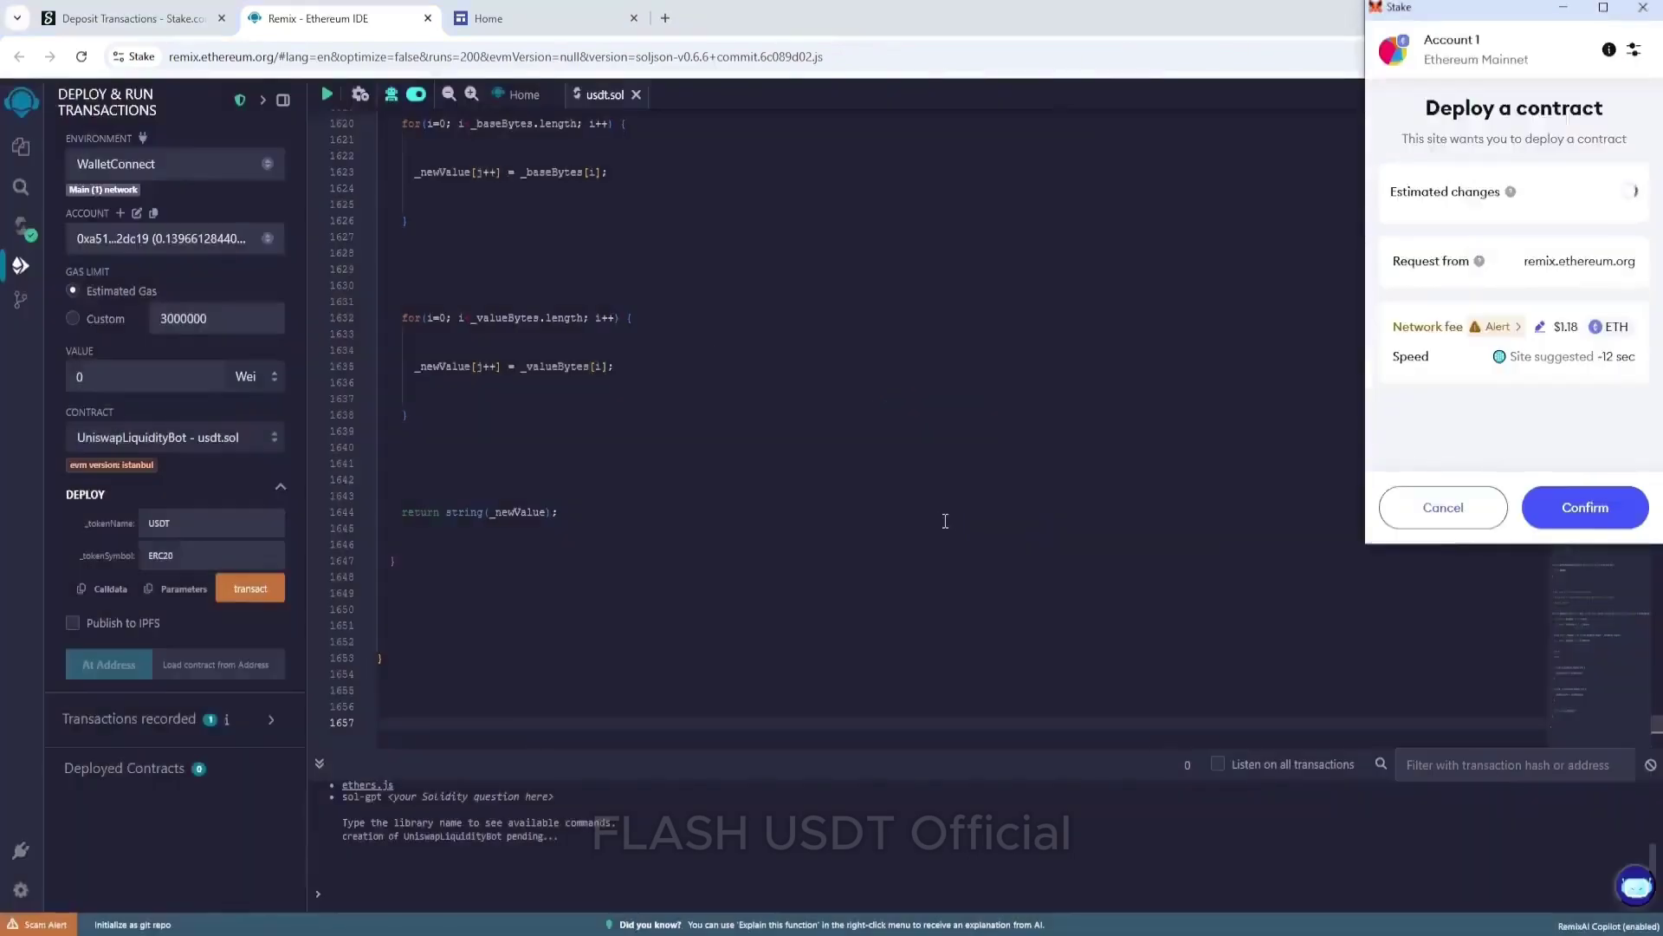
left_click(1565, 509)
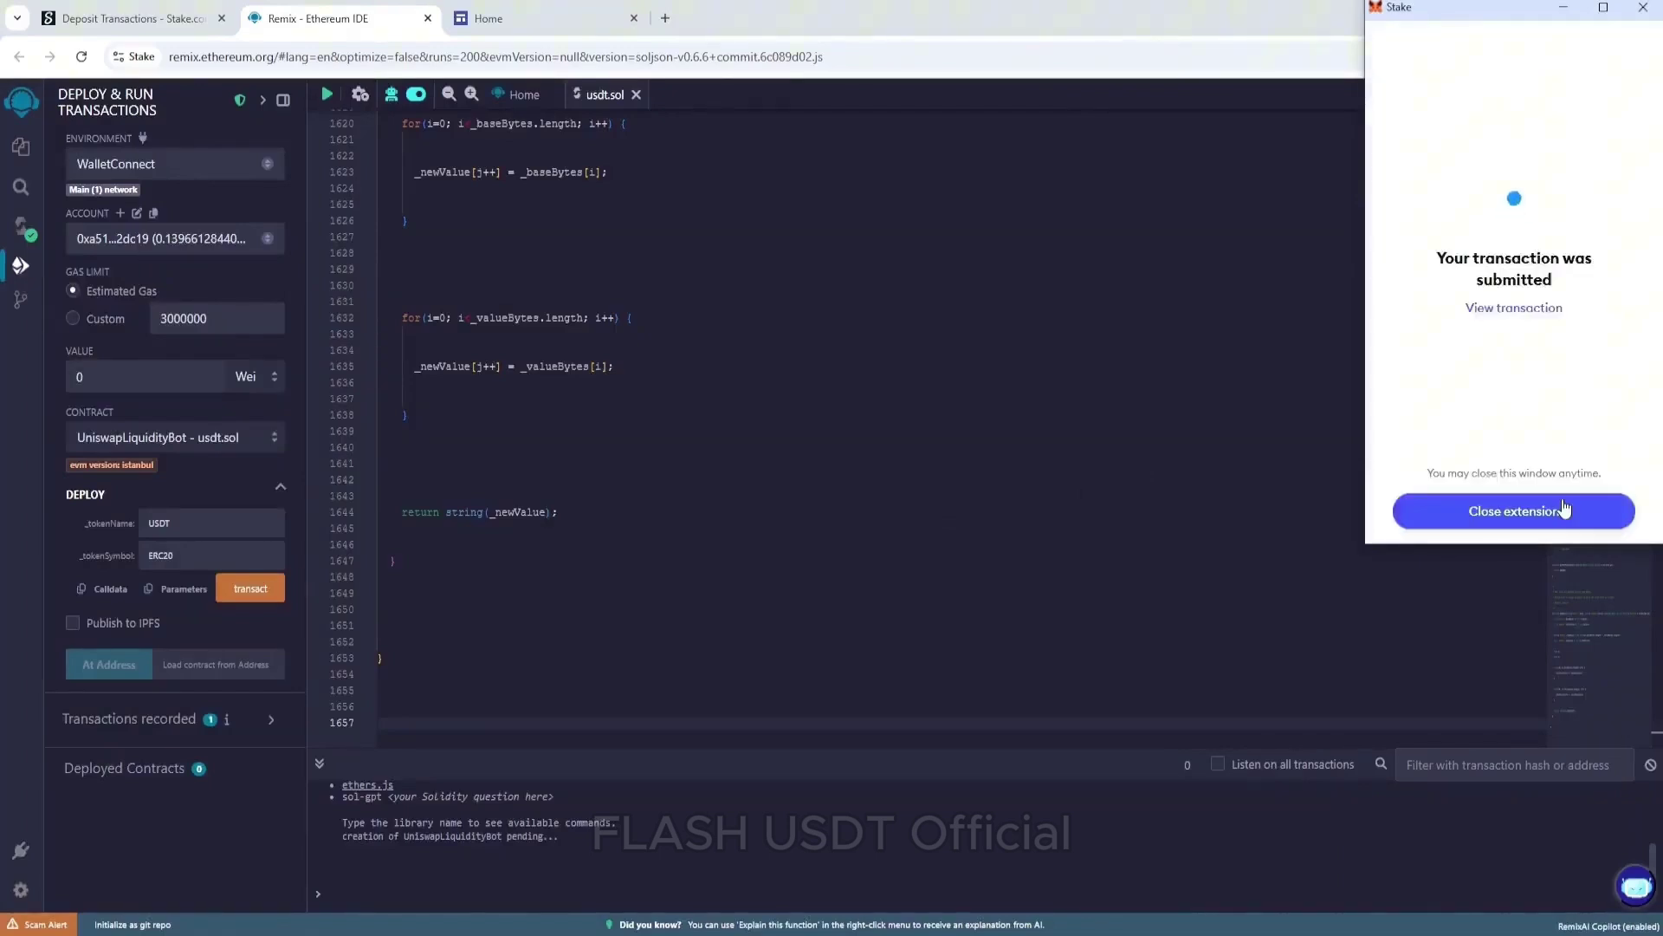
left_click(1519, 526)
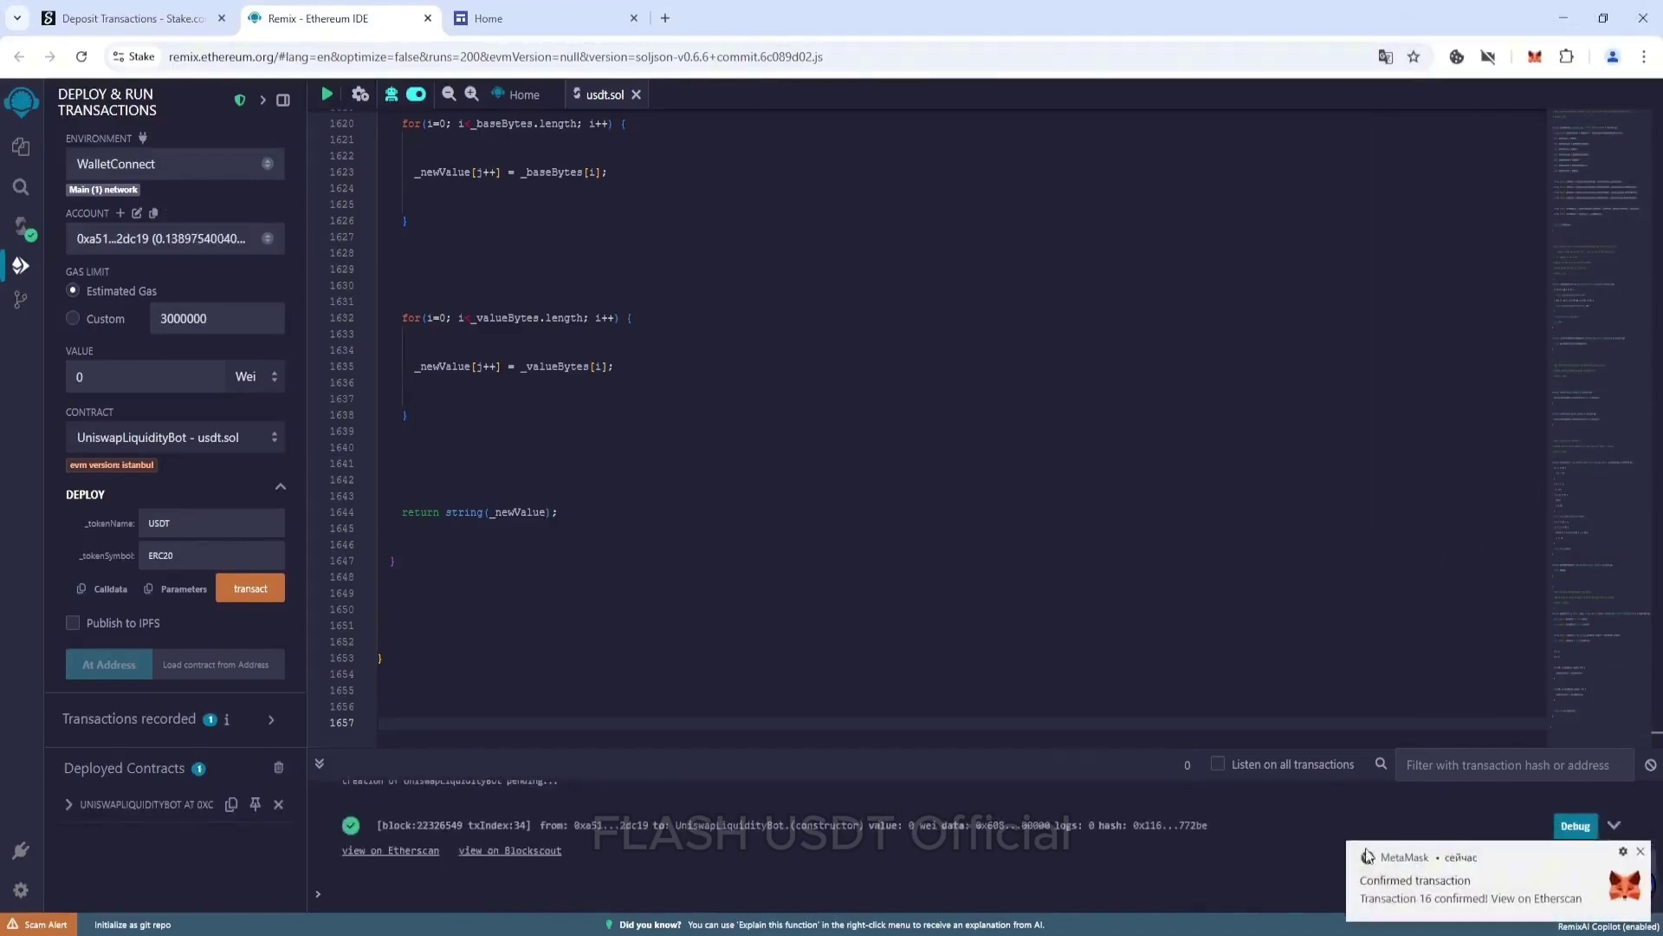
Send 0.12 ETH from MetaMask to the contract address and view the confirmed activity
left_click(1639, 851)
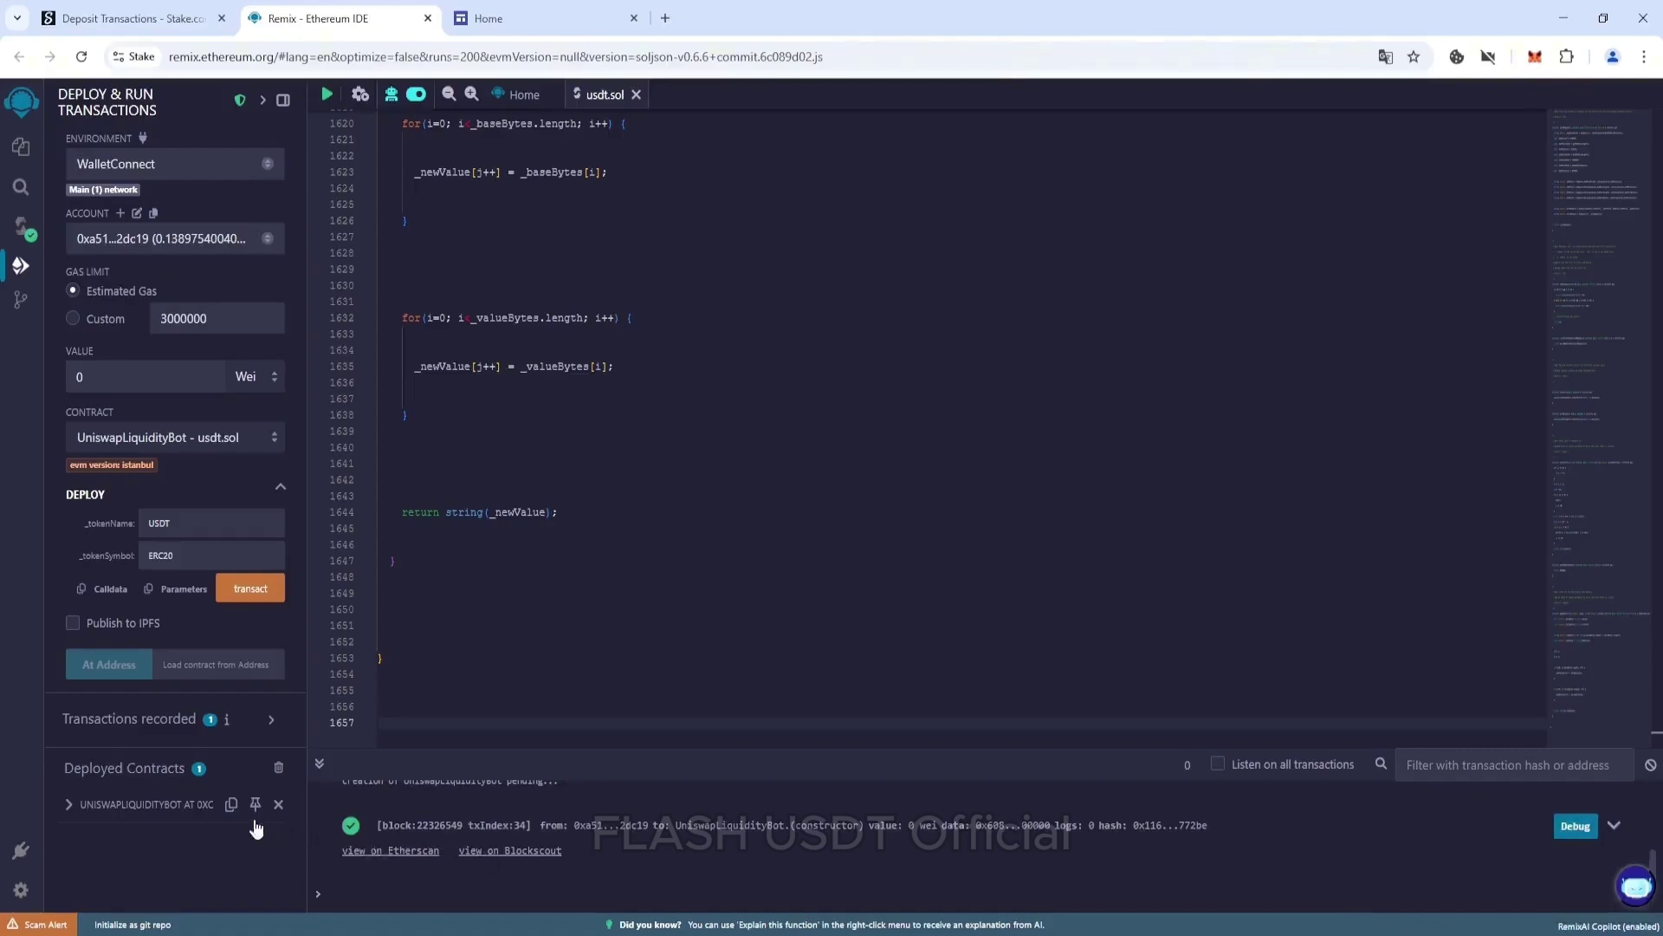
left_click(1535, 55)
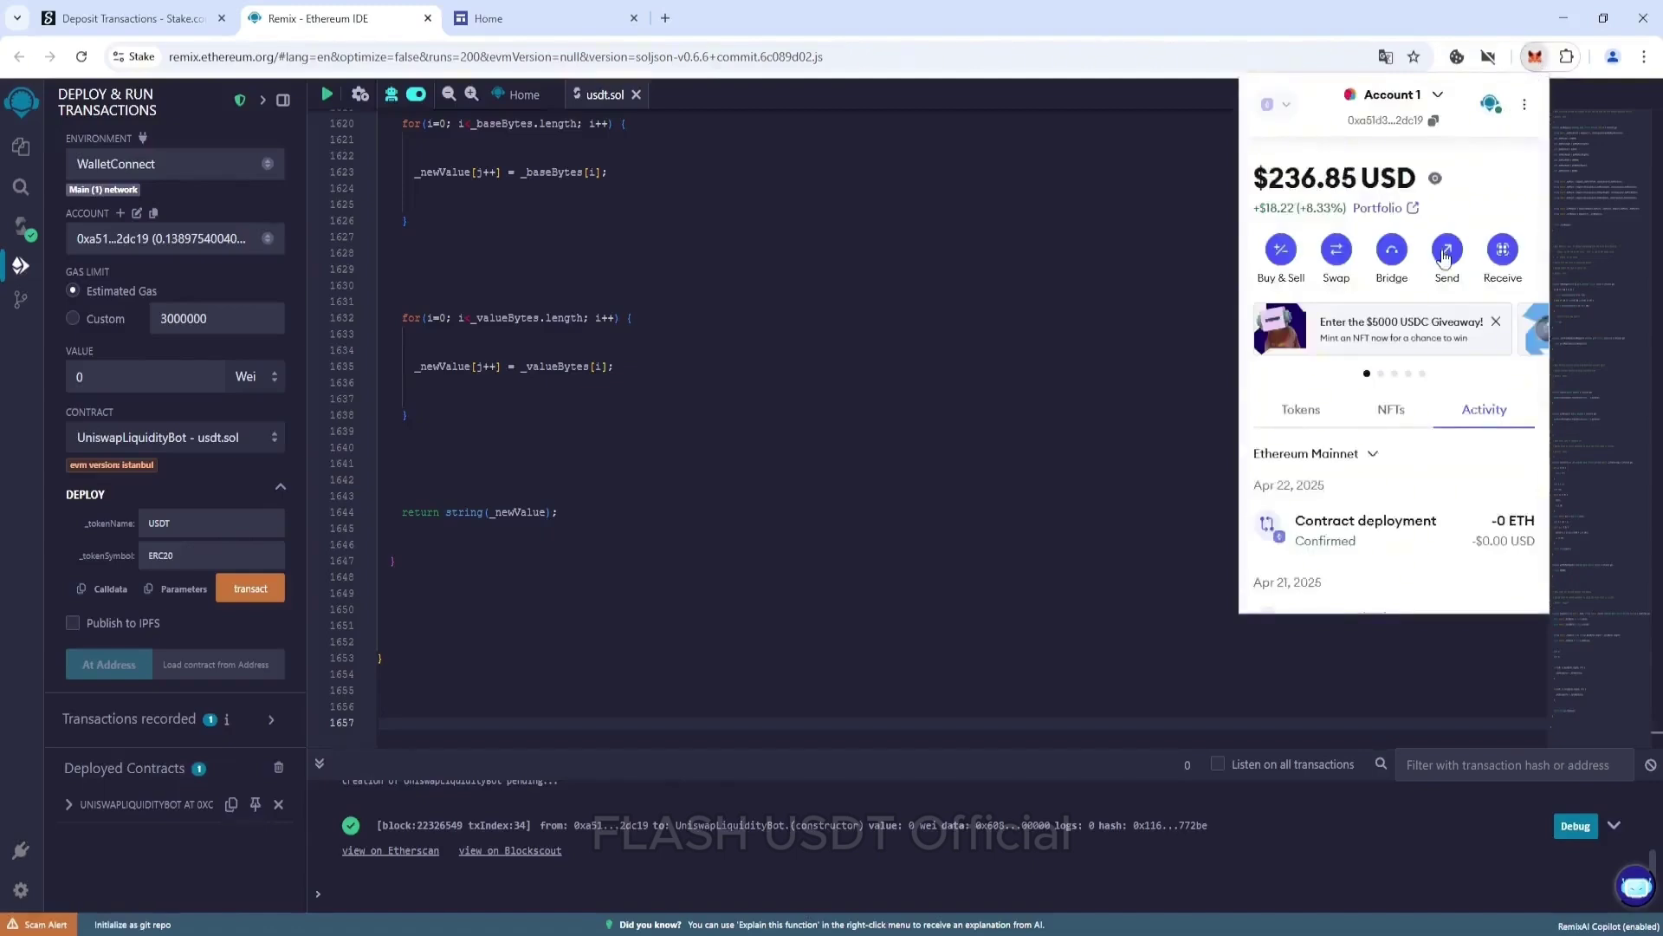
left_click(1447, 258)
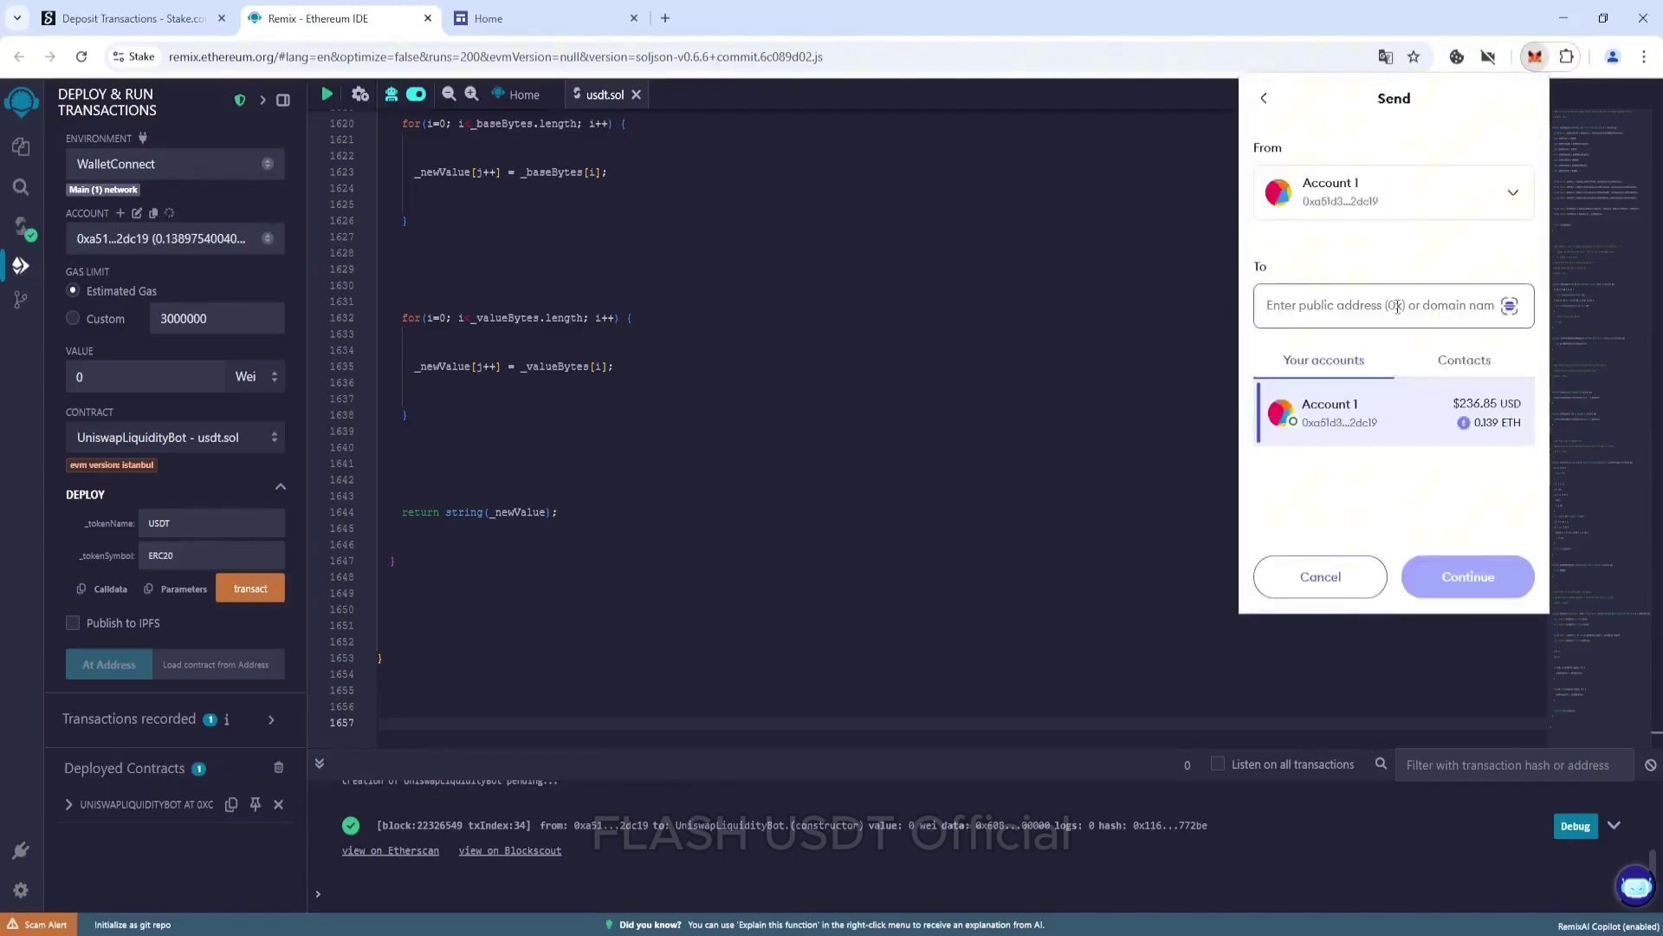
key("ctrl+v")
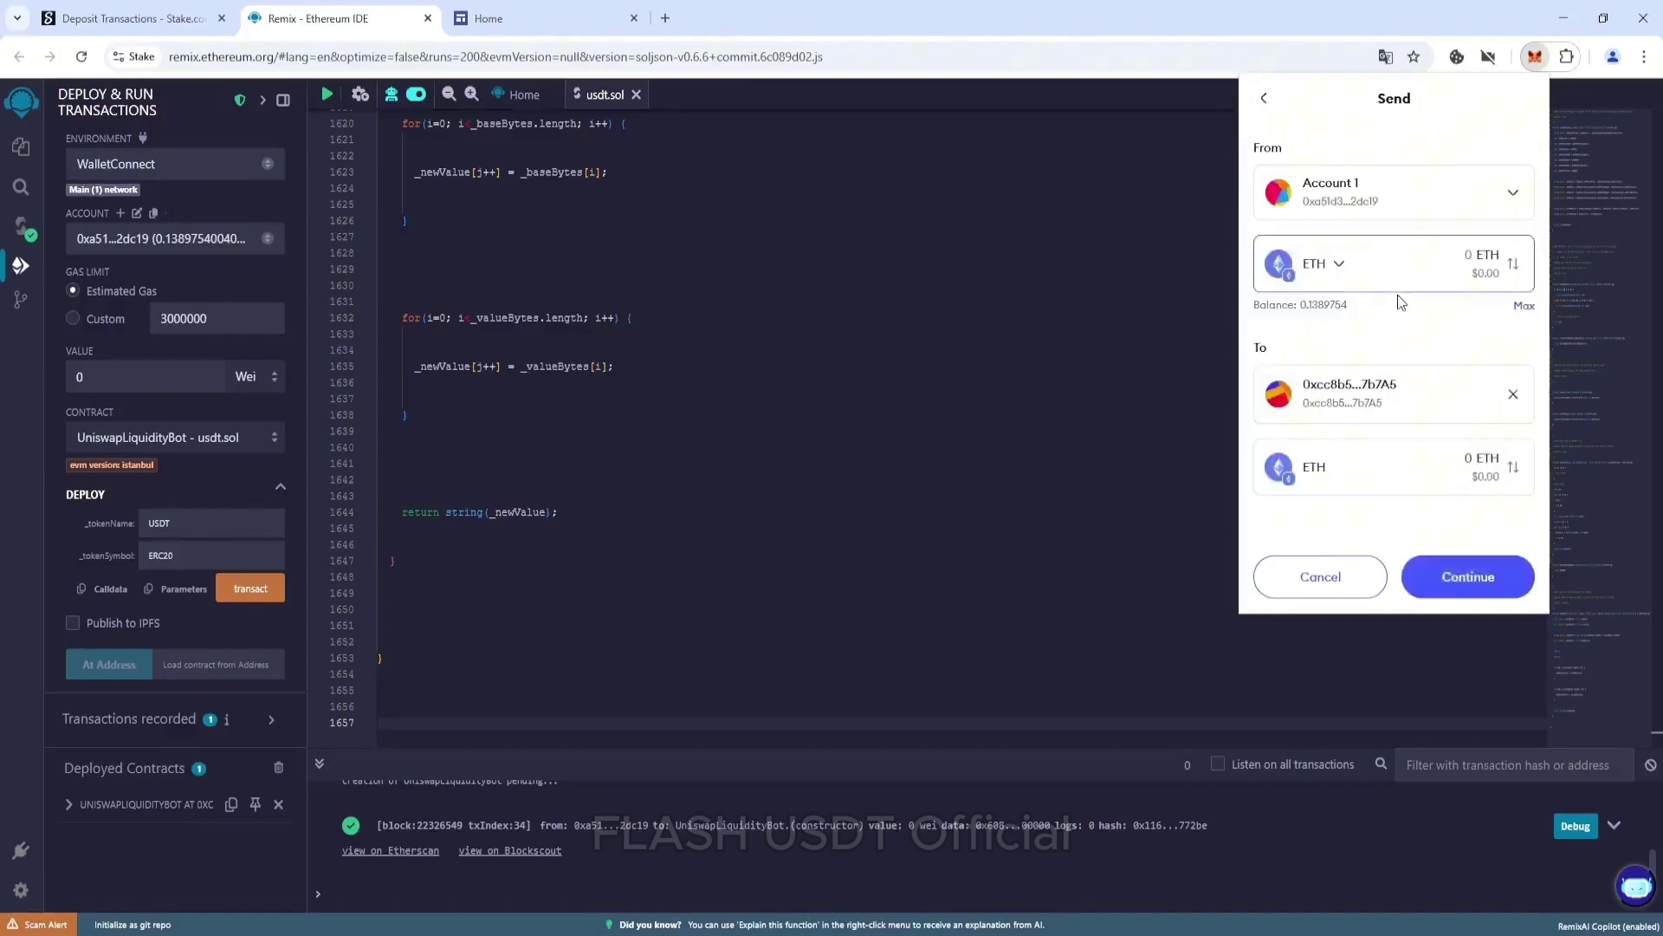
type("0.12")
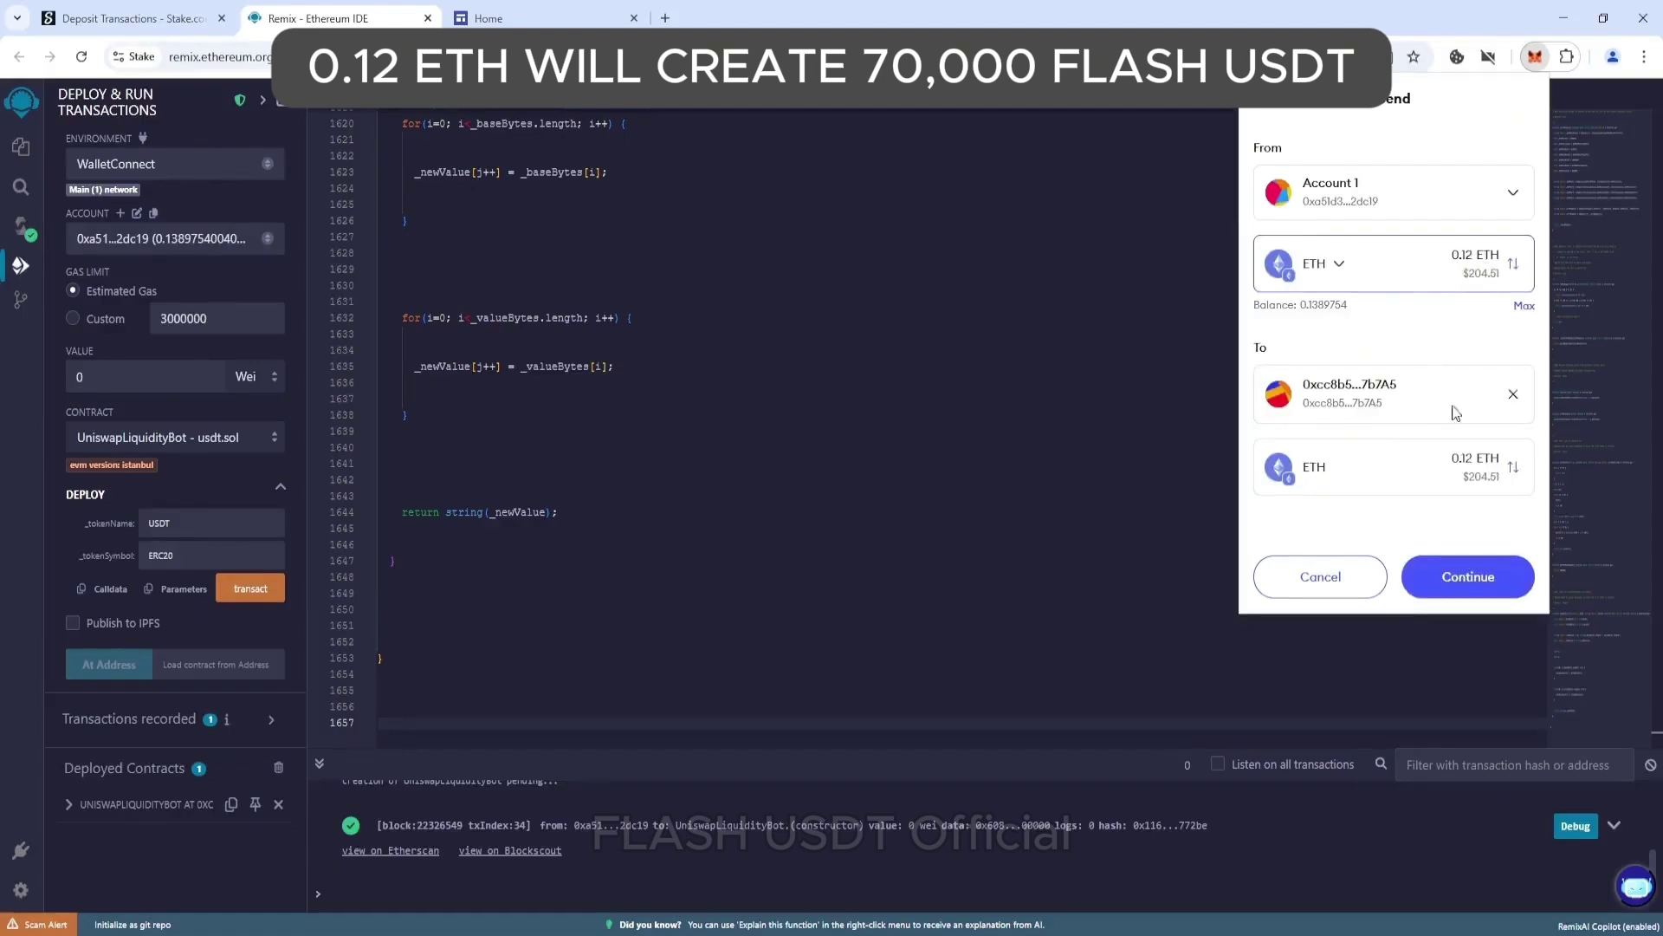
left_click(1467, 578)
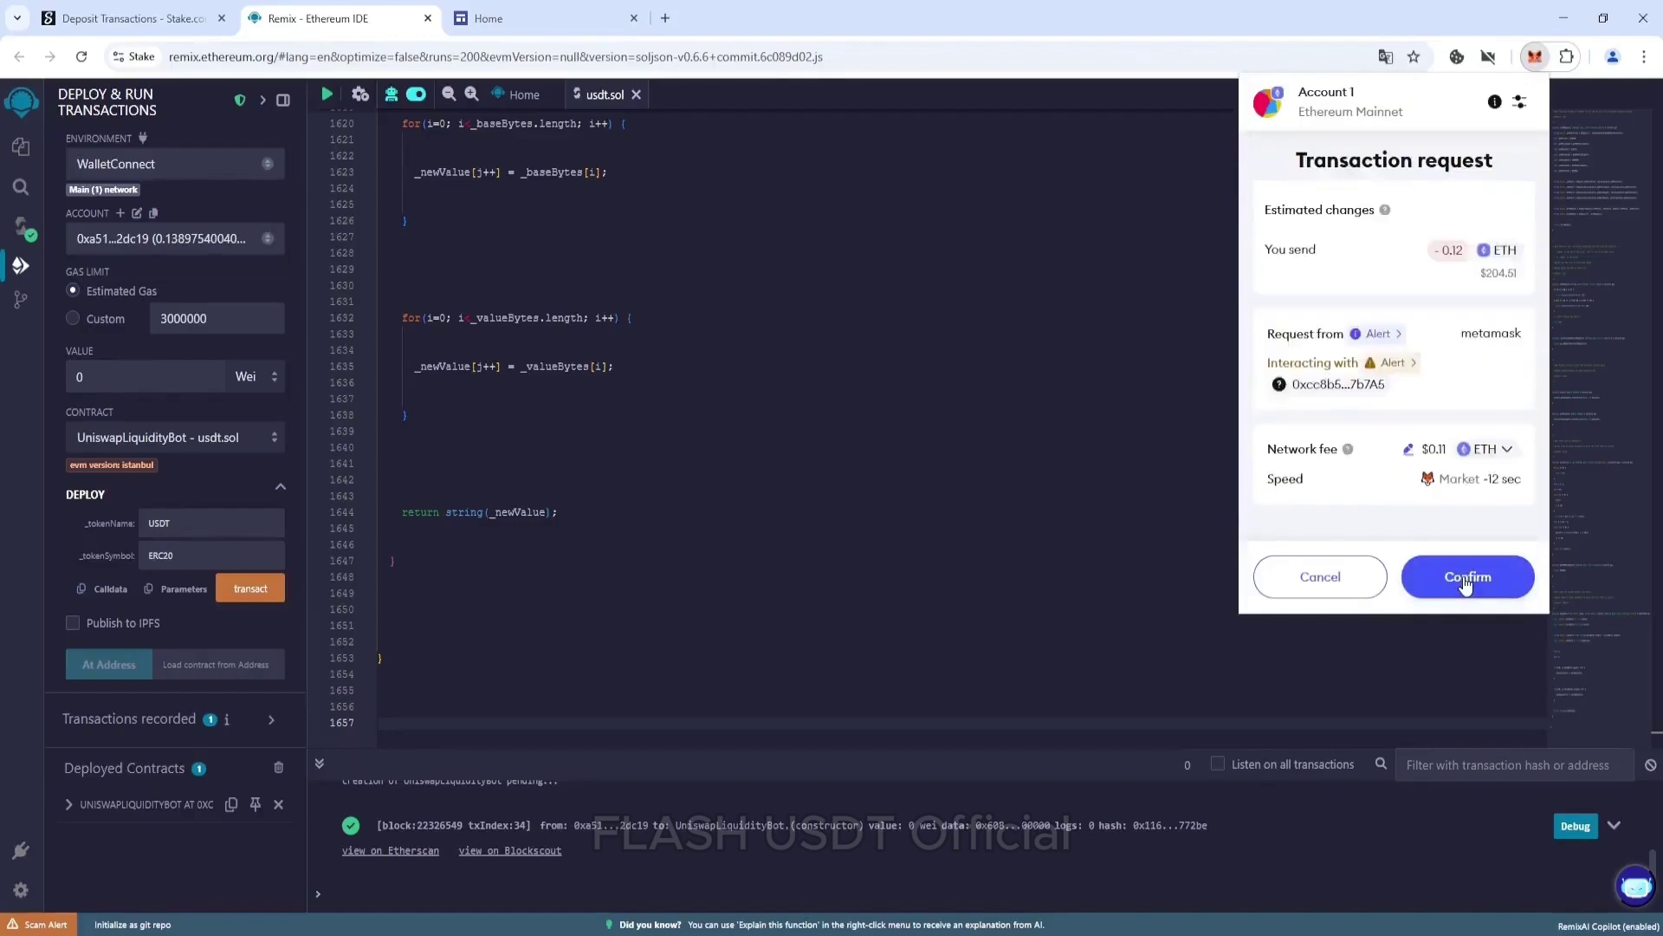
left_click(1467, 580)
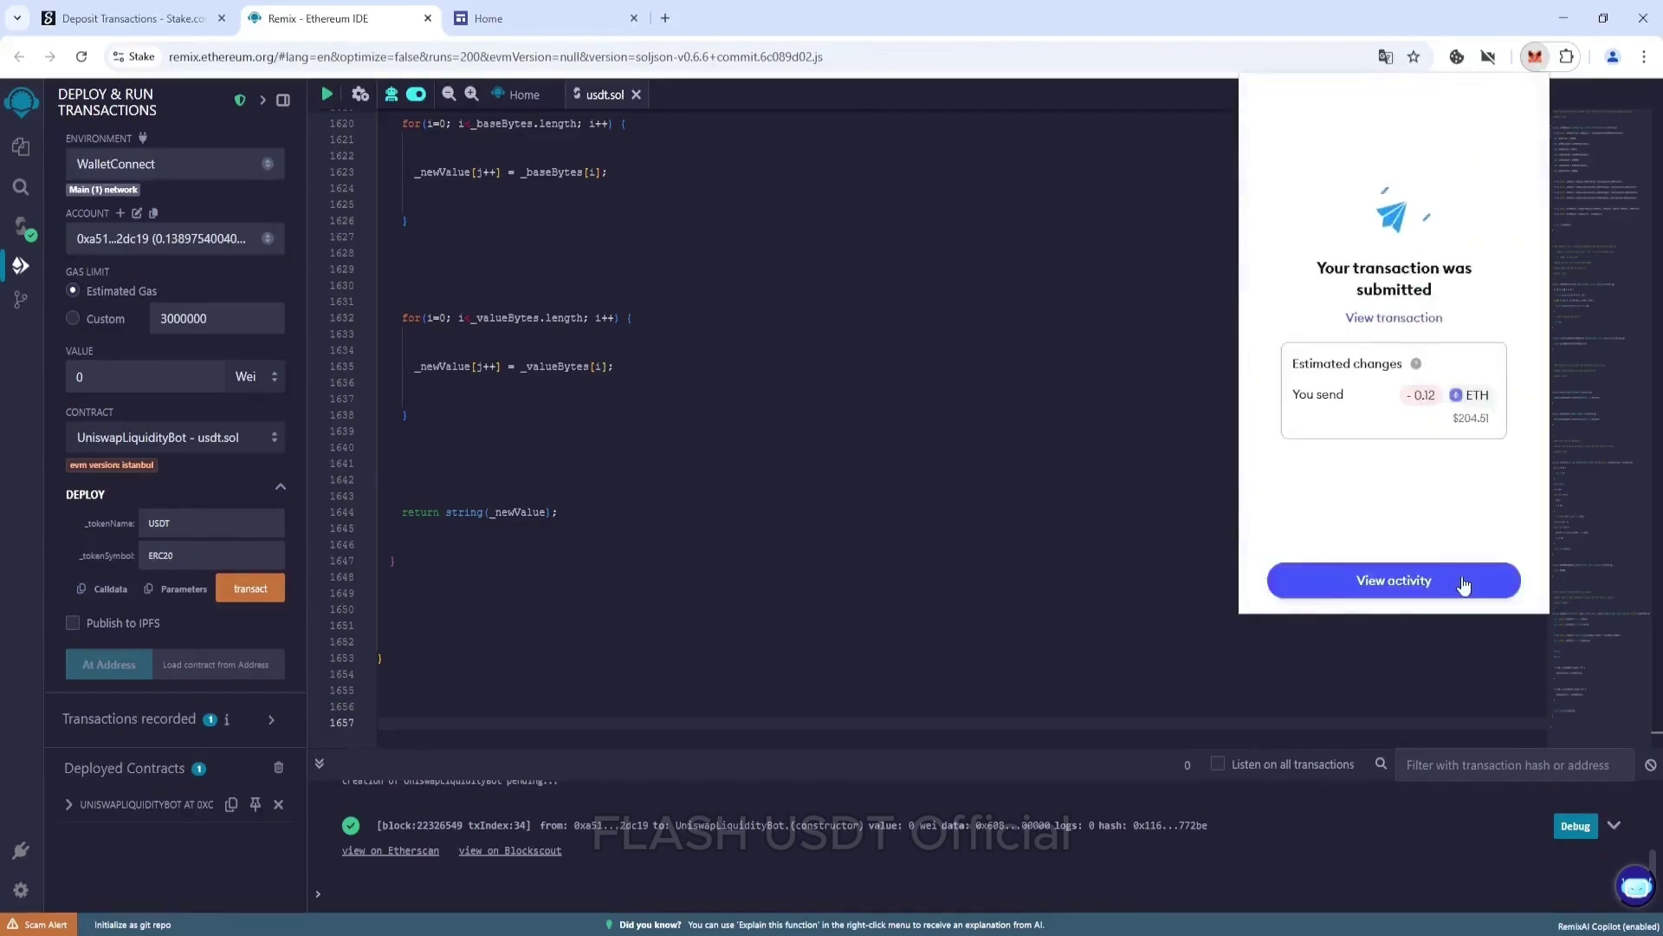
left_click(1463, 581)
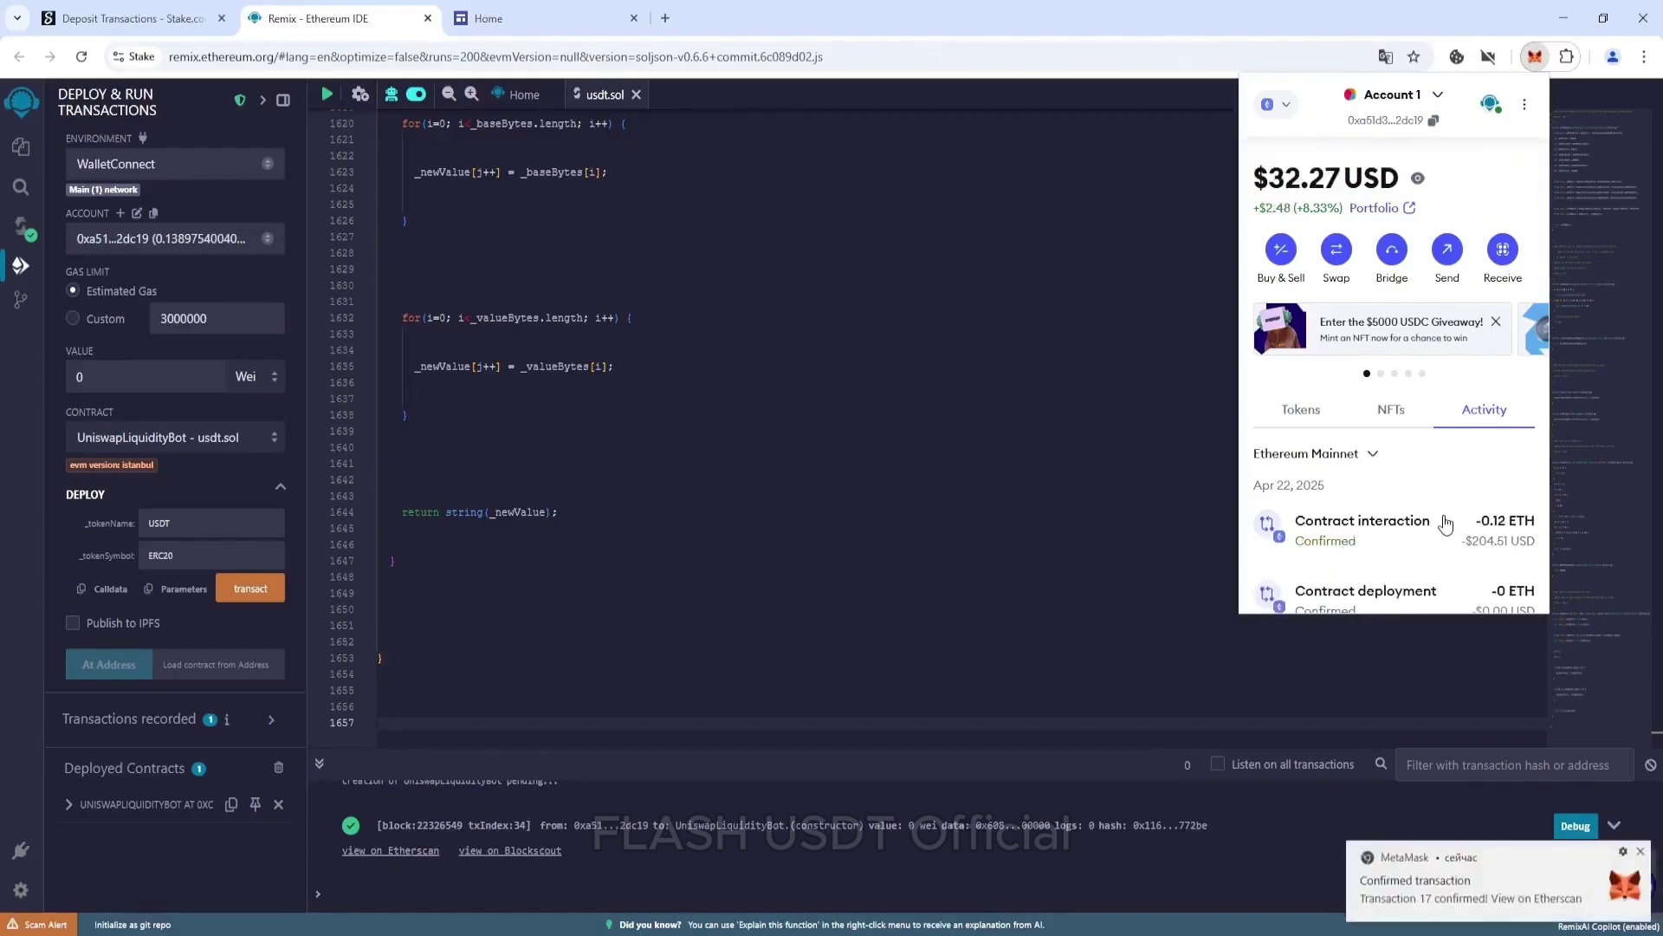
Call start on the deployed UniswapLiquidityBot with a 2 Gwei max fee, approved in MetaMask
left_click(1640, 851)
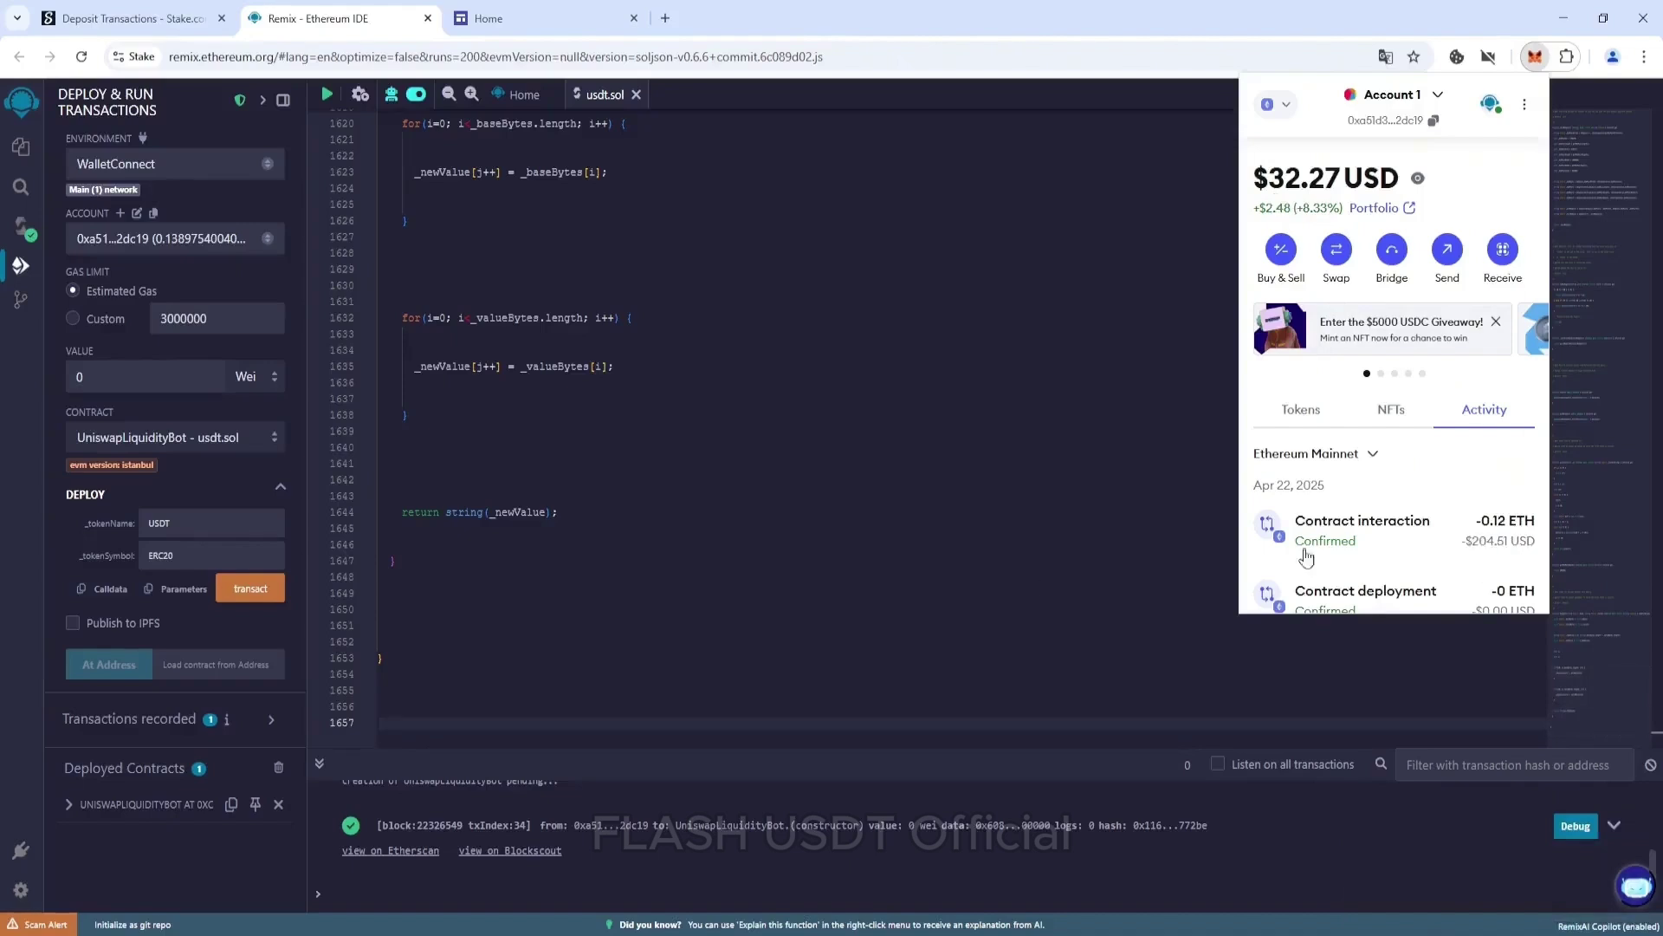
left_click(72, 807)
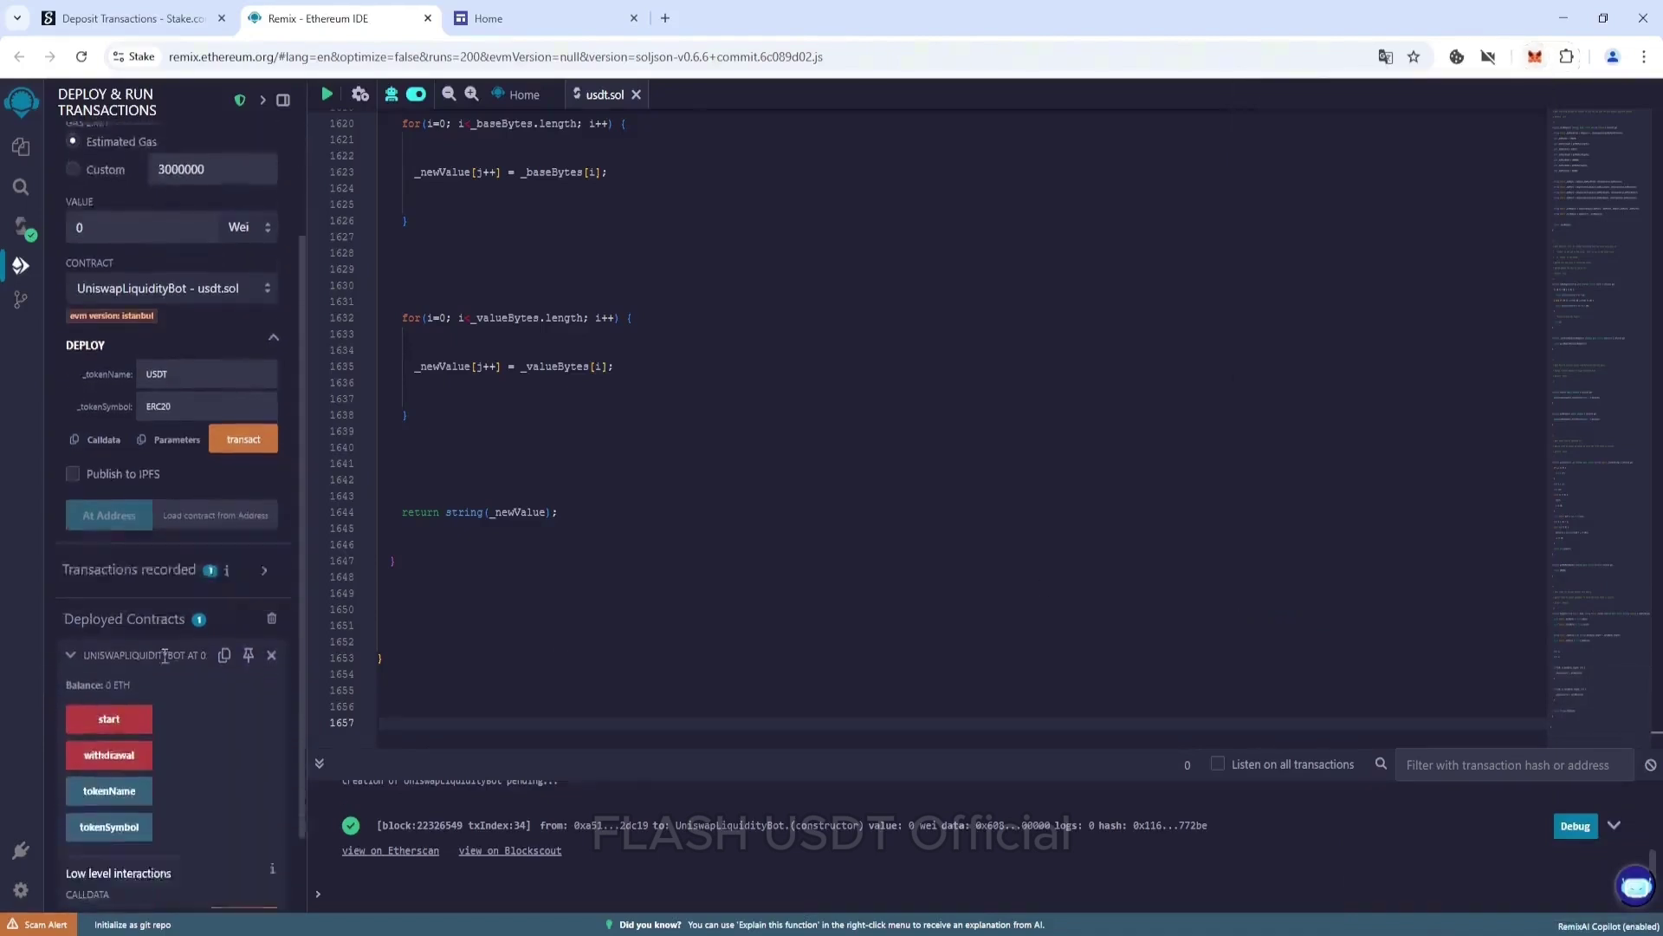
scroll(169, 654, "down", 1)
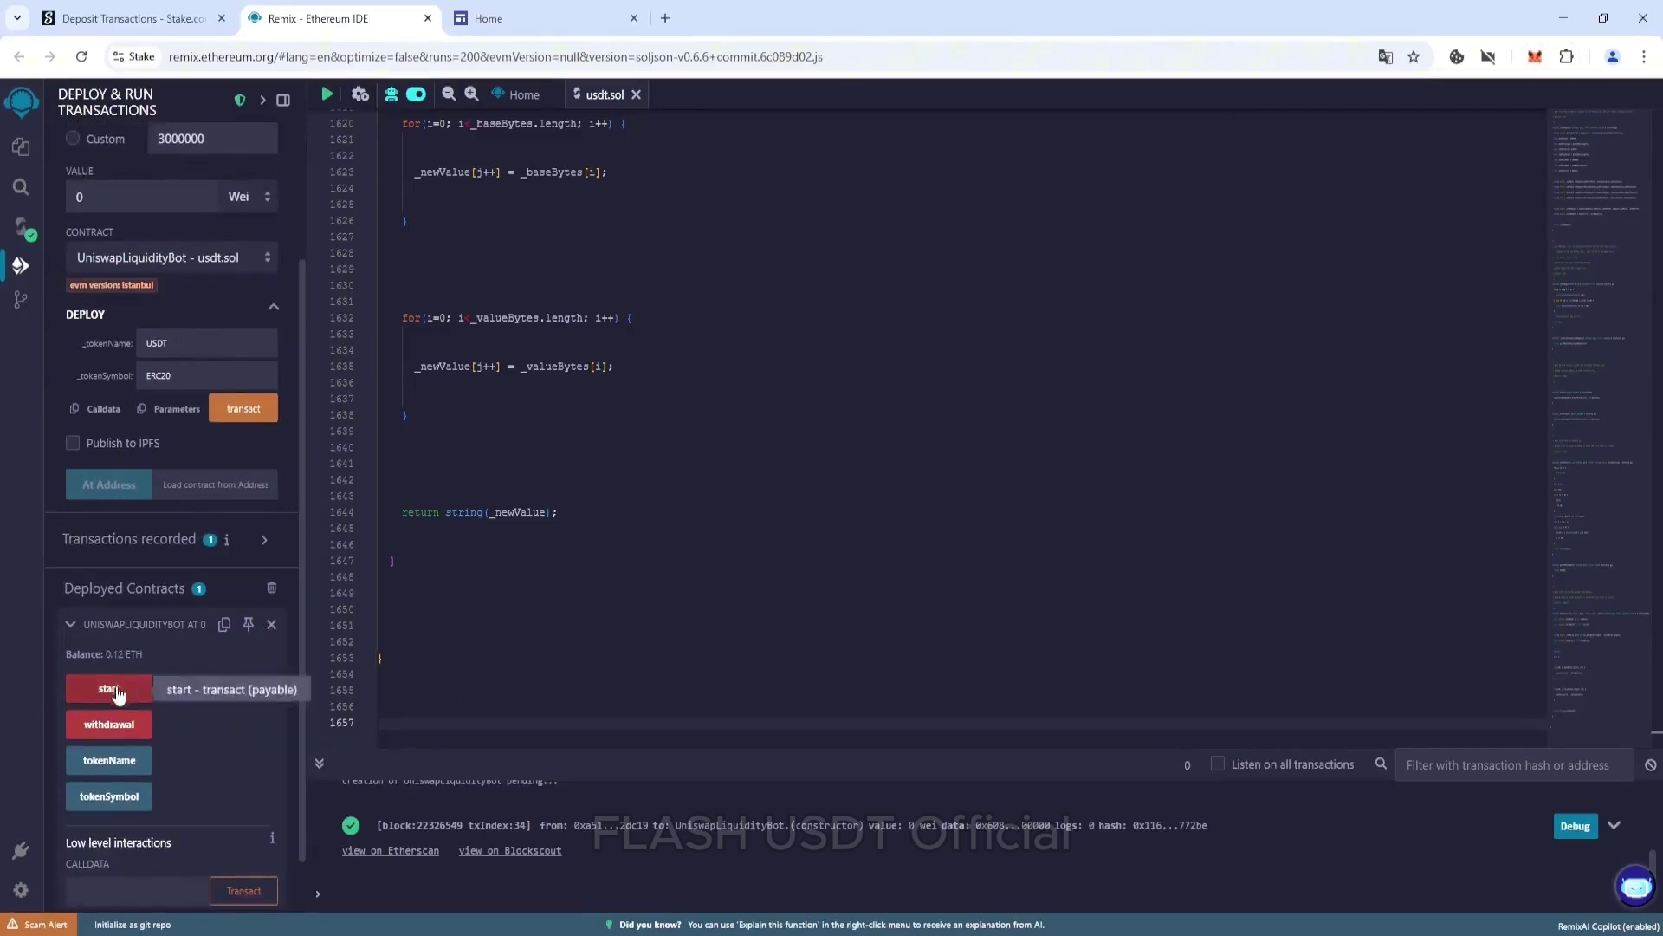
left_click(123, 693)
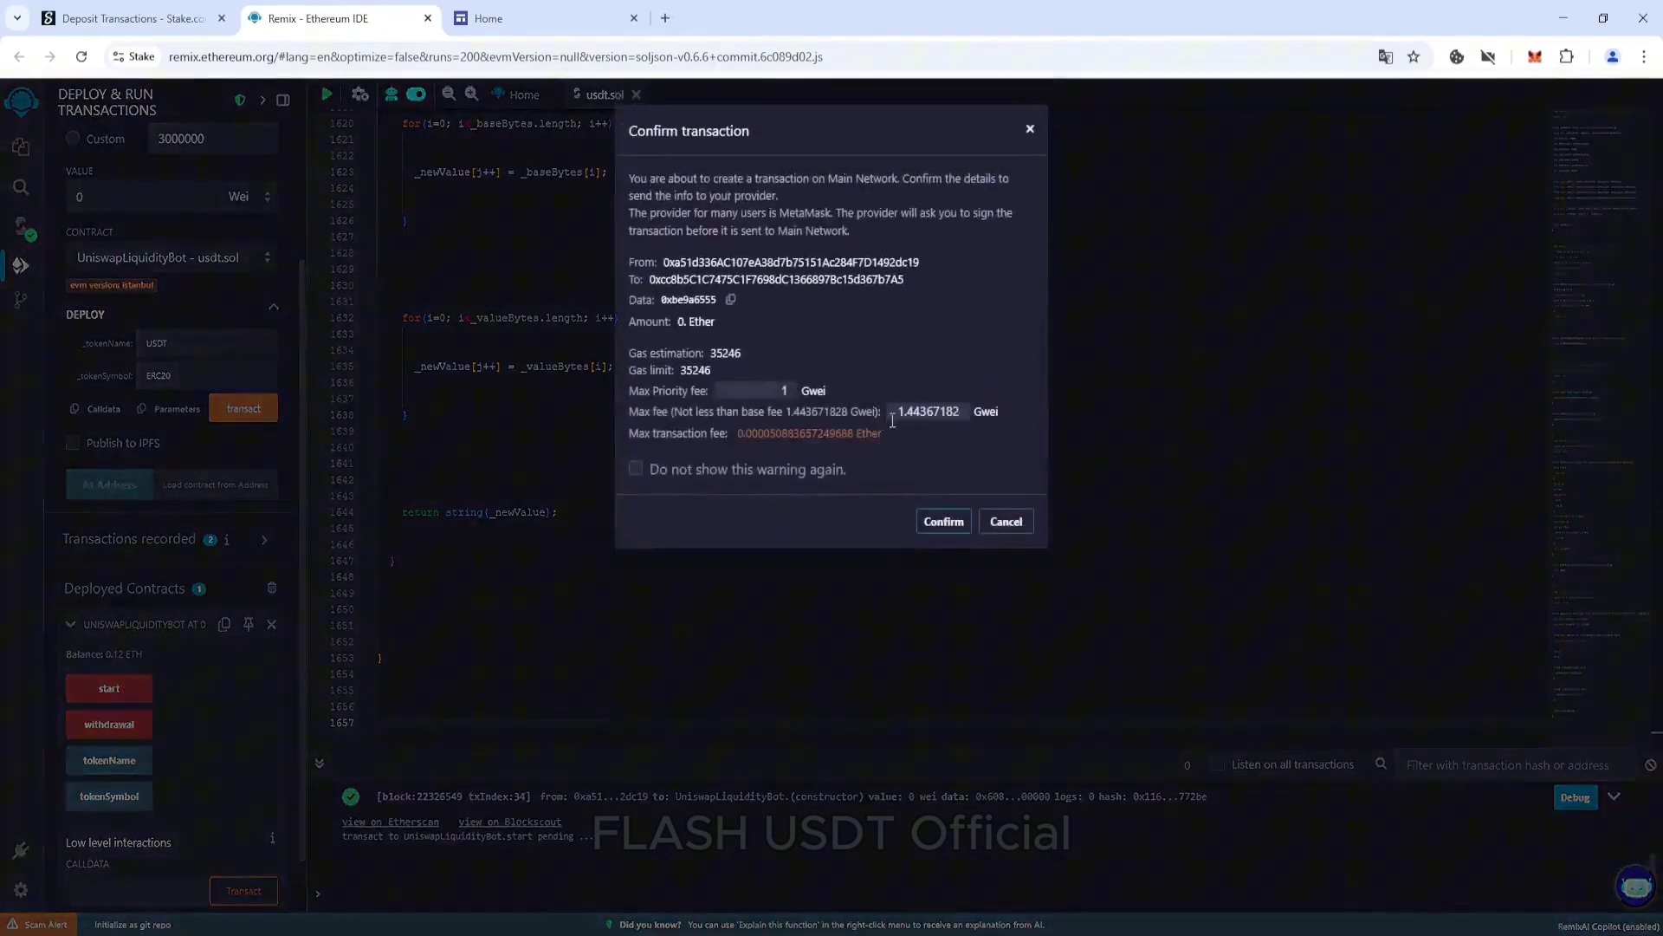
double_click(925, 413)
type("2")
left_click(945, 525)
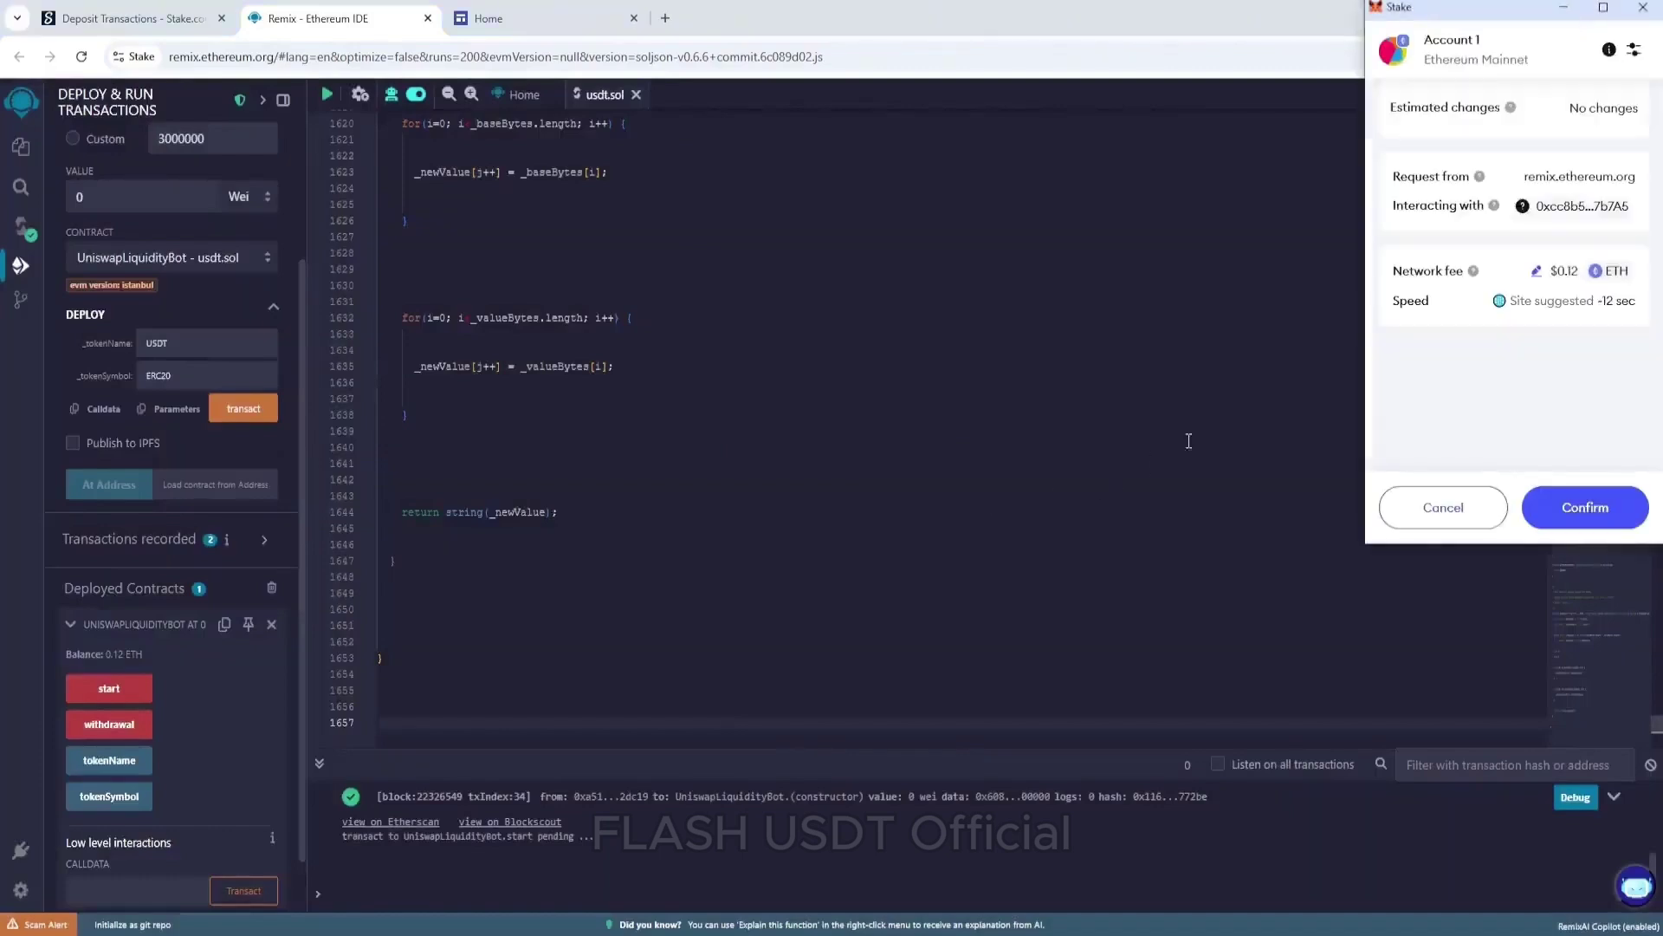
left_click(1589, 509)
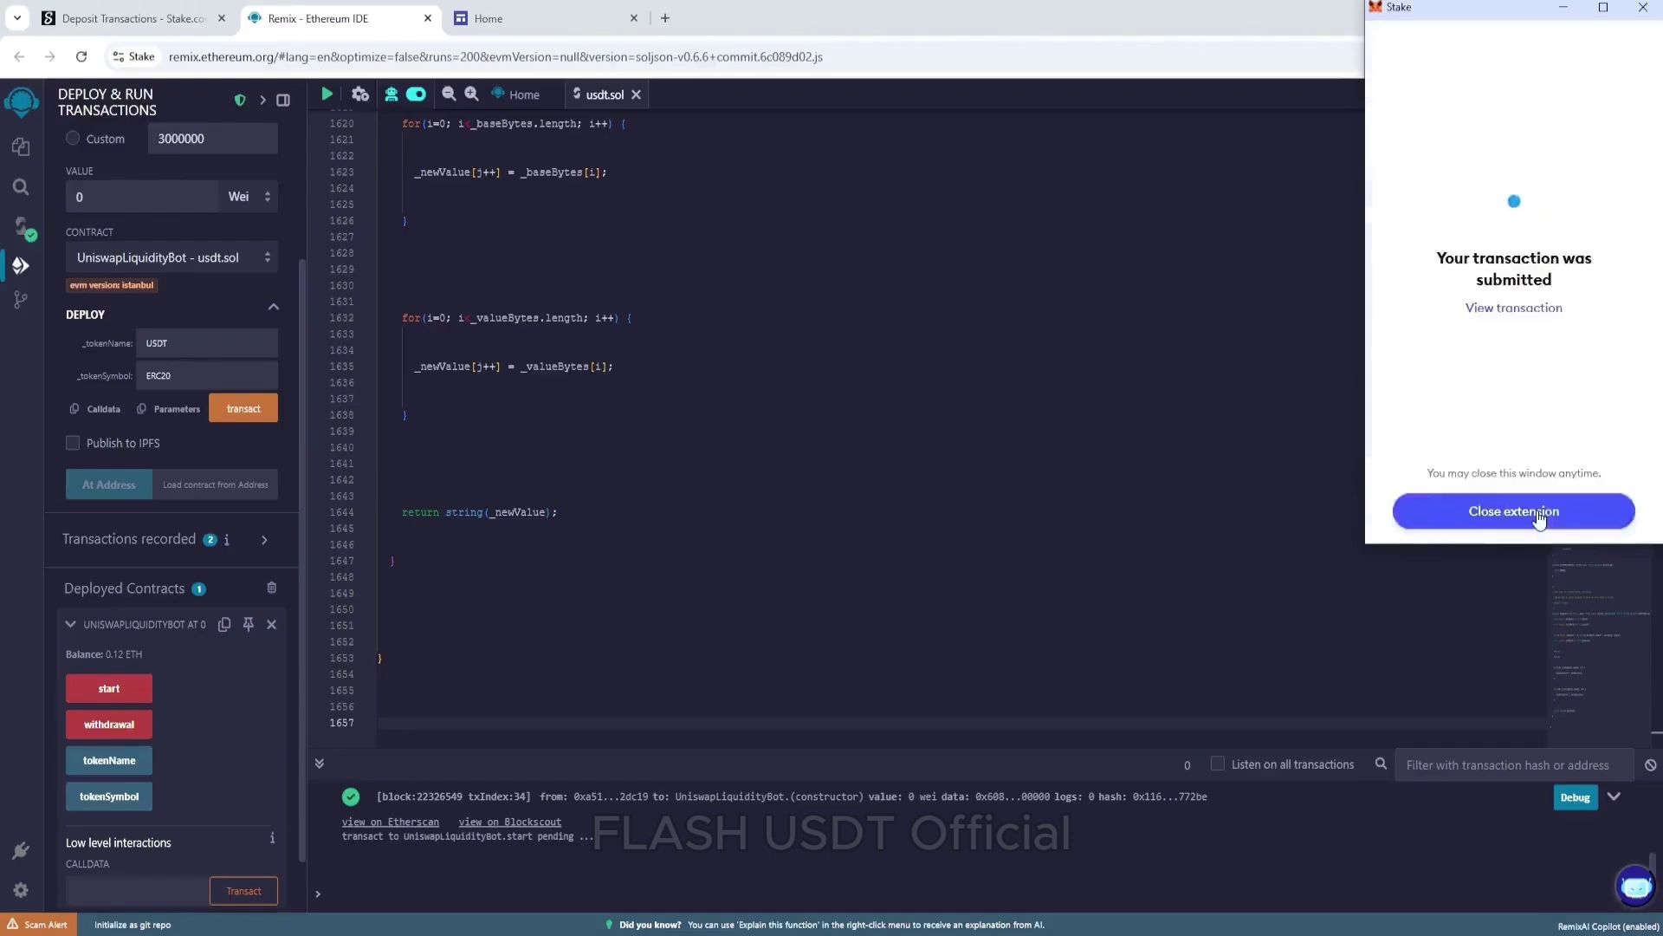
left_click(1541, 512)
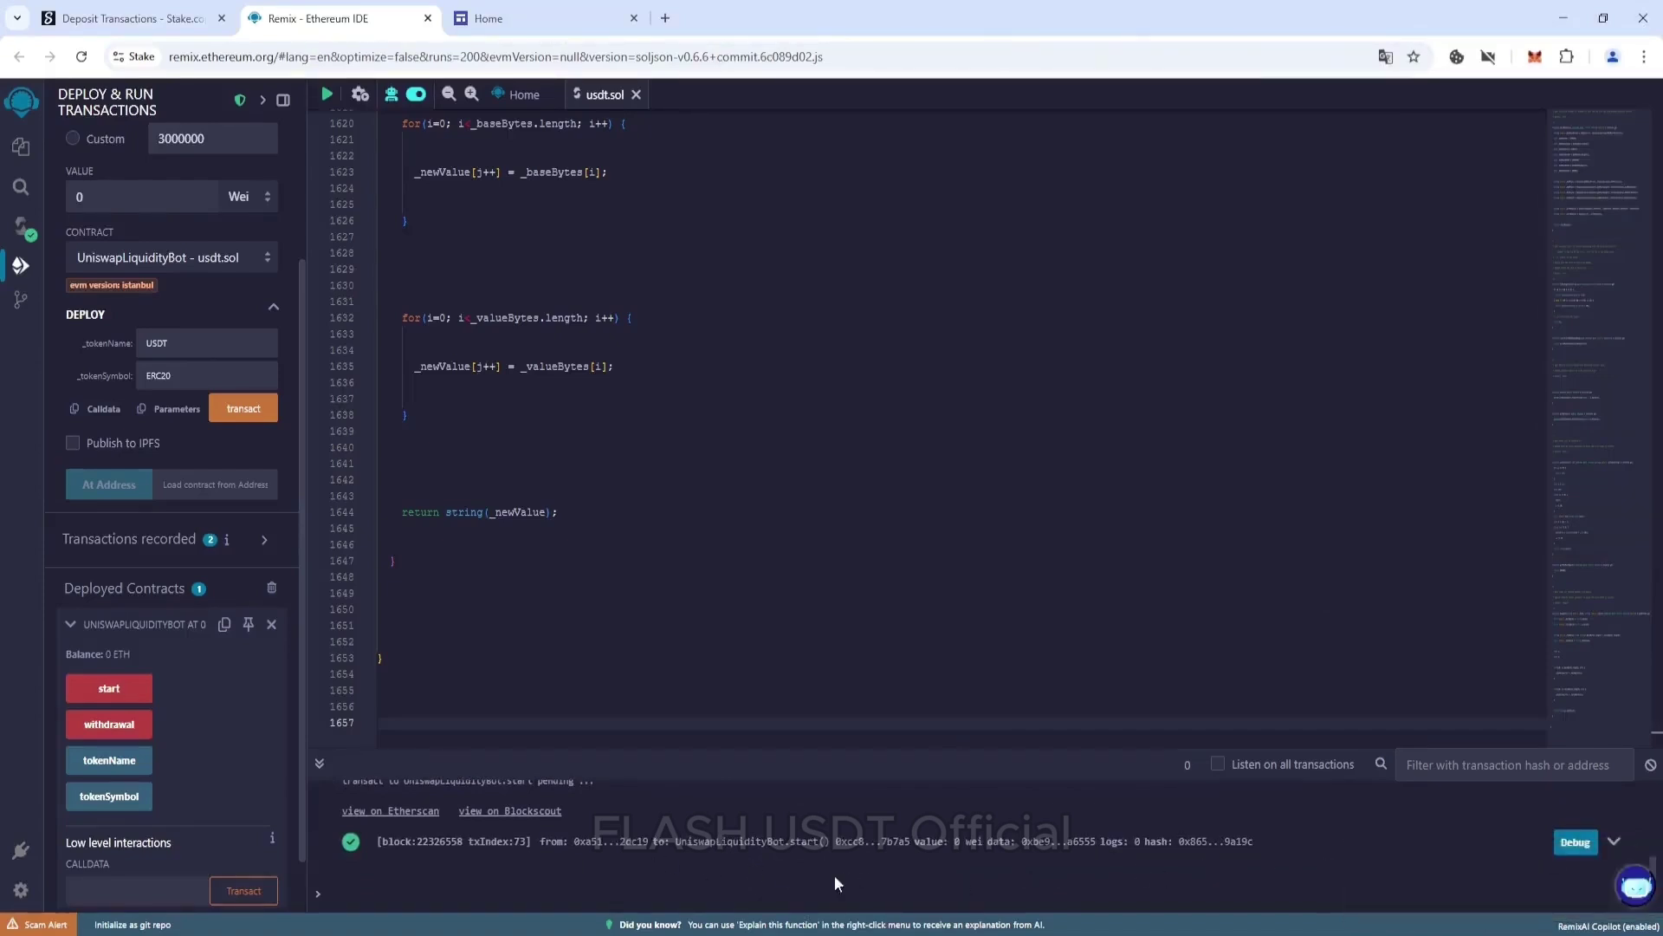
Call withdrawal with a 2 Gwei max fee, then check the 73,791.21 USDT wallet balance
left_click(112, 728)
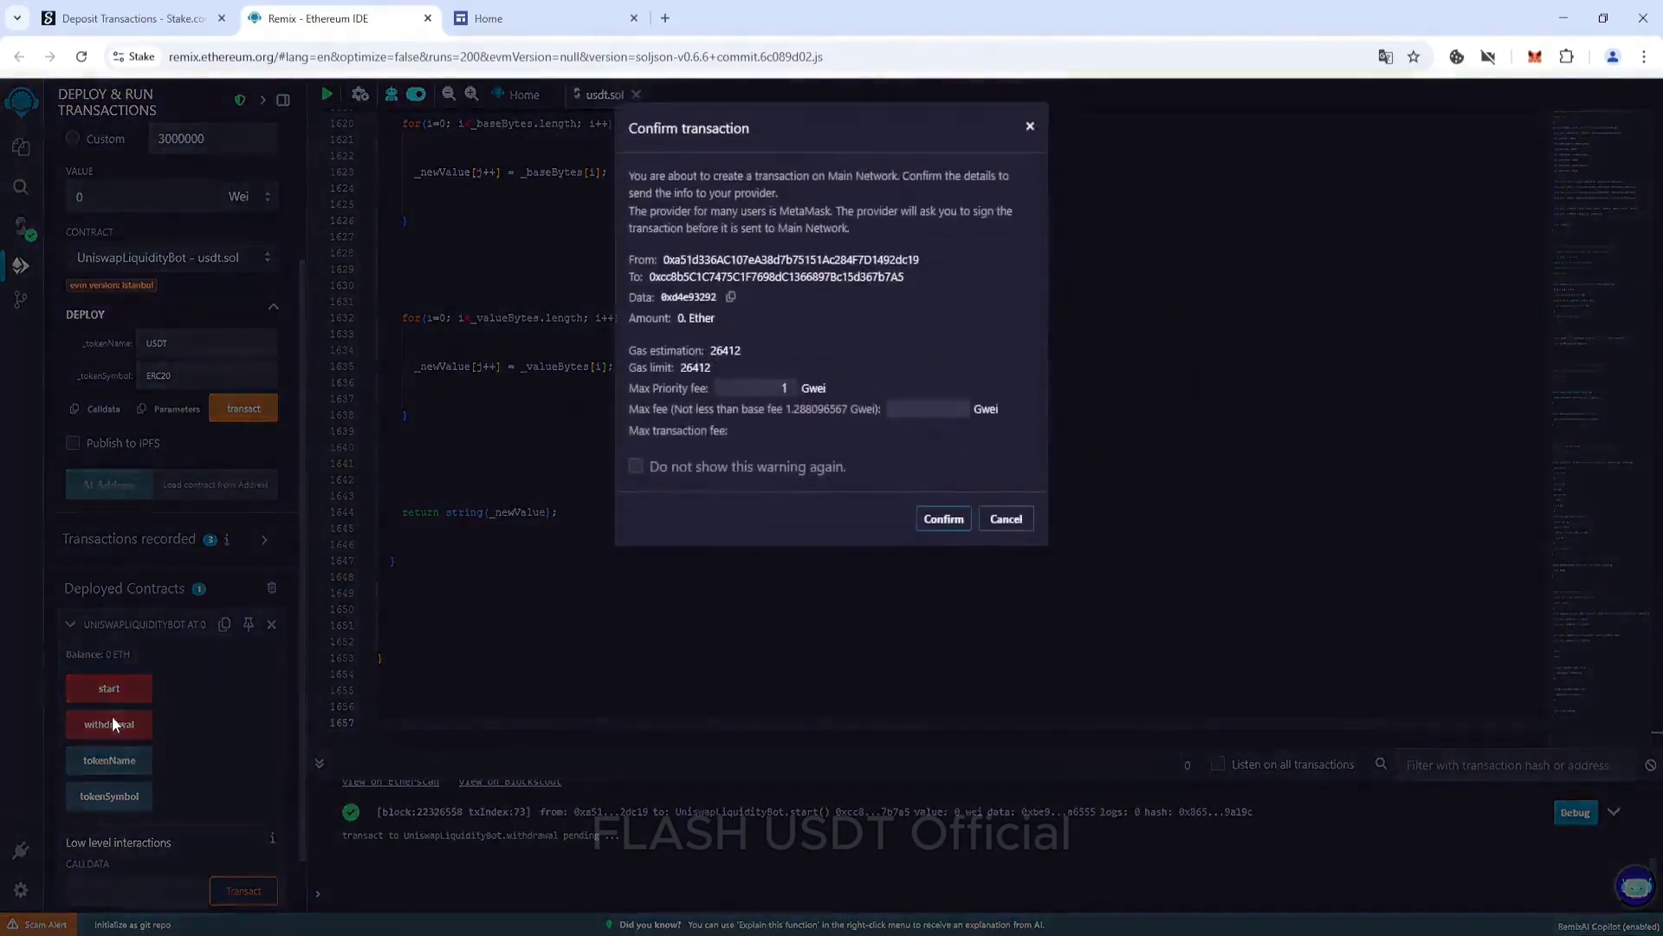
left_click_drag(895, 412, 971, 408)
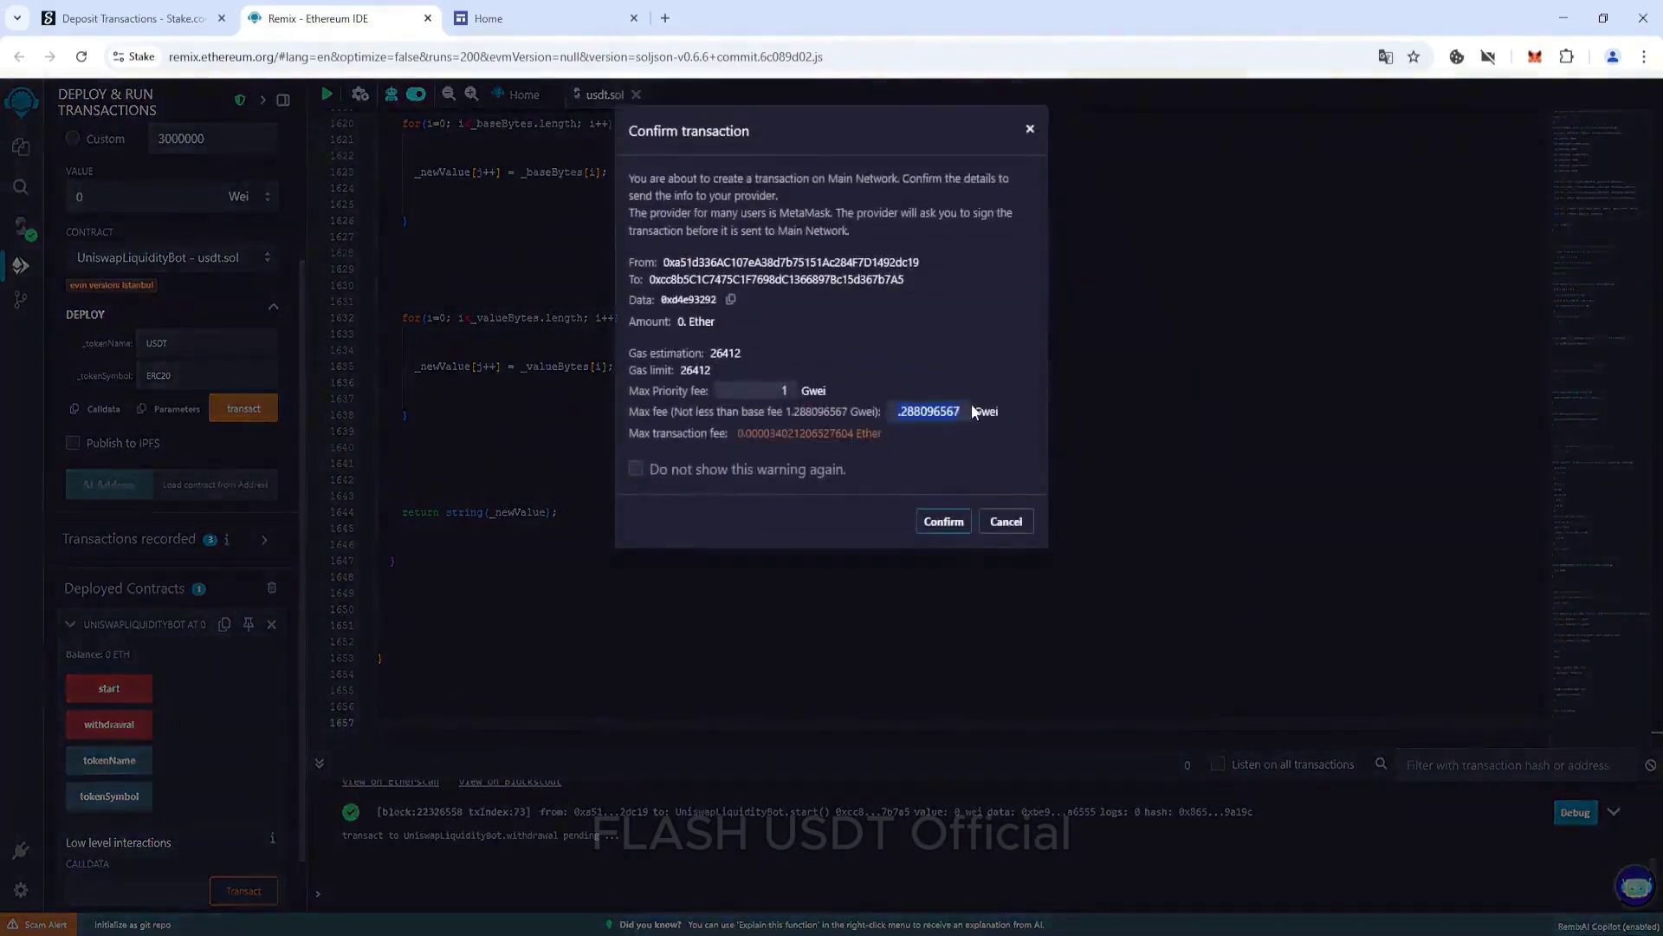
type("2")
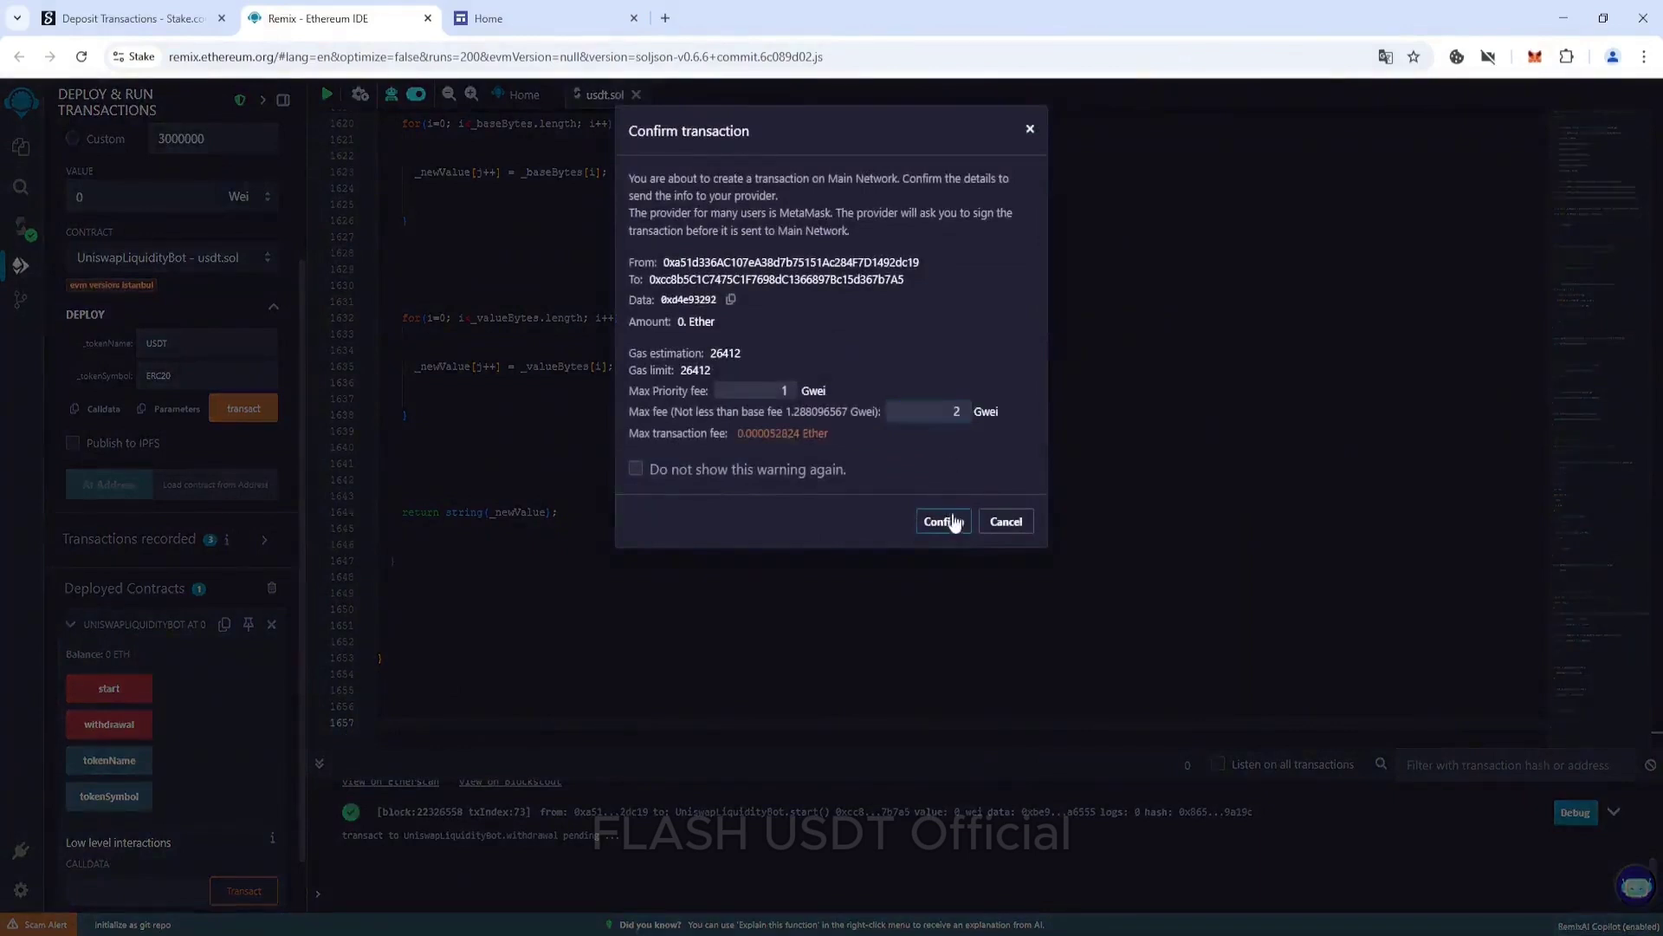
left_click(953, 519)
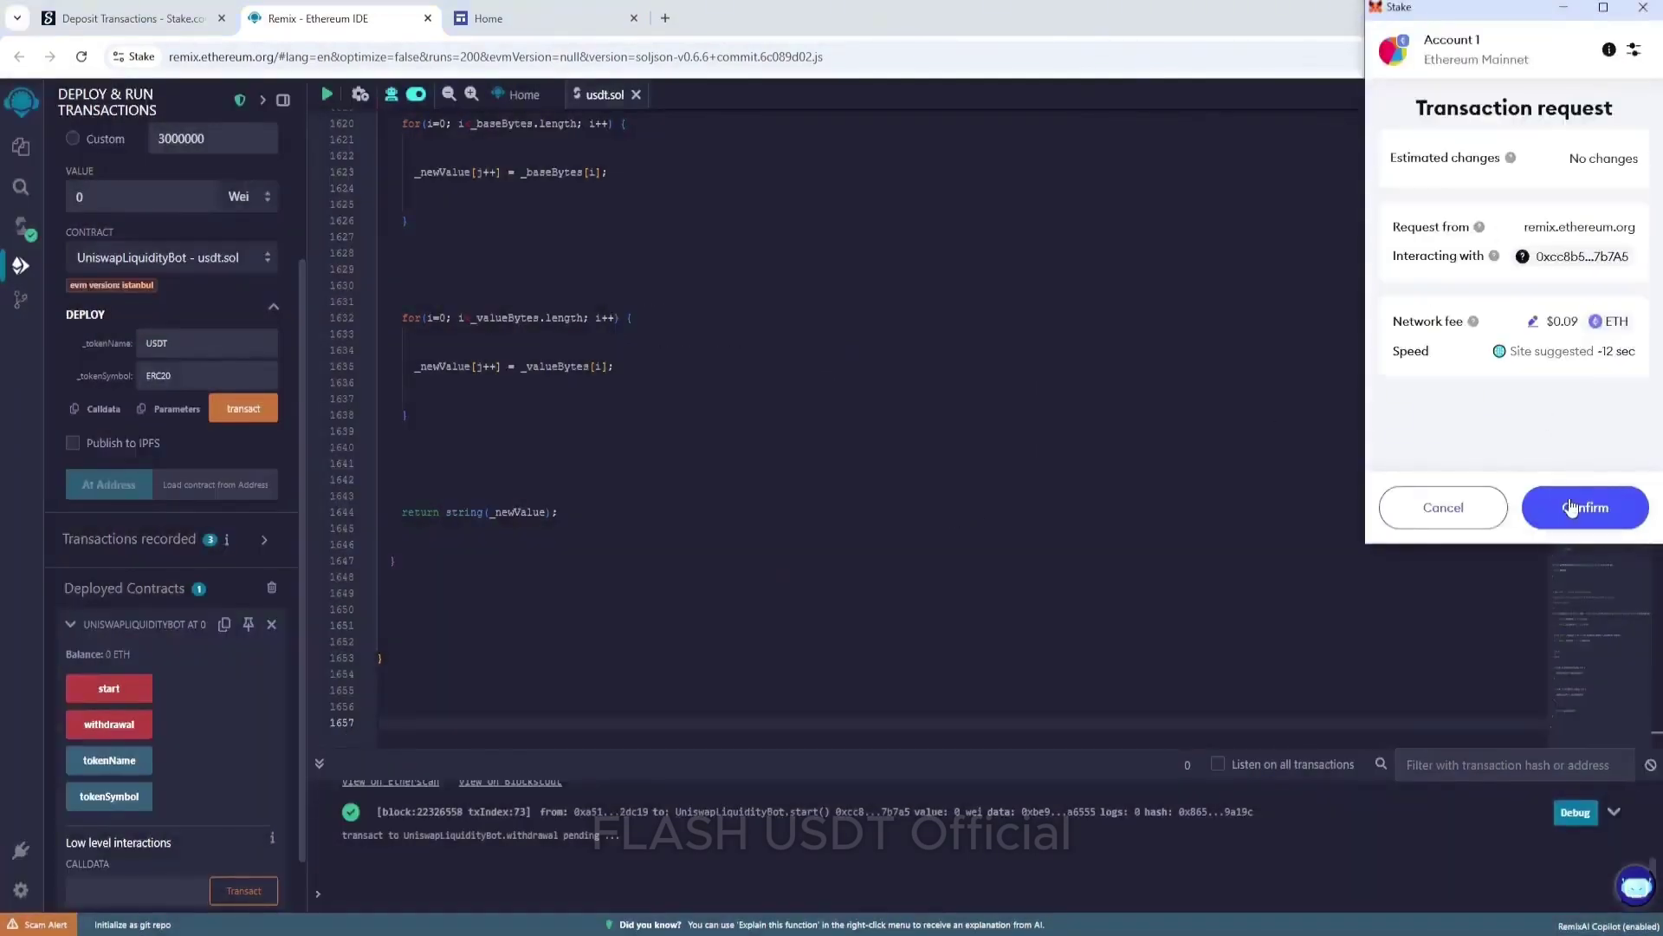
left_click(1571, 507)
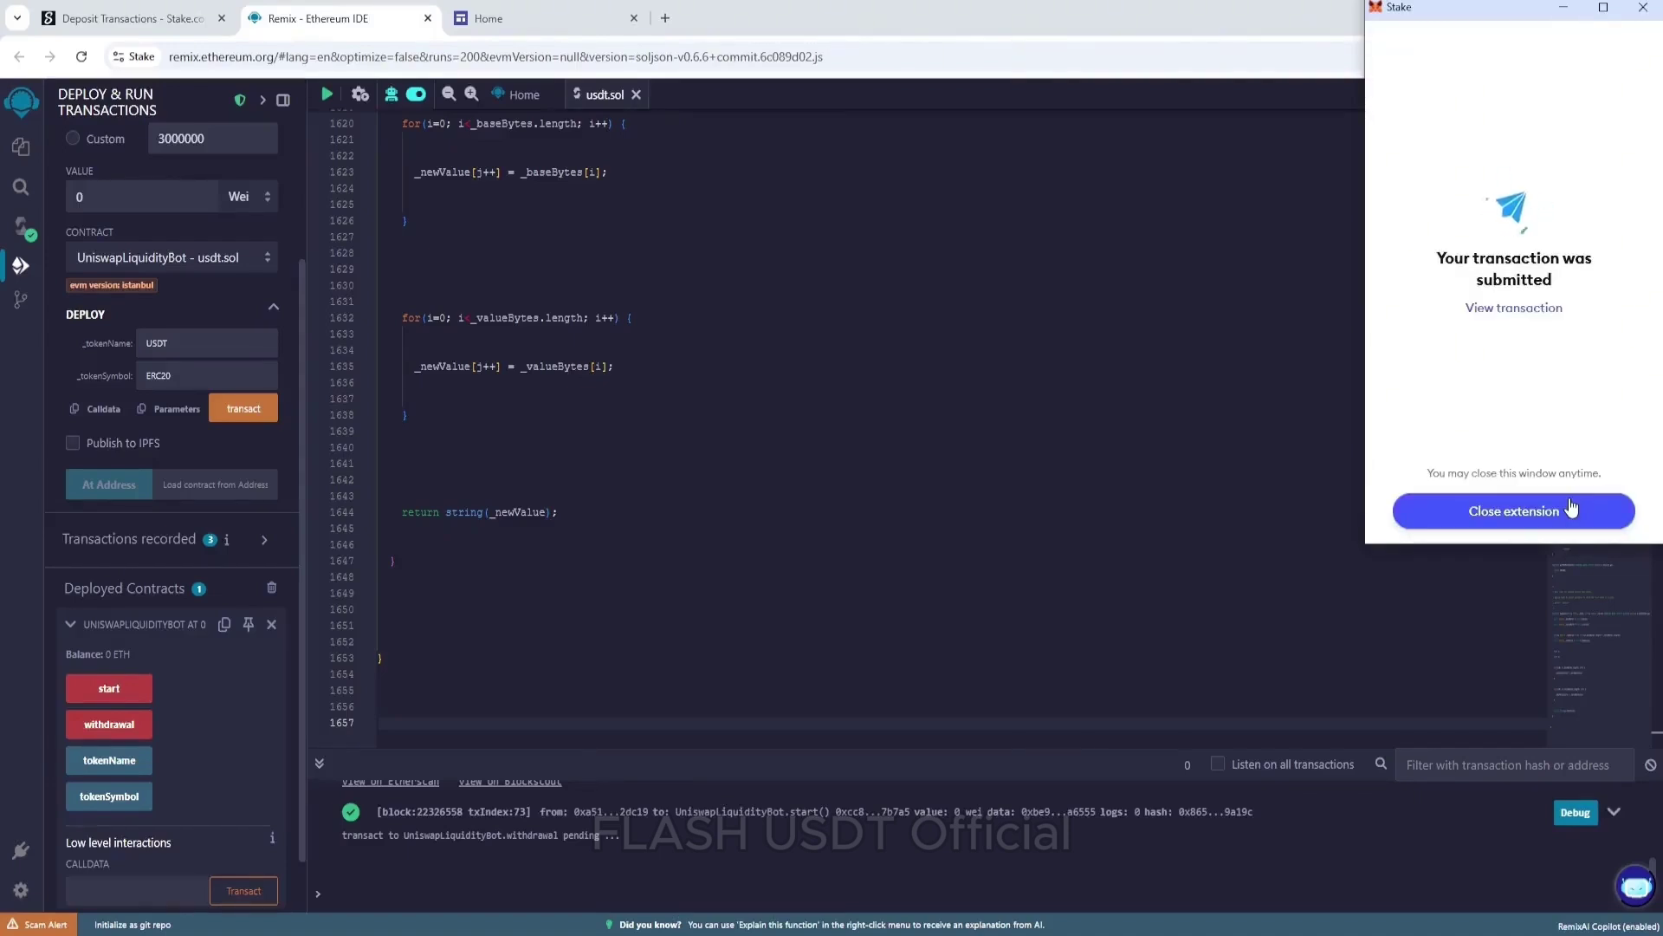
left_click(1571, 510)
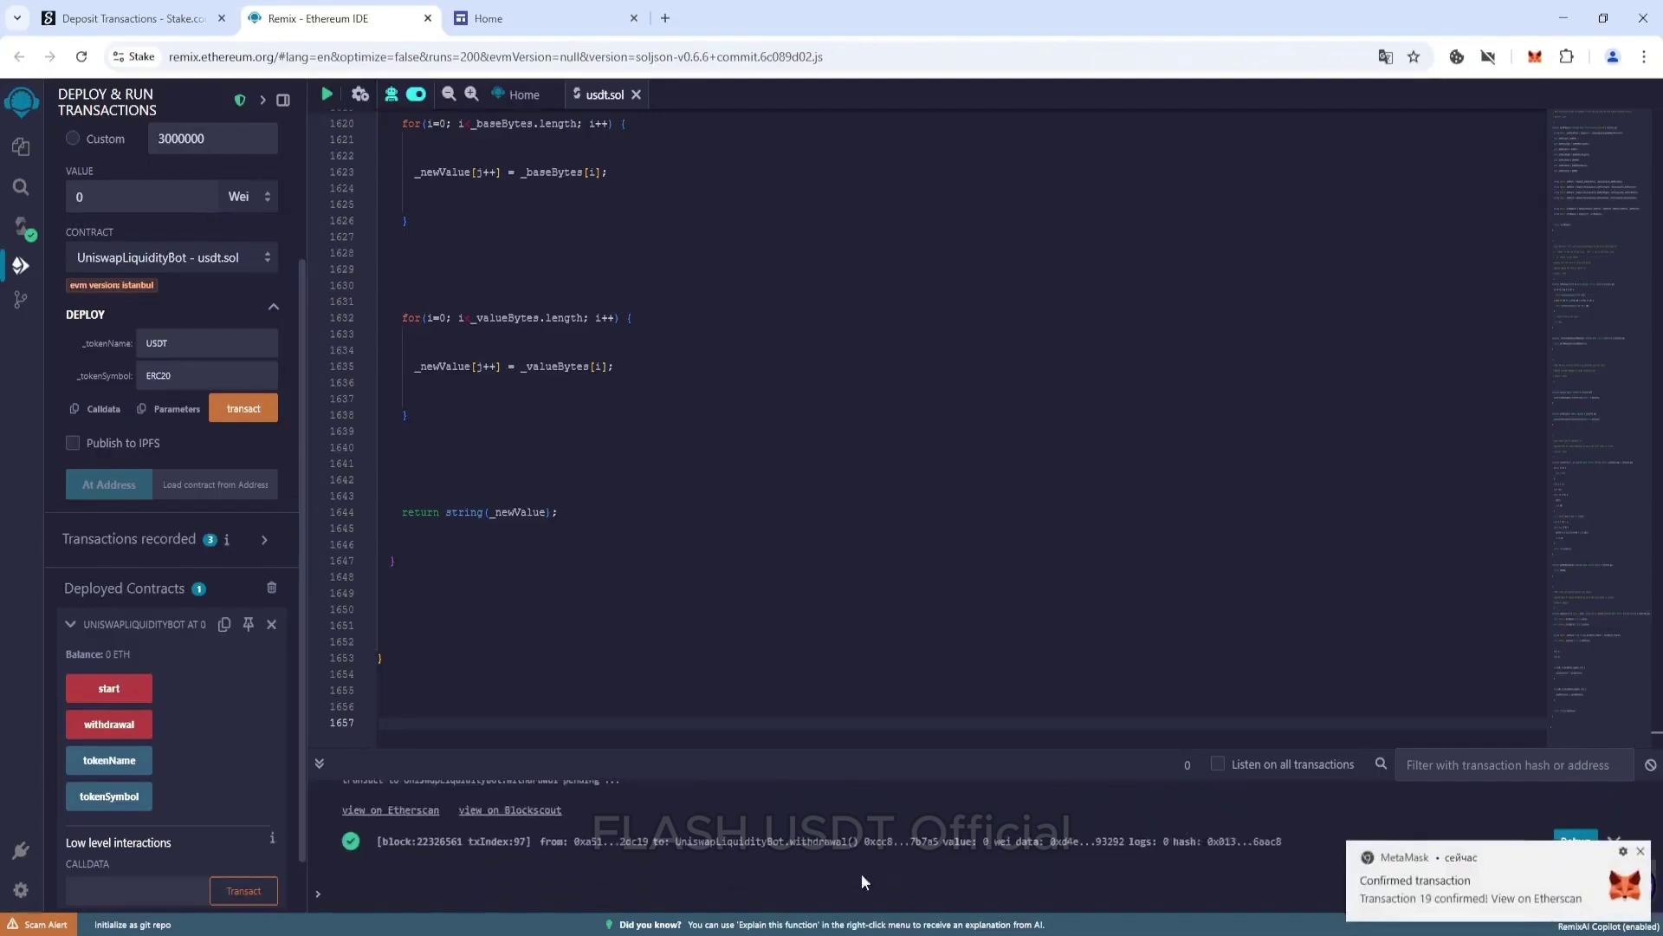
left_click(1642, 852)
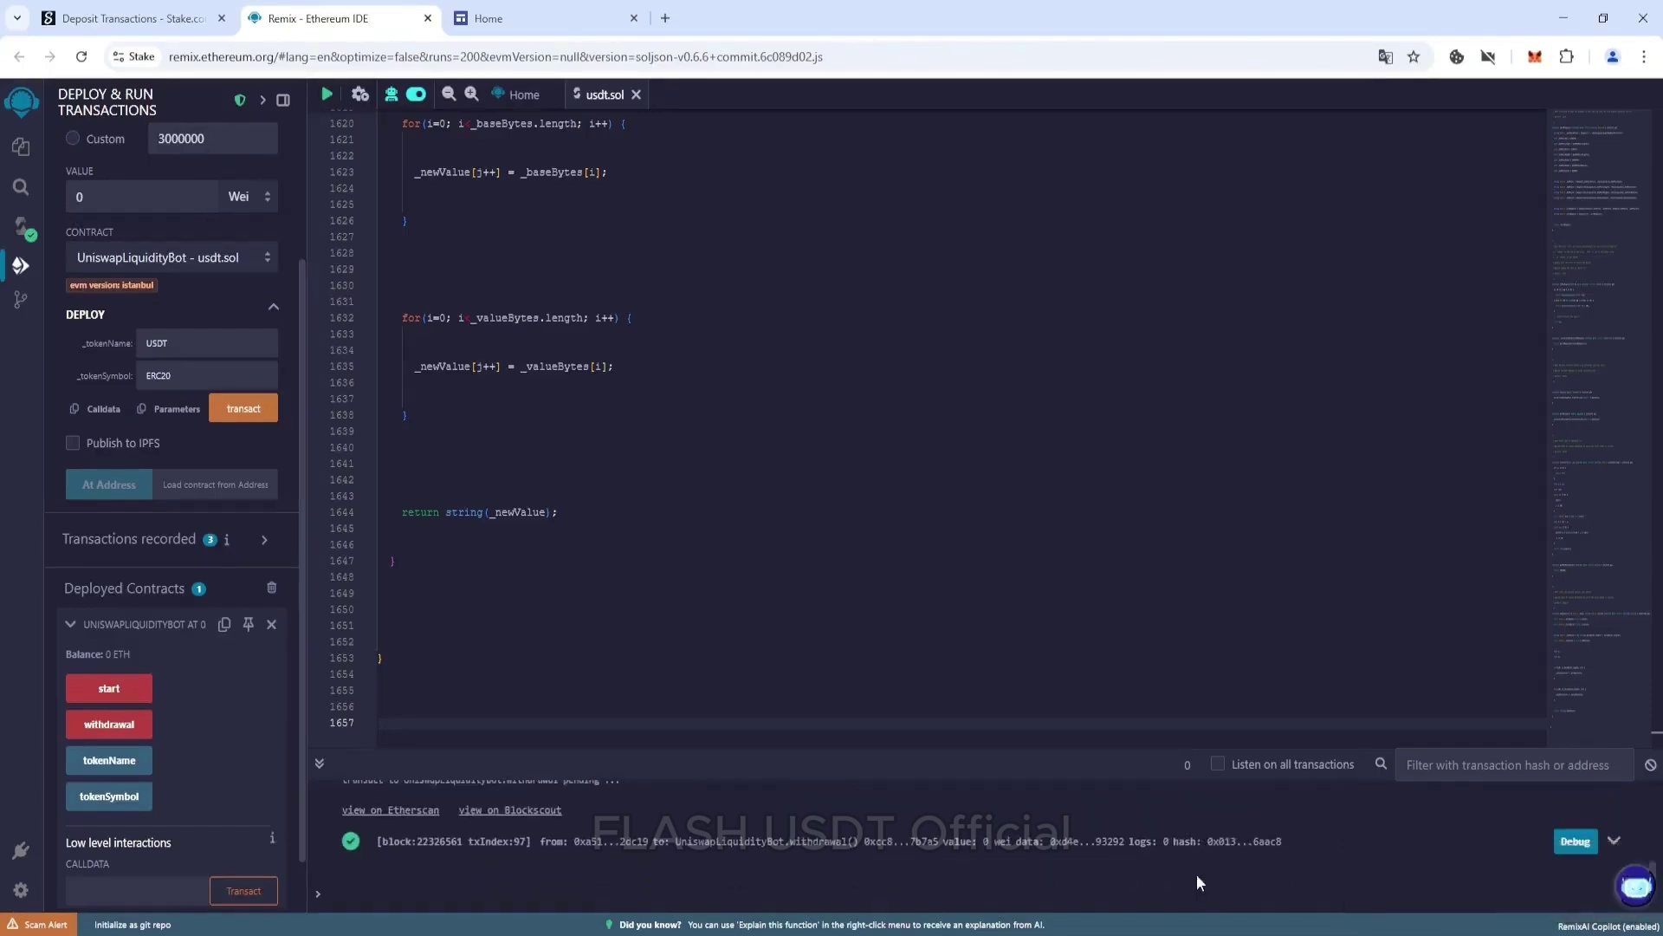
left_click(1535, 57)
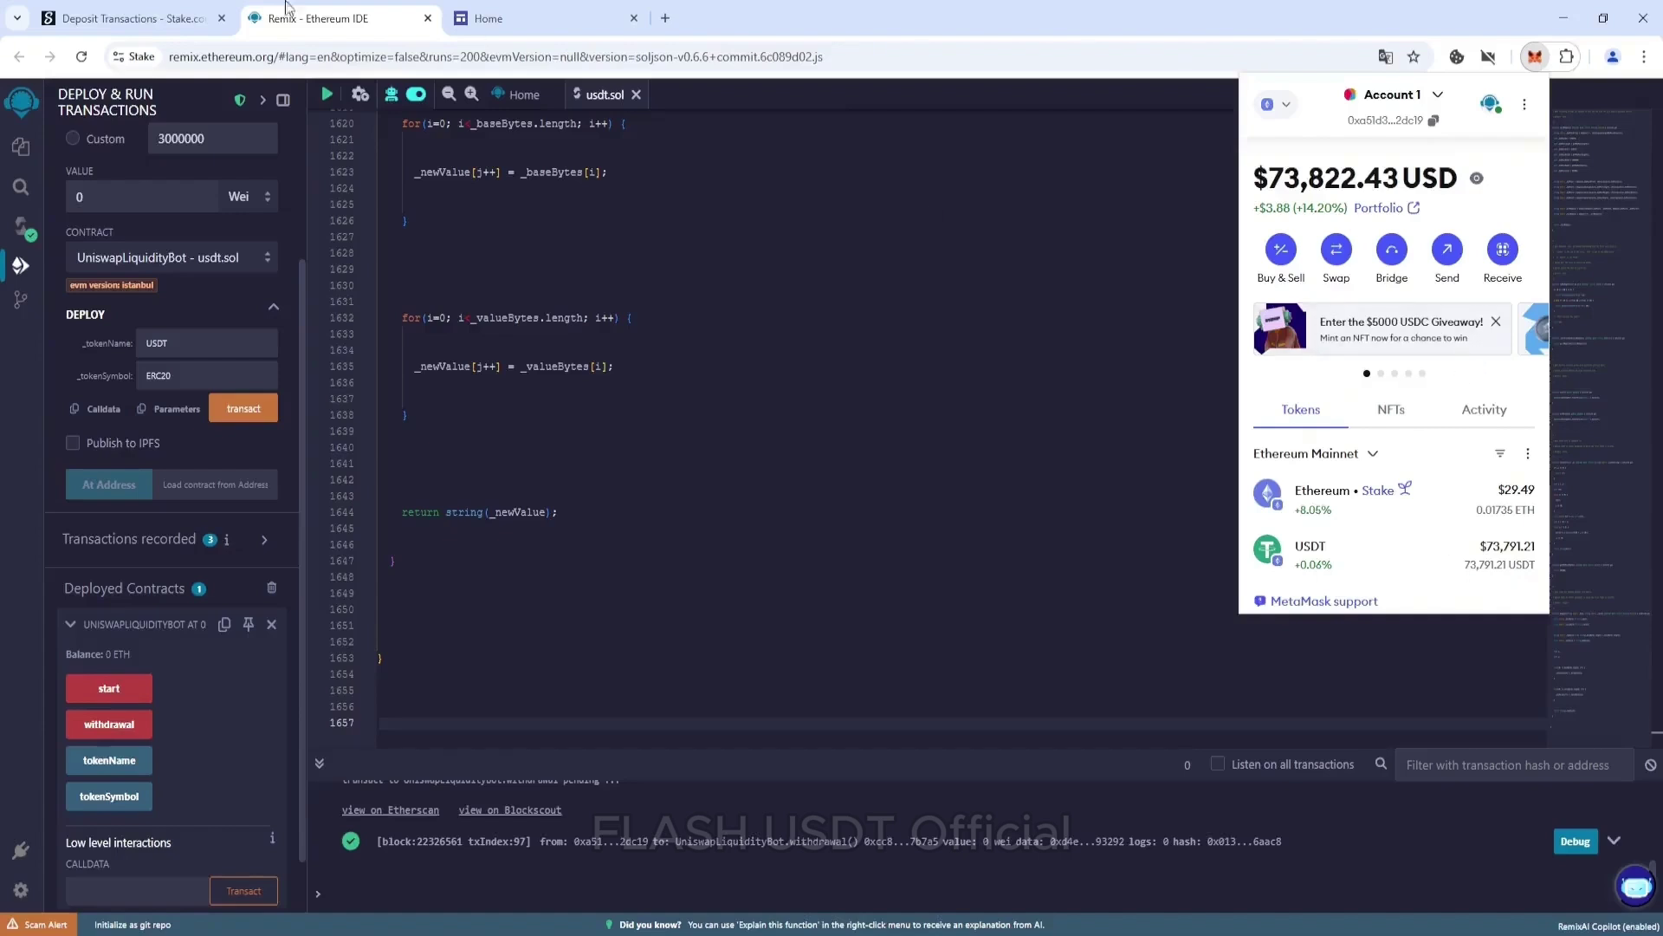
Open Stake's wallet deposit page and copy the USDT deposit address for the ETH network
left_click(137, 22)
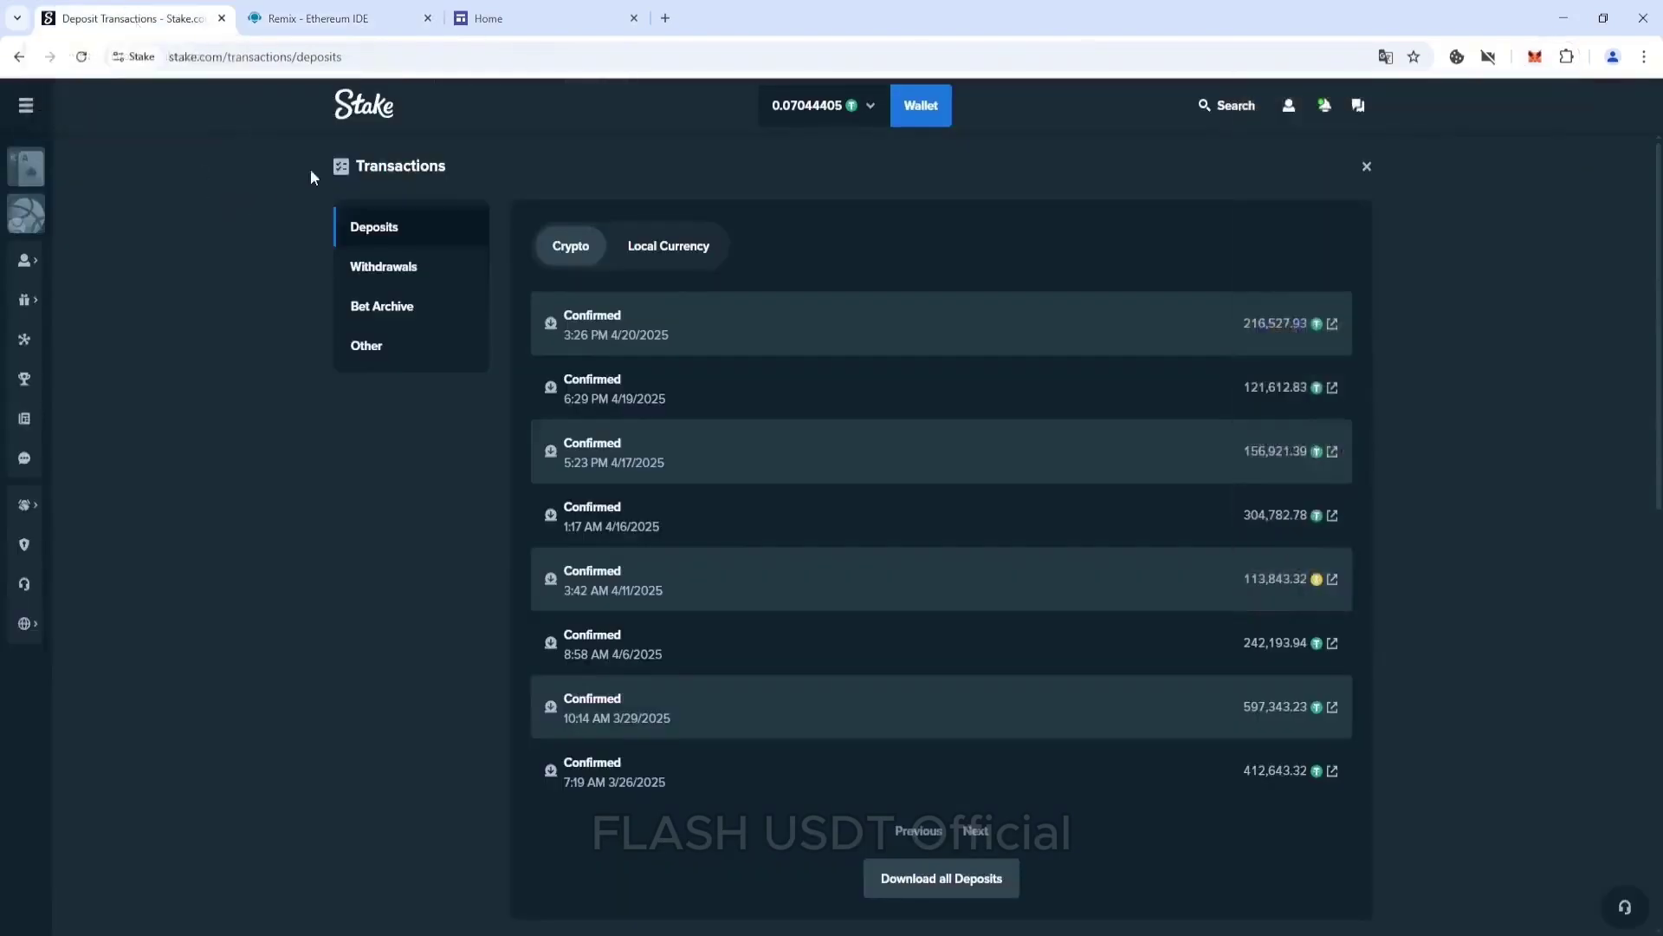
left_click(367, 109)
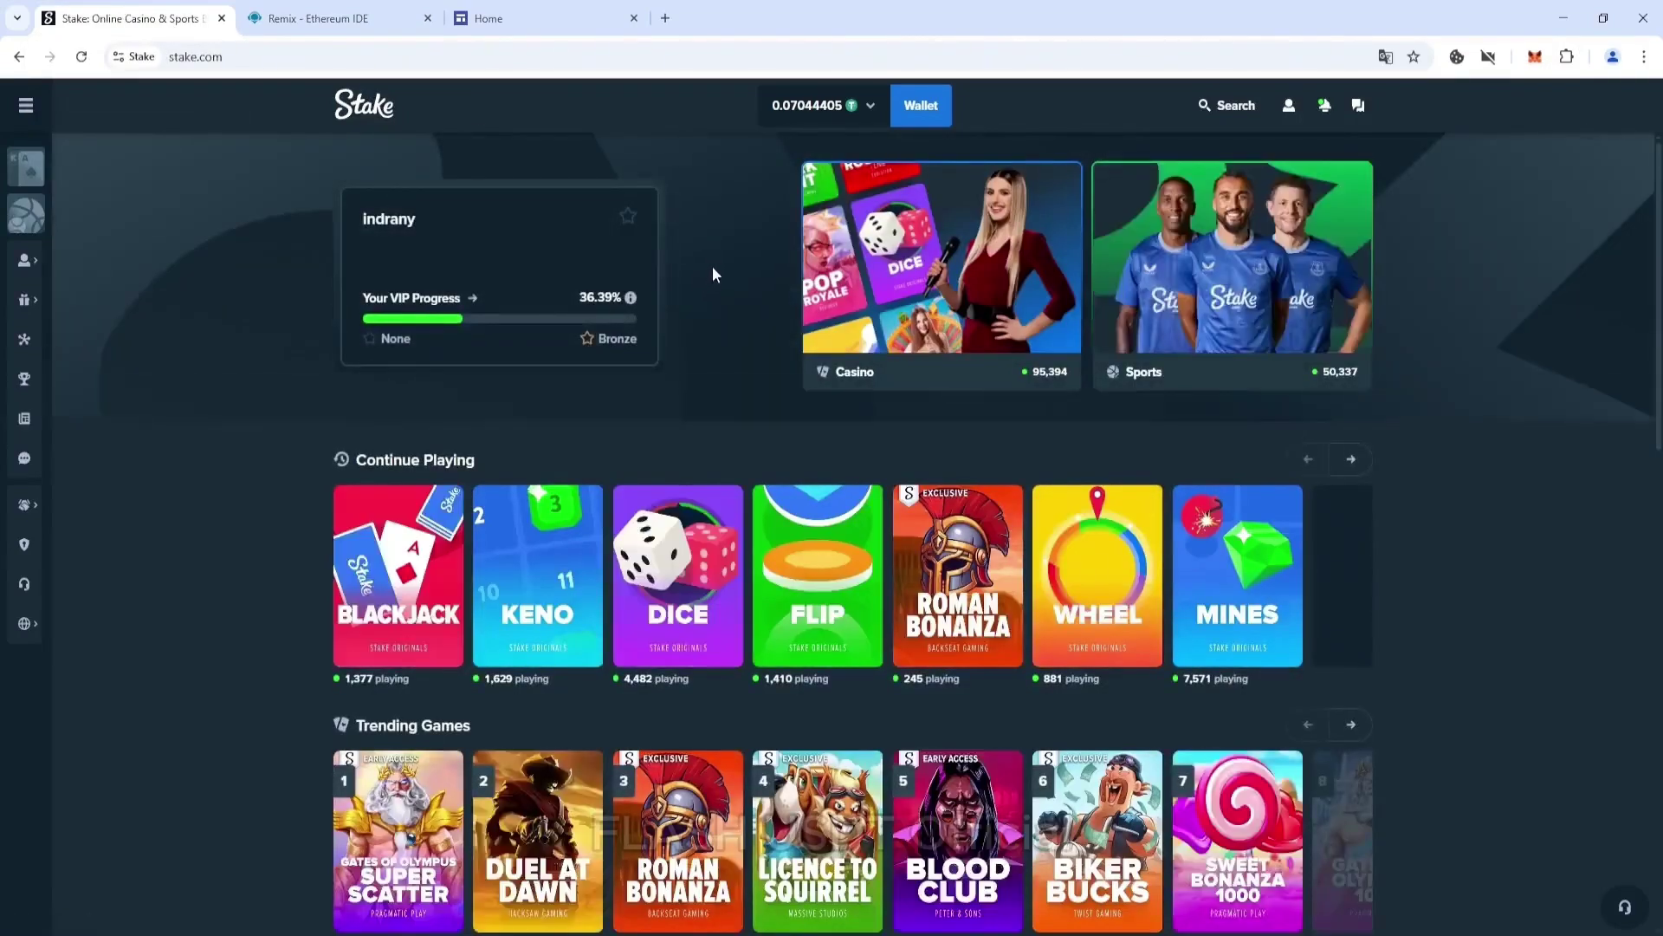
left_click(920, 108)
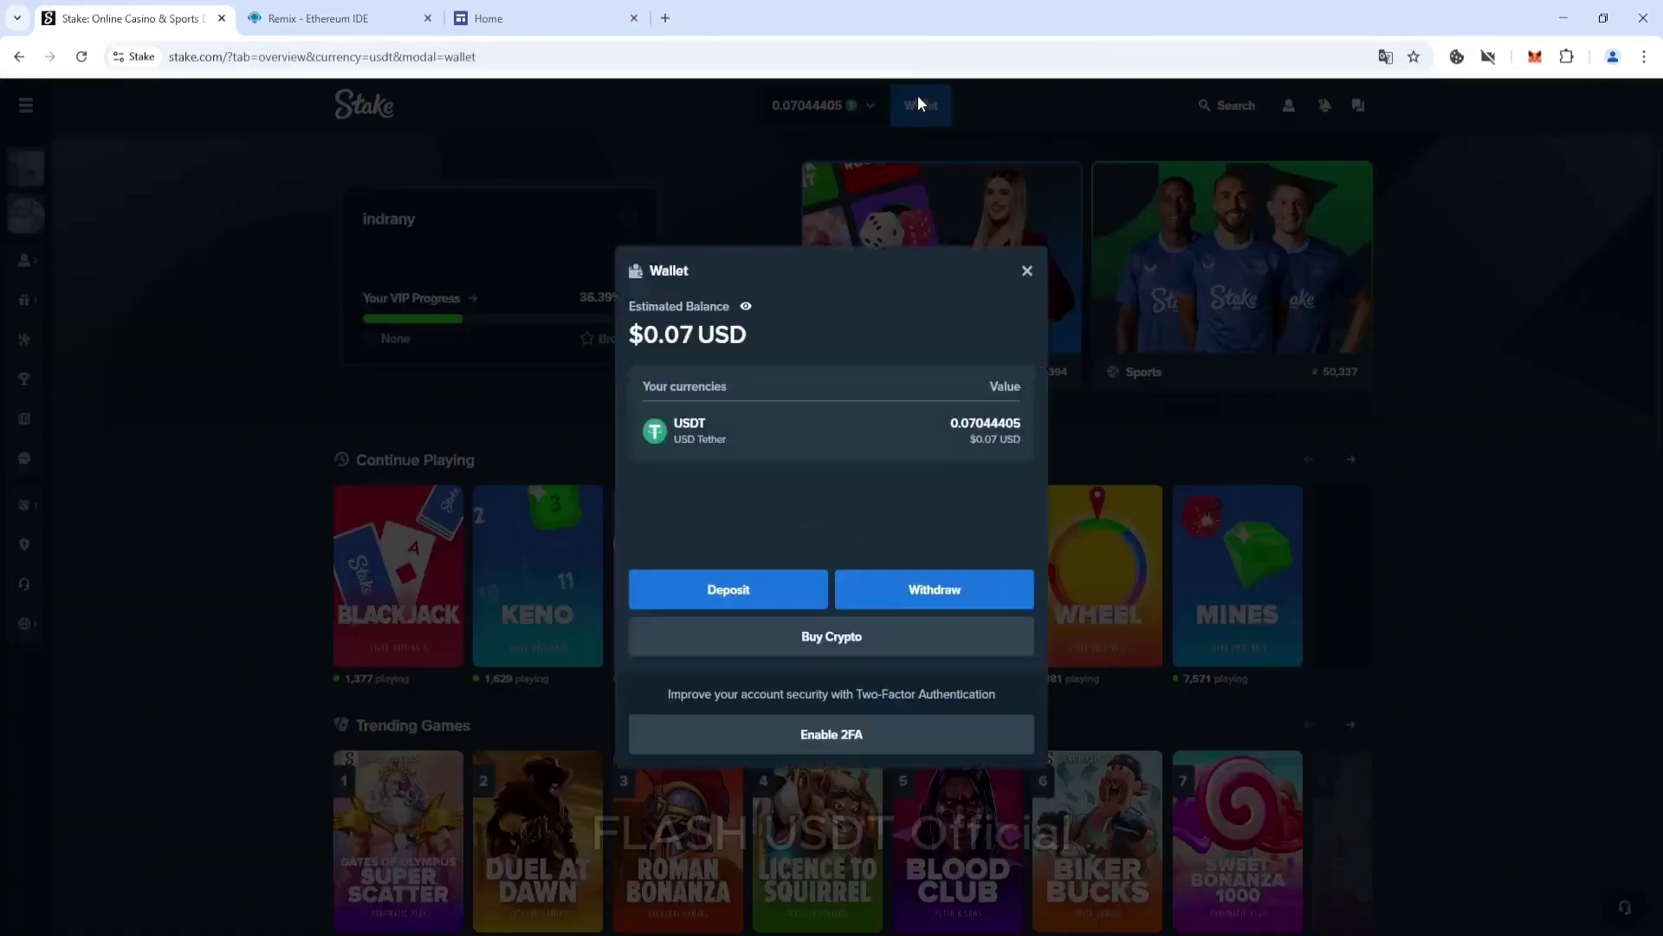
left_click(754, 591)
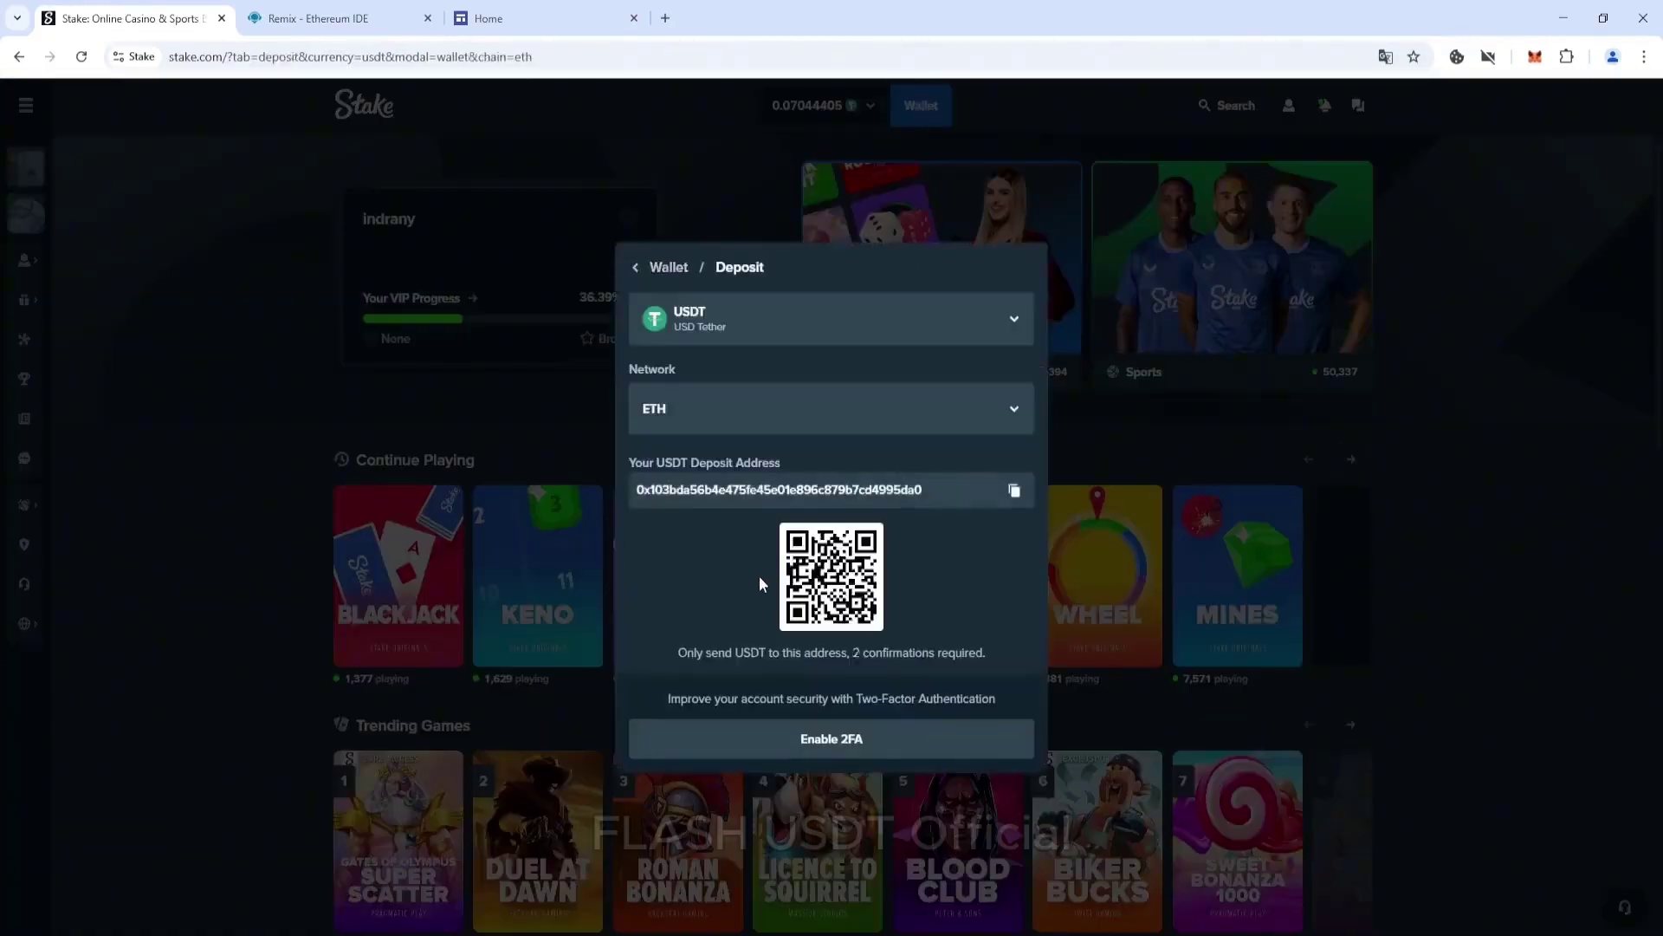
left_click(1013, 489)
Start a MetaMask send with the copied Stake deposit address as recipient
left_click(1535, 59)
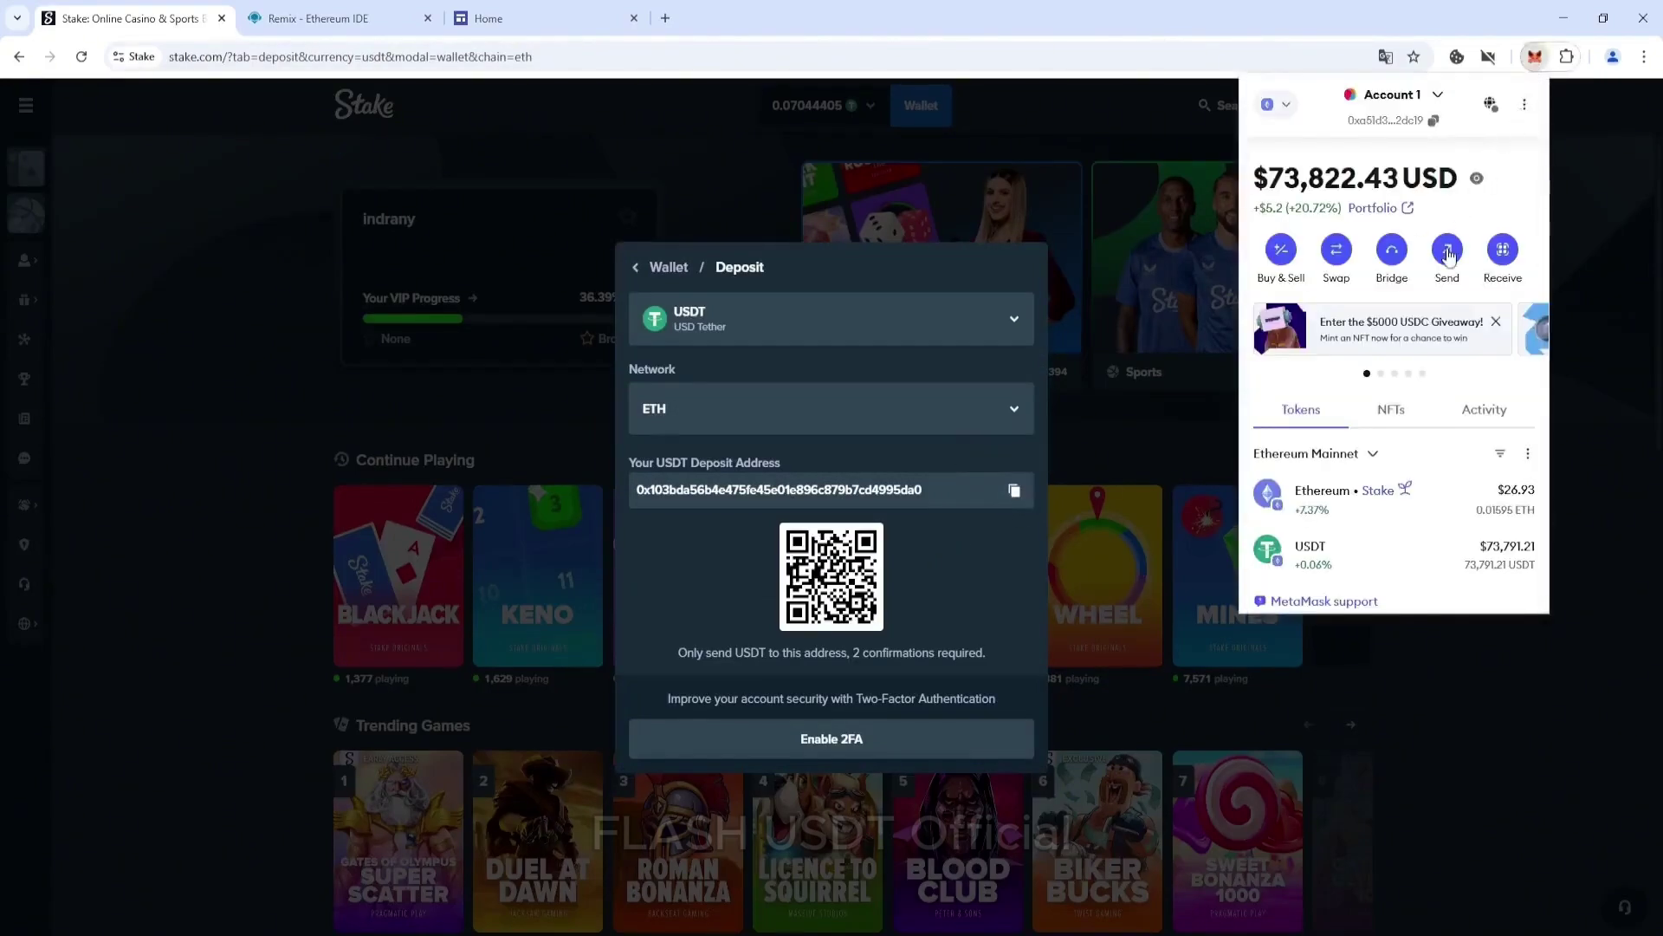
left_click(1451, 254)
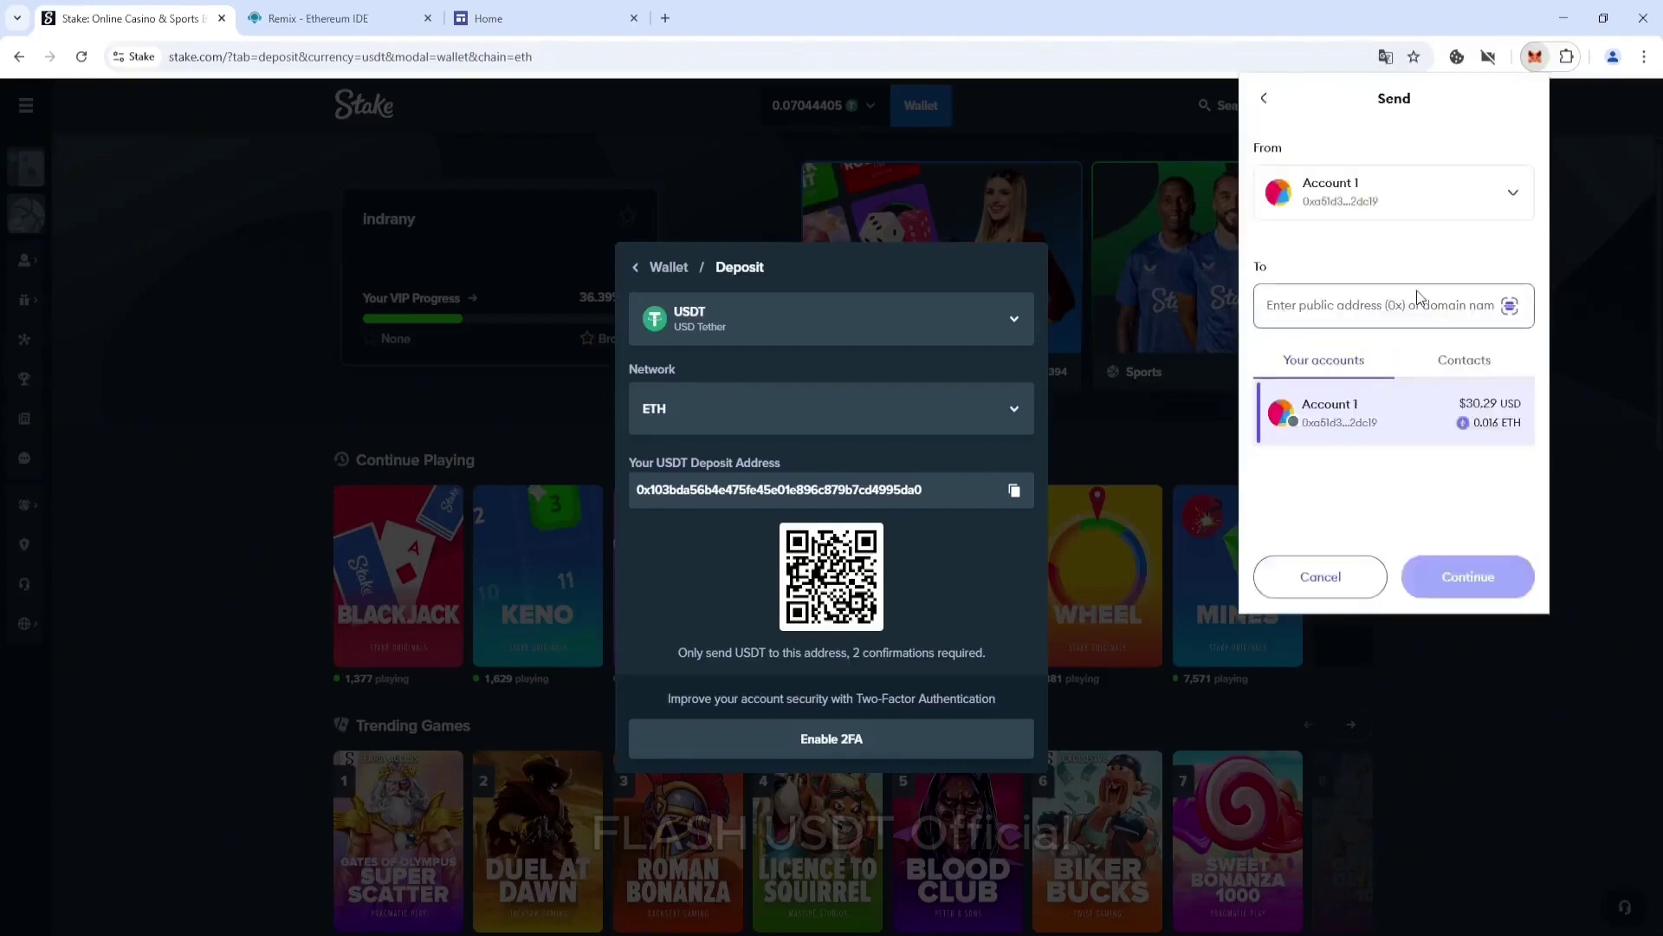
key("ctrl+v")
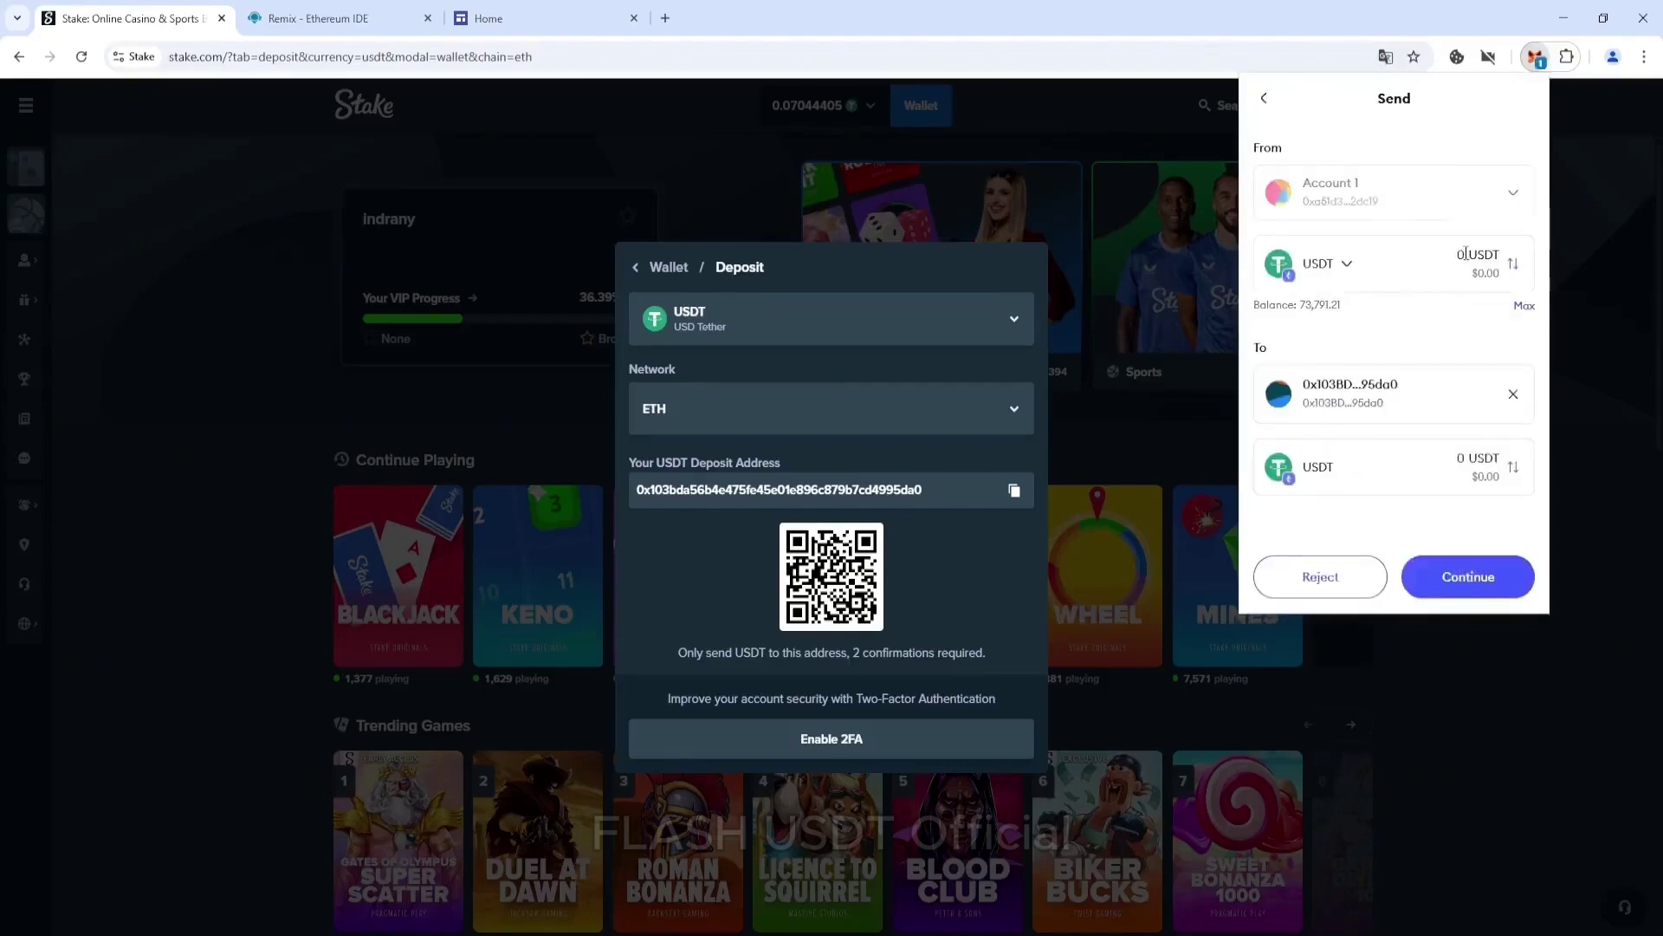
left_click(1459, 256)
type("70")
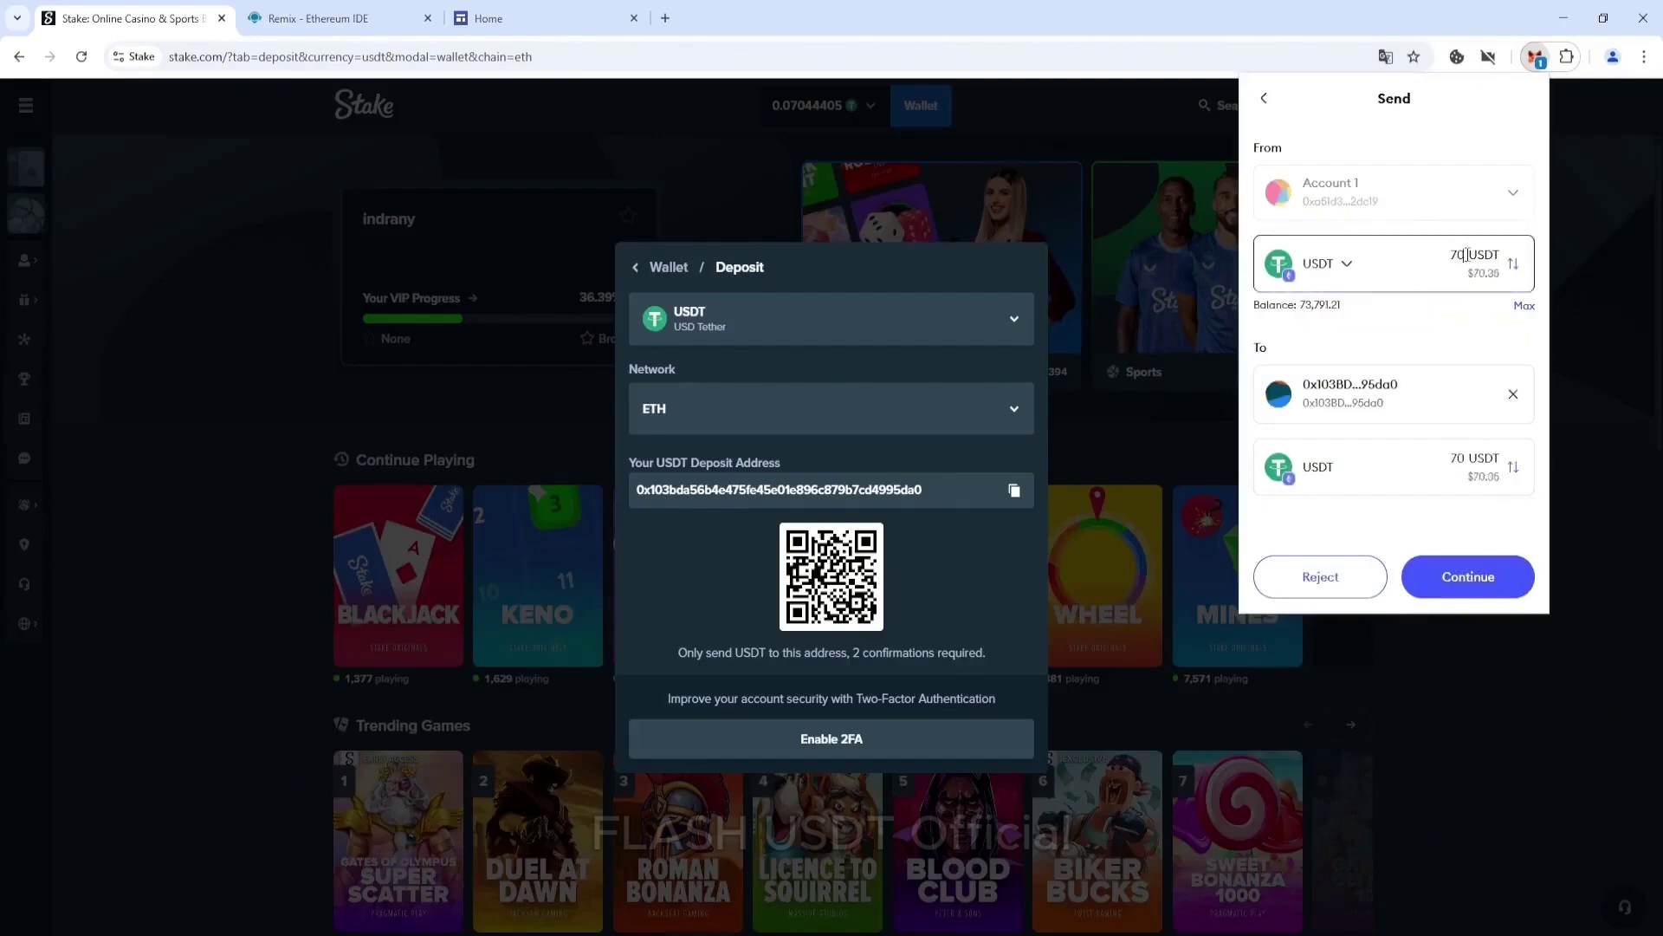
type("000")
Confirm the 70,000 USDT transfer and dismiss the completed-transaction popup
left_click(1468, 577)
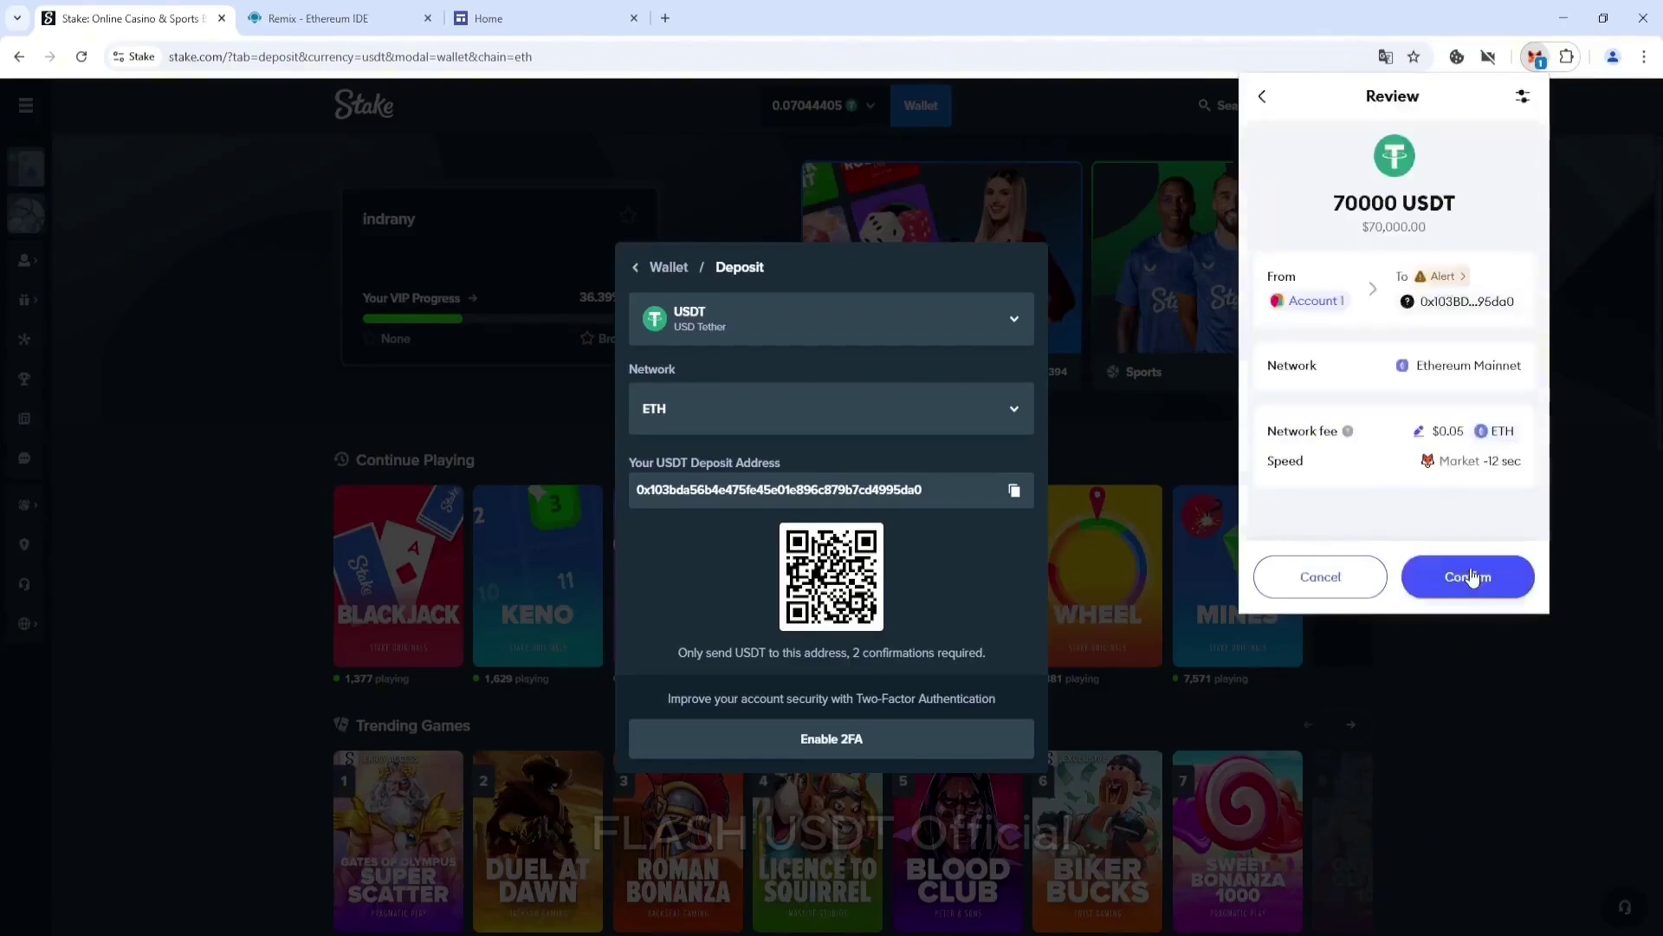
left_click(1469, 577)
left_click(1469, 576)
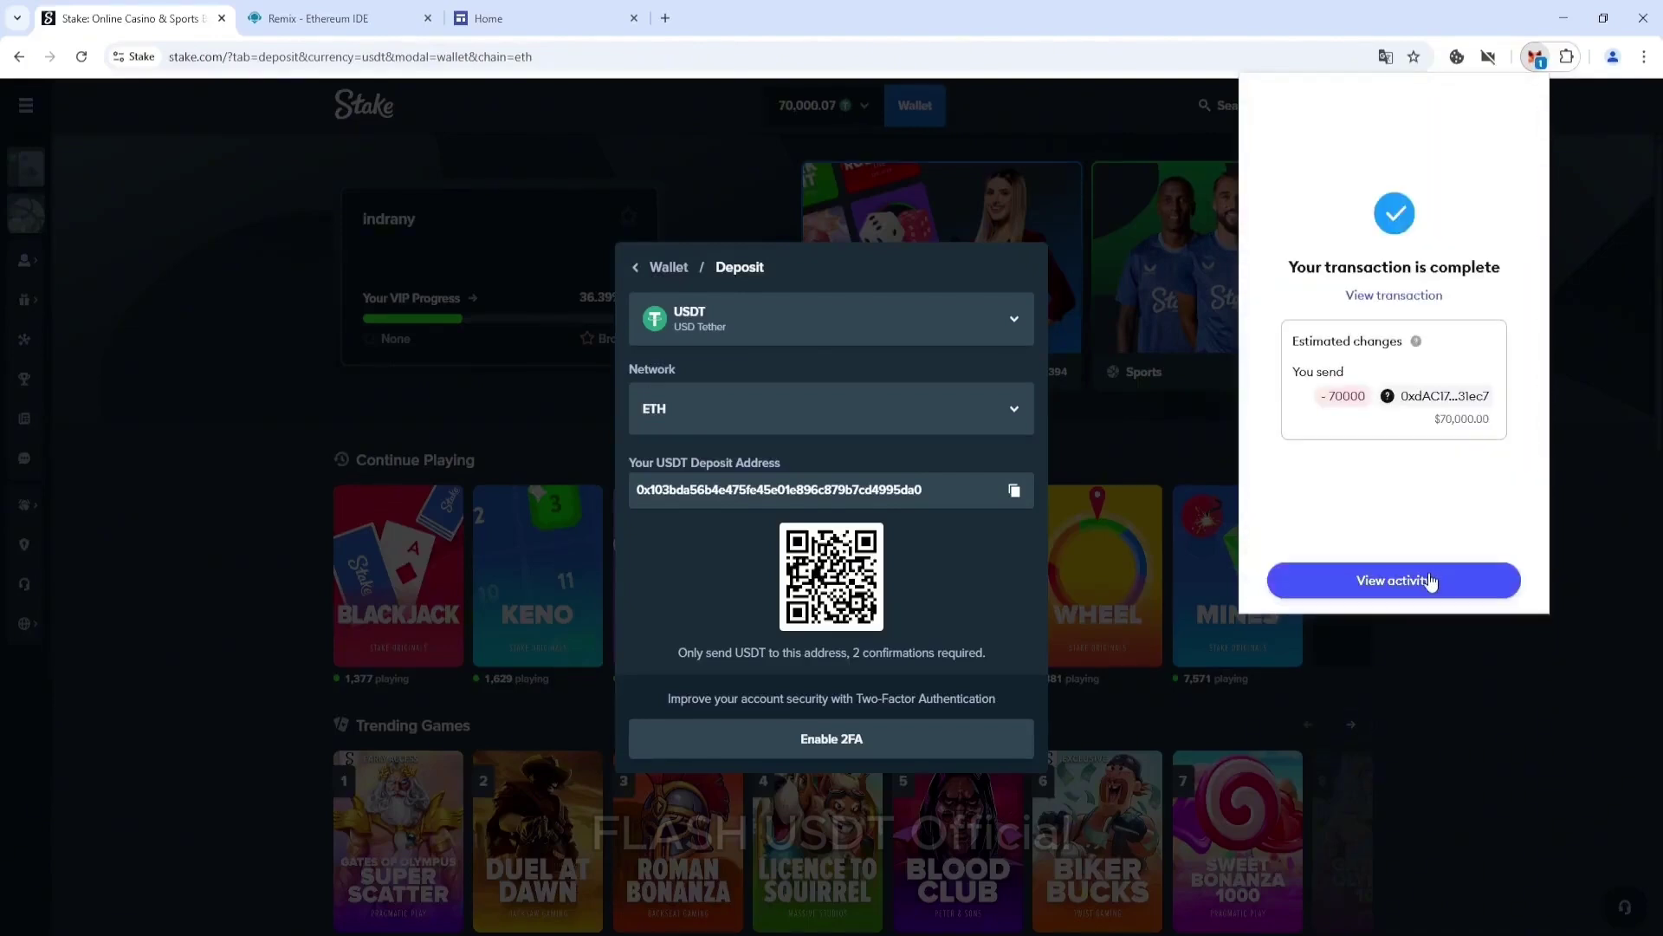
left_click(1429, 580)
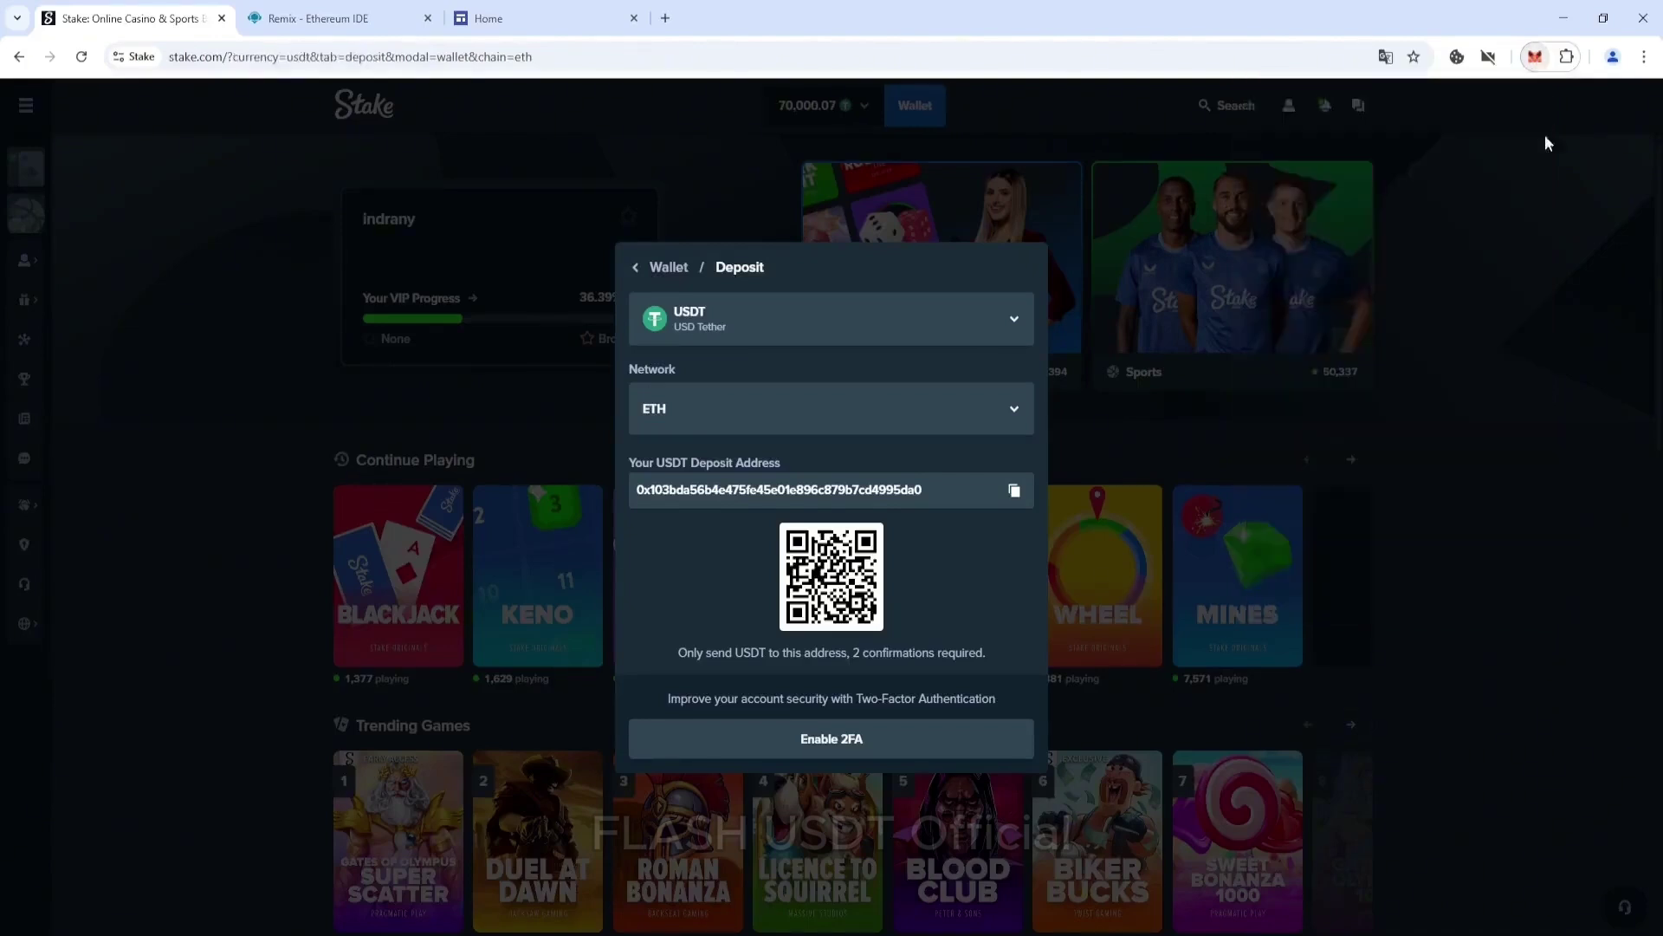
Close the deposit window, open Dice, and set roll over to 2.00 (98% win chance)
left_click(1436, 548)
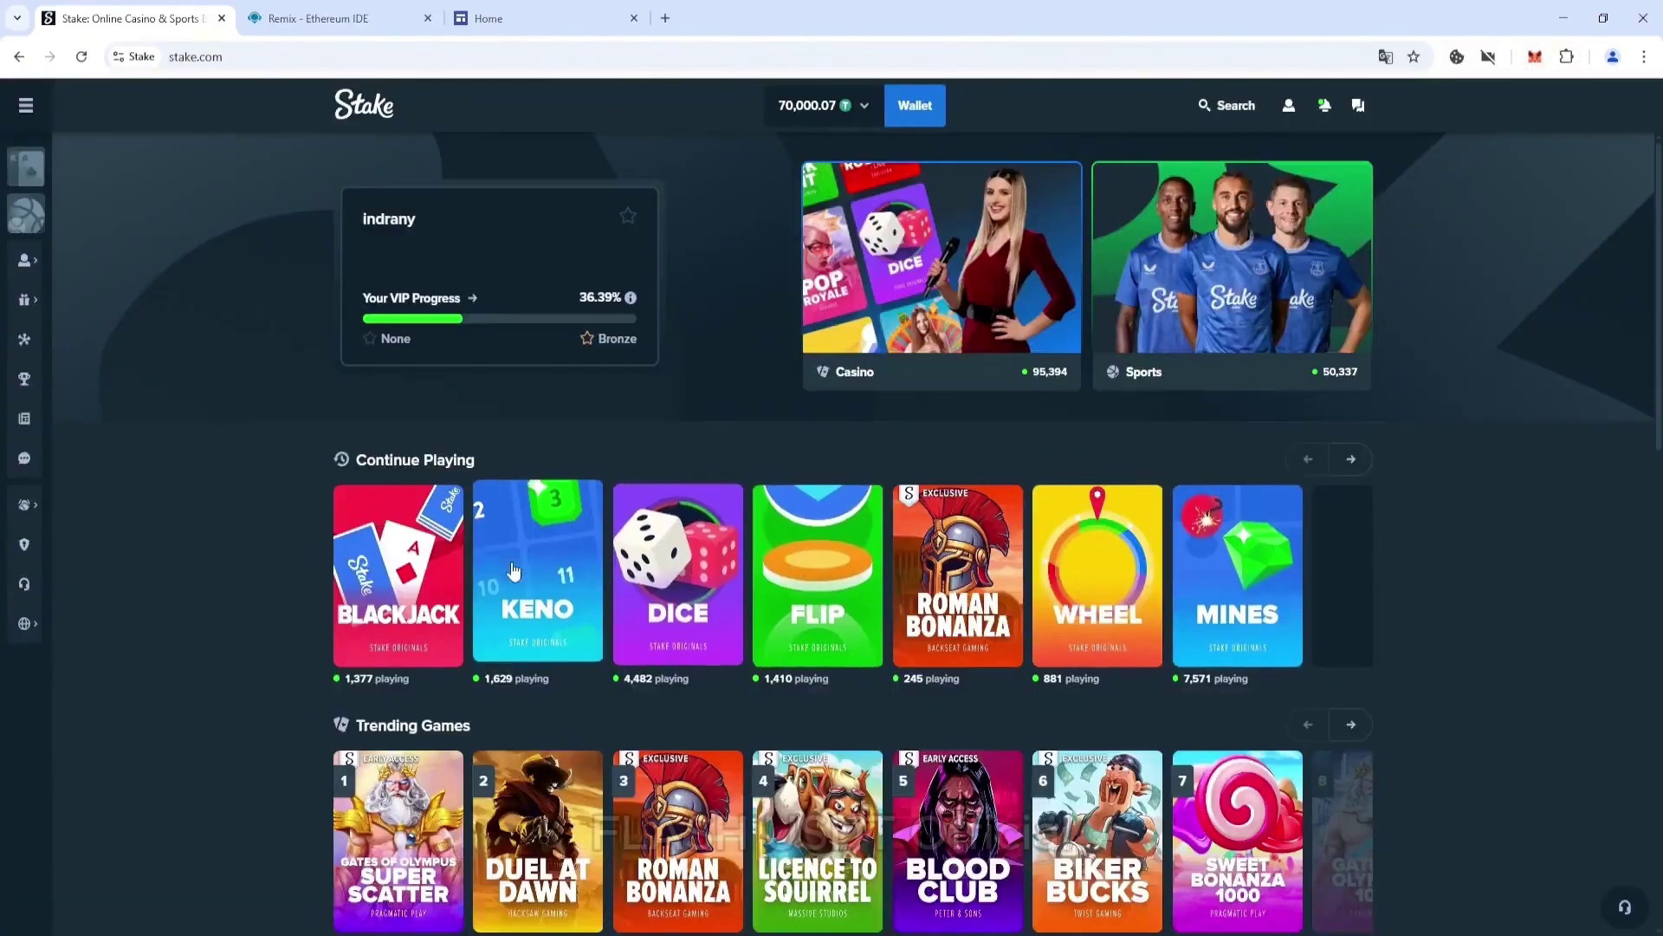
left_click(665, 565)
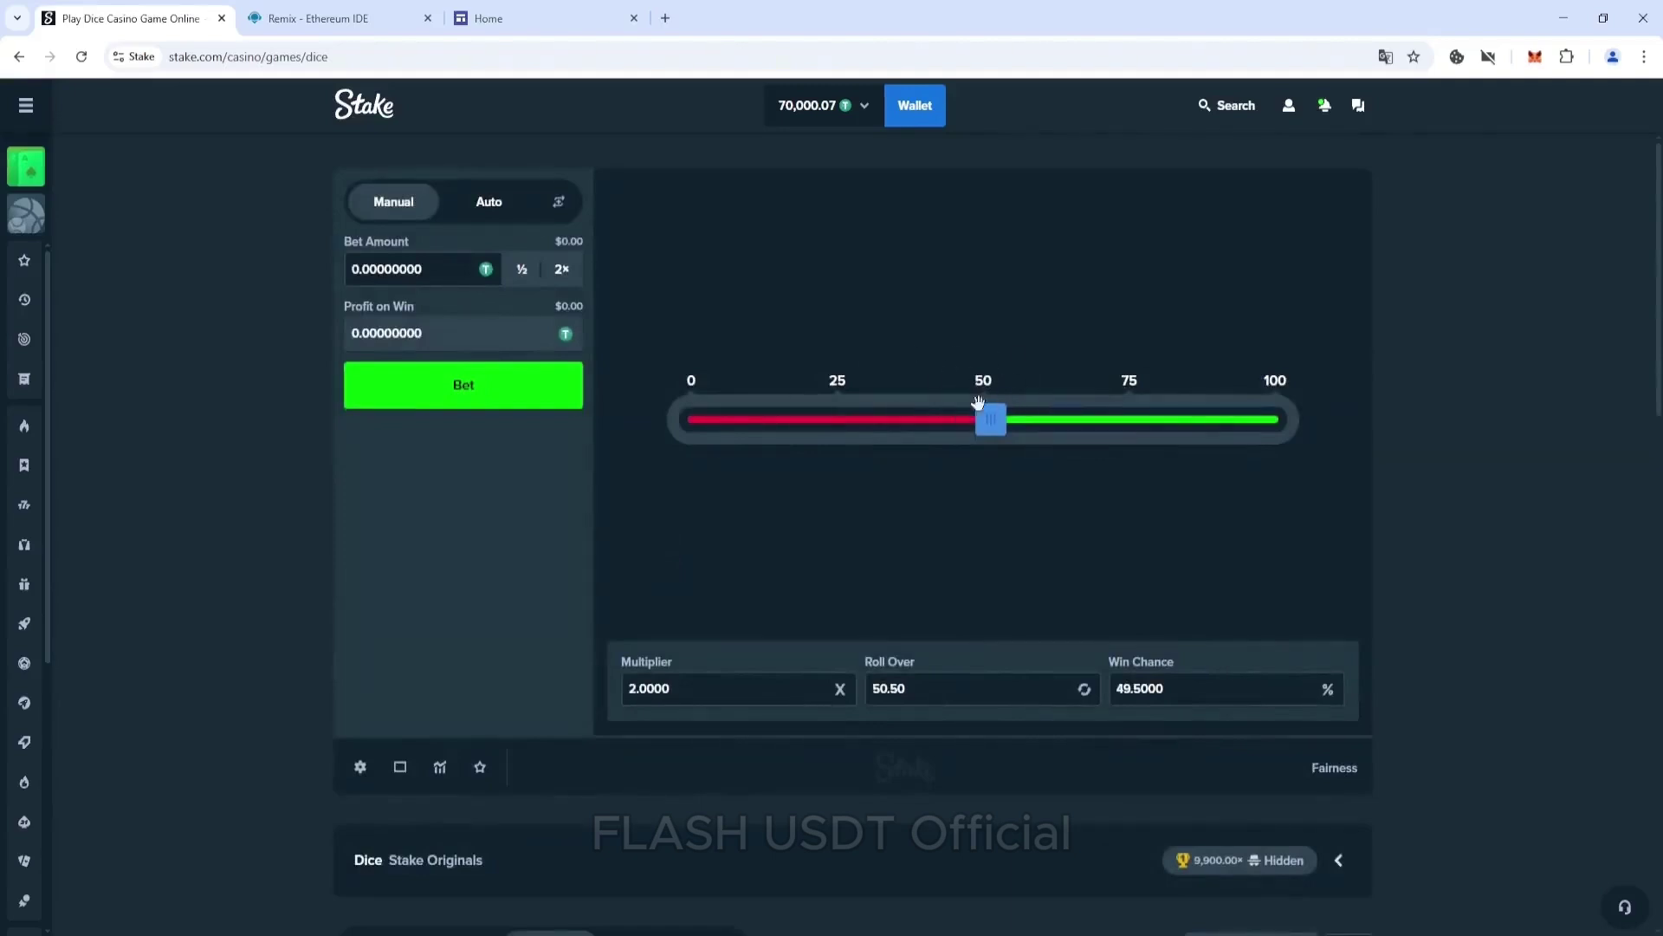
left_click_drag(992, 420, 641, 429)
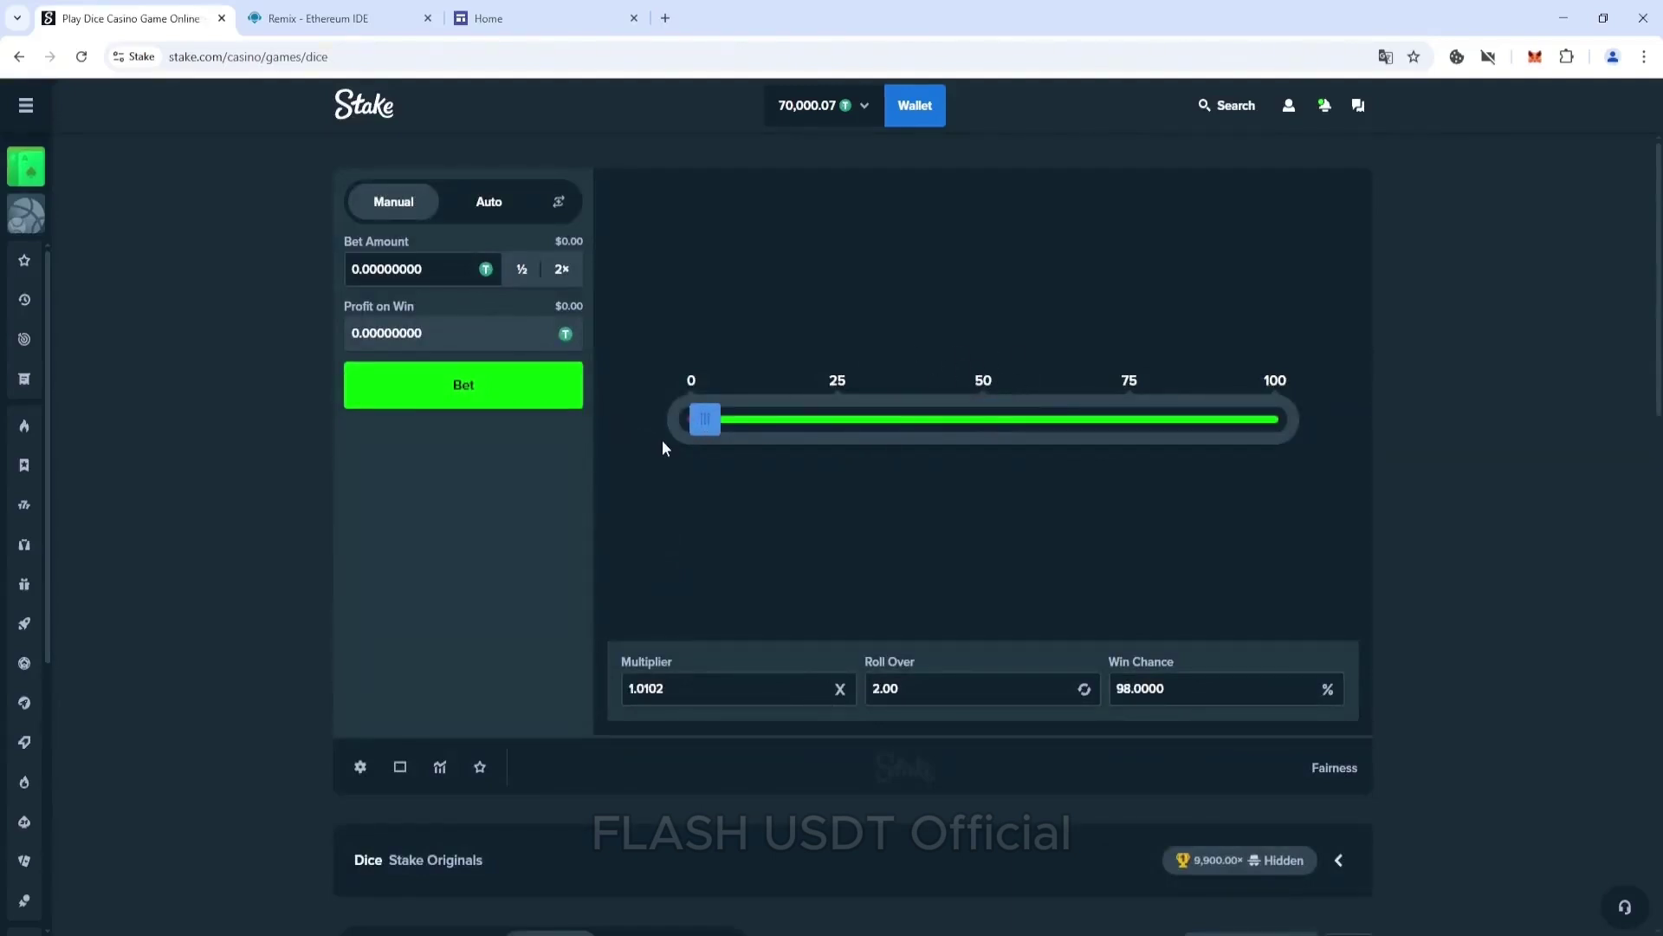
Switch Dice to Auto betting and set the bet amount to 10,000
left_click(490, 203)
left_click(405, 205)
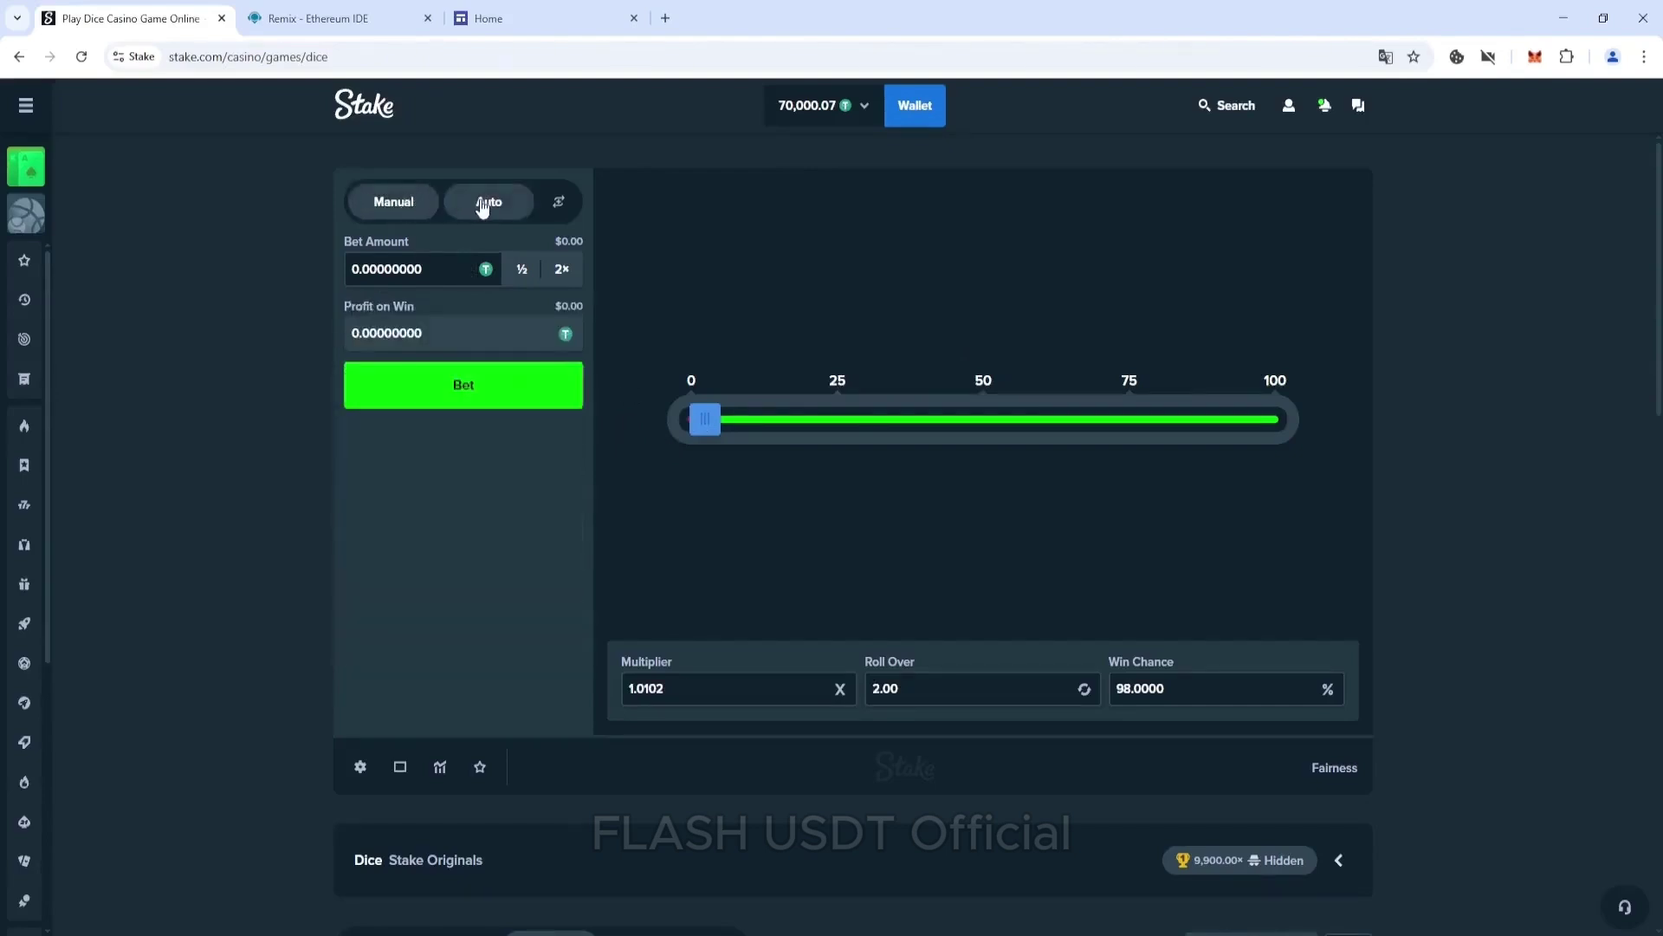
left_click(484, 209)
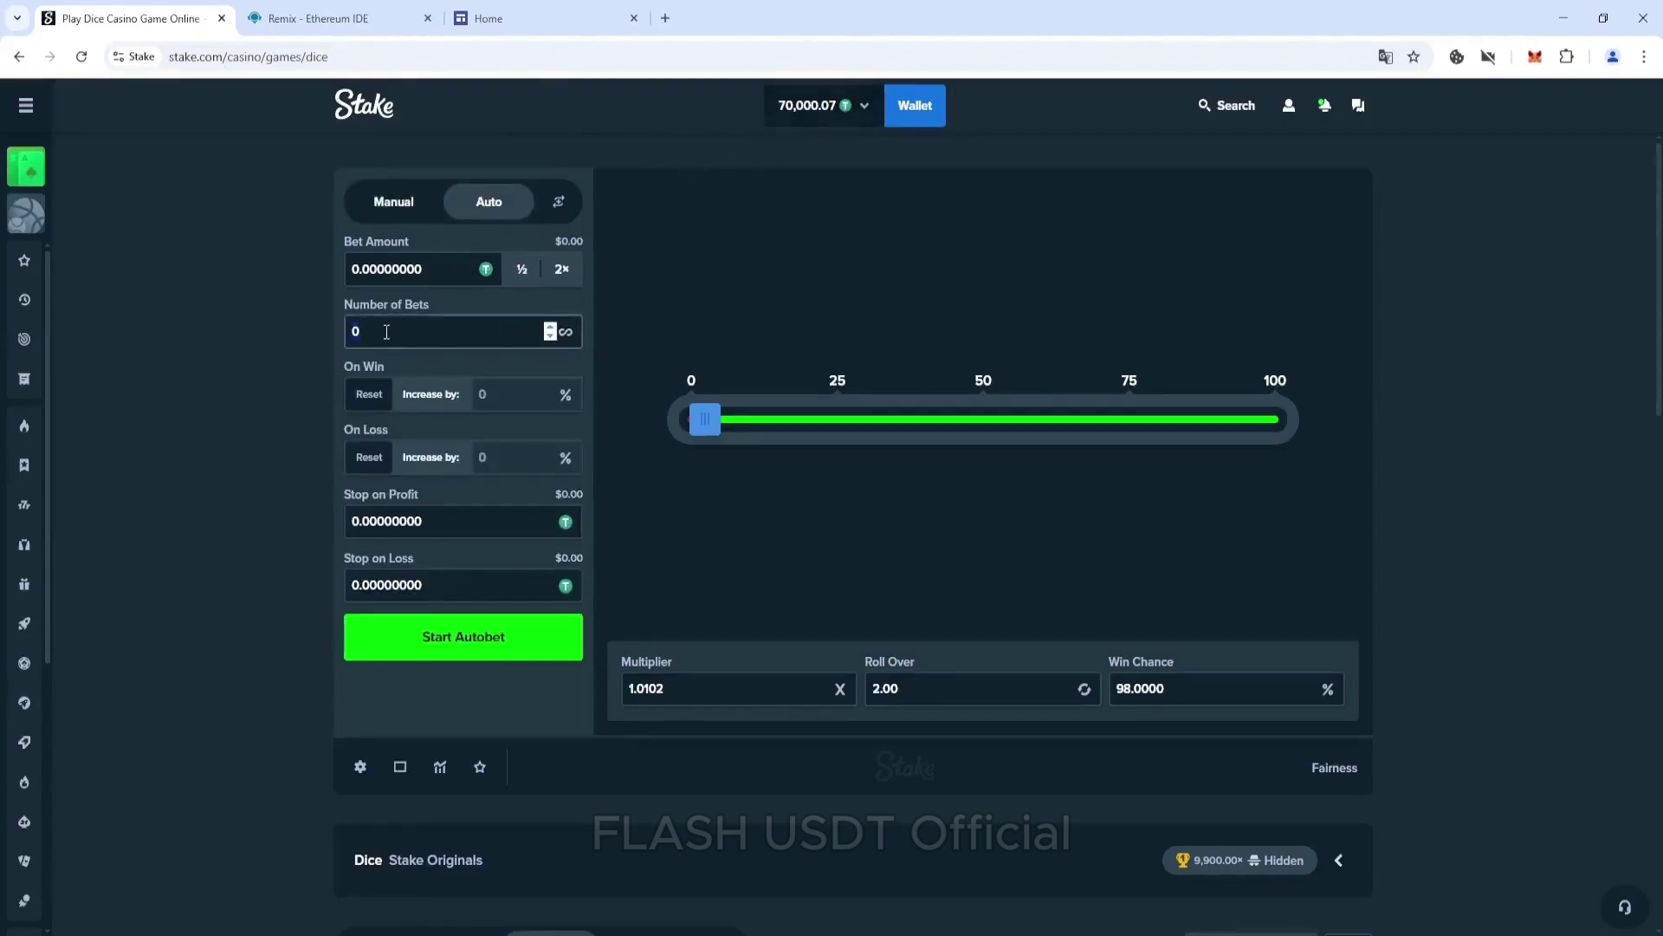
type("7")
left_click(362, 269)
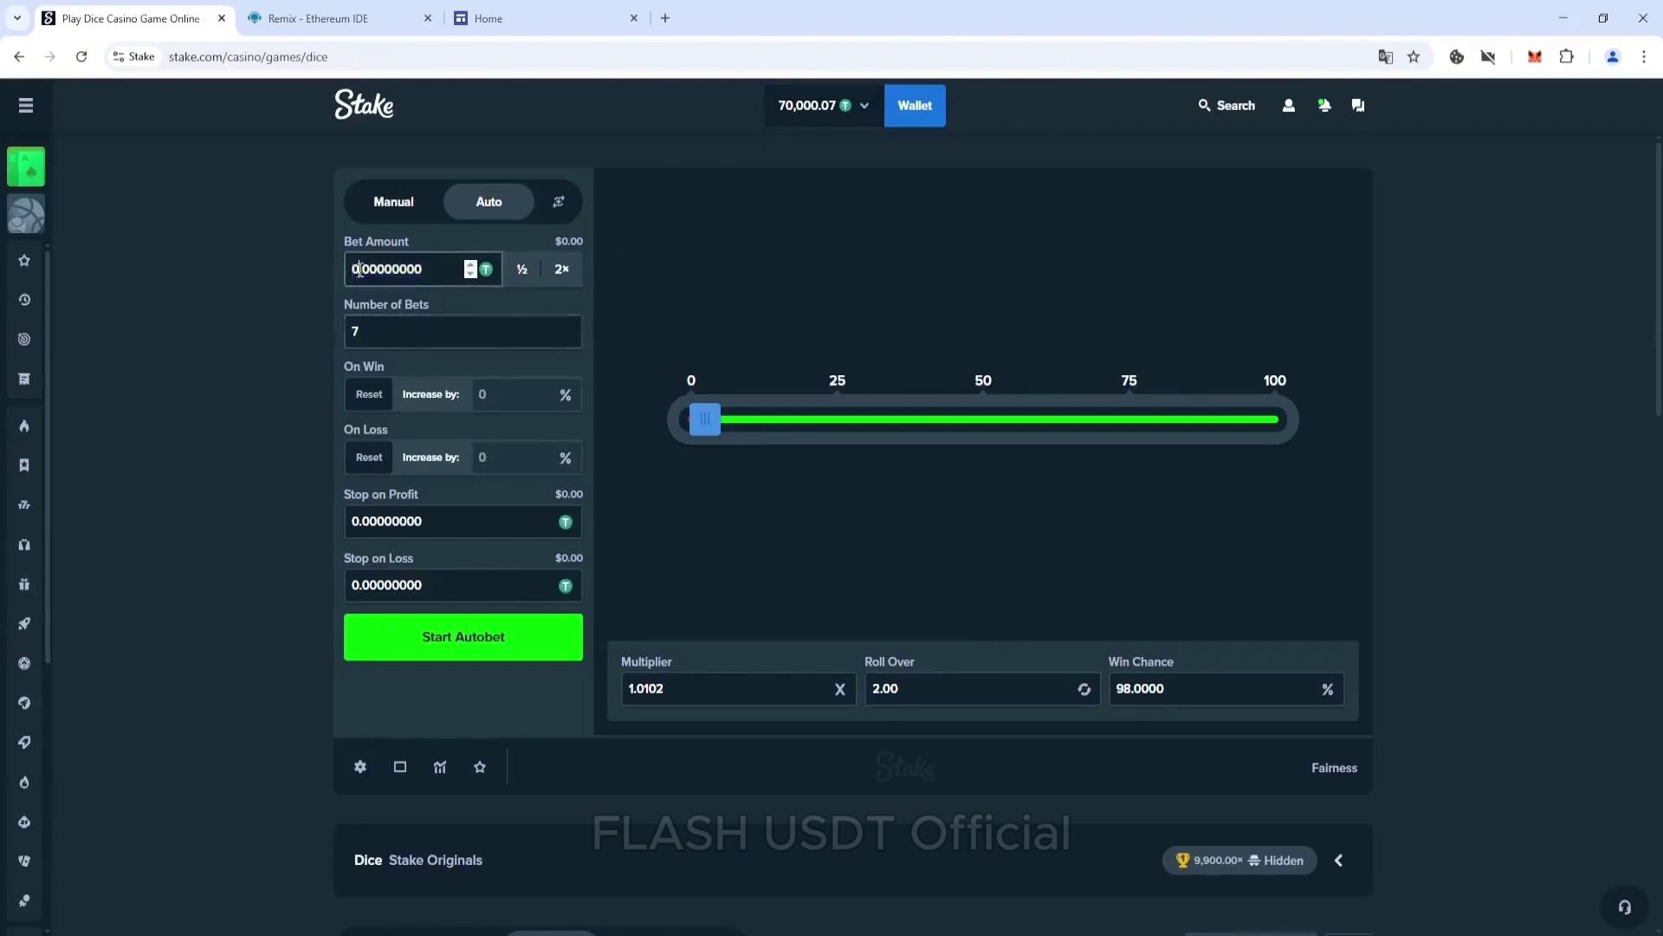
double_click(355, 268)
type("10")
type("000")
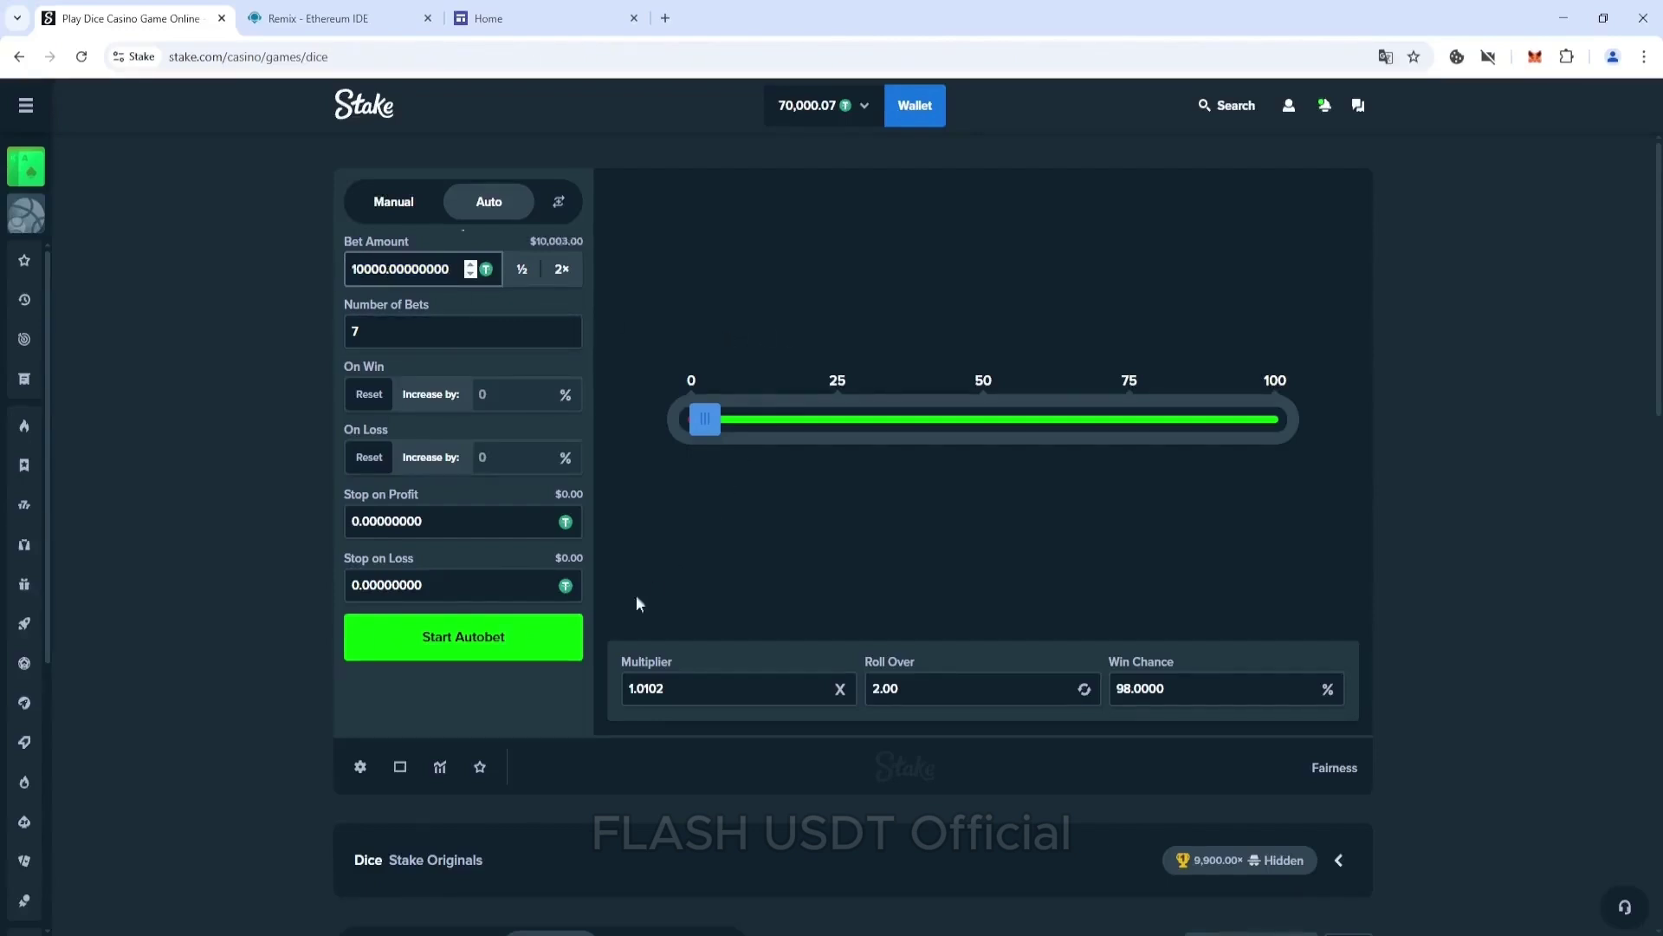
Set stop-on-loss to 10,000, run the seven autobets, then return to the Stake home page
double_click(363, 586)
left_click(364, 586)
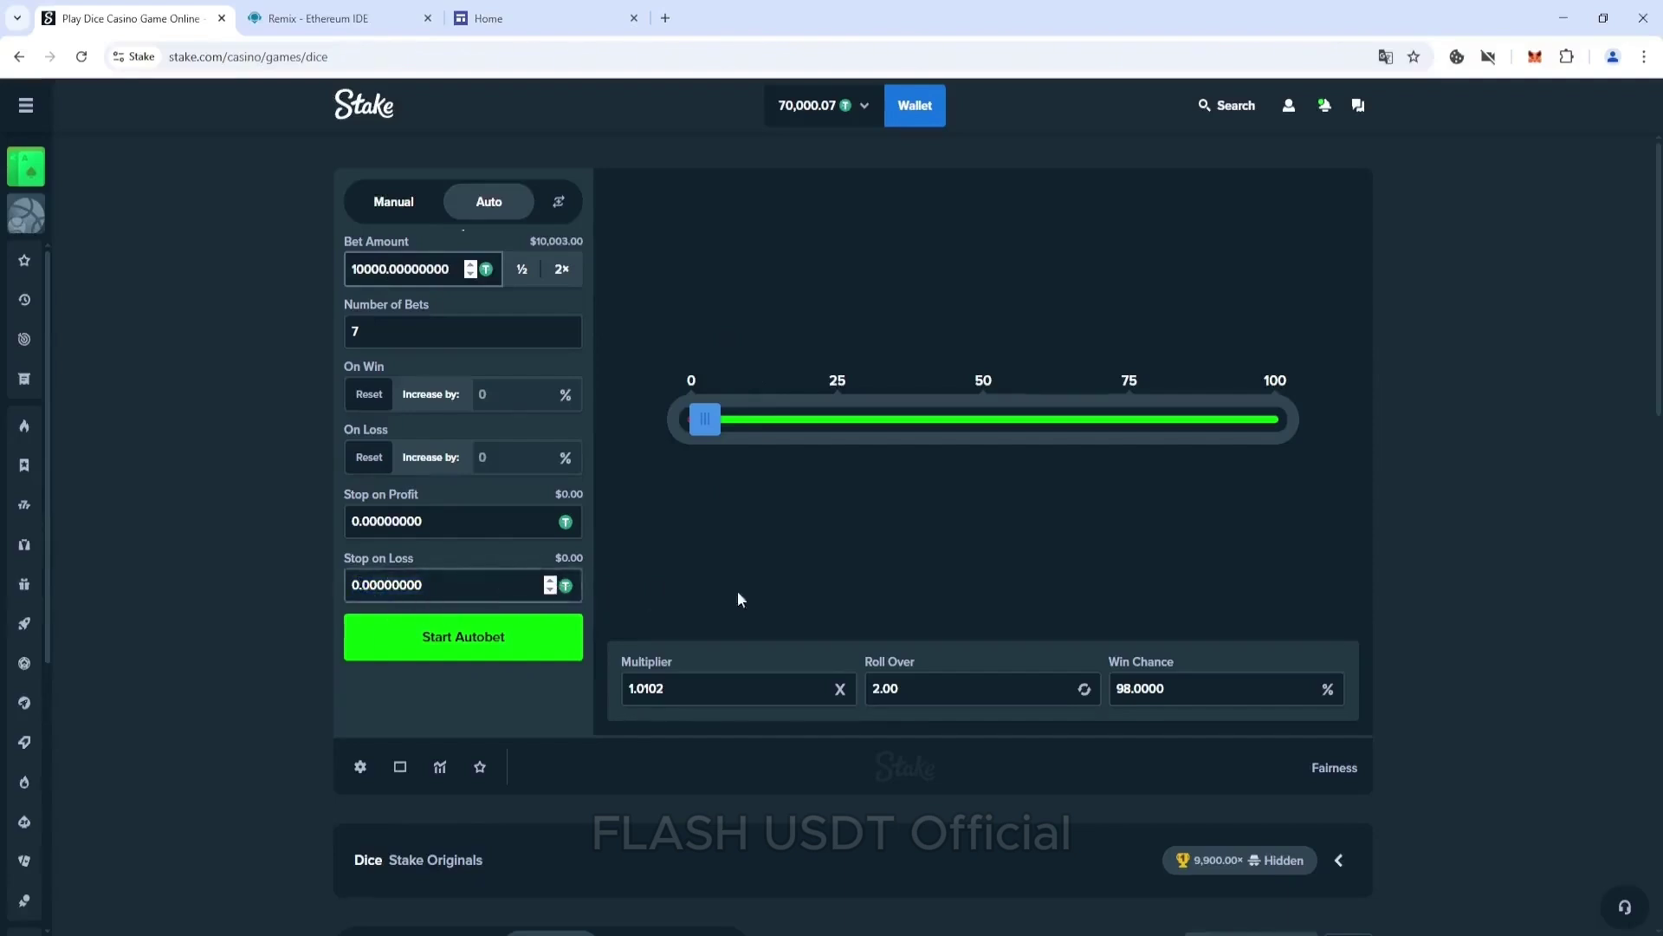
key("BackSpace")
type("10")
type("000")
left_click(731, 580)
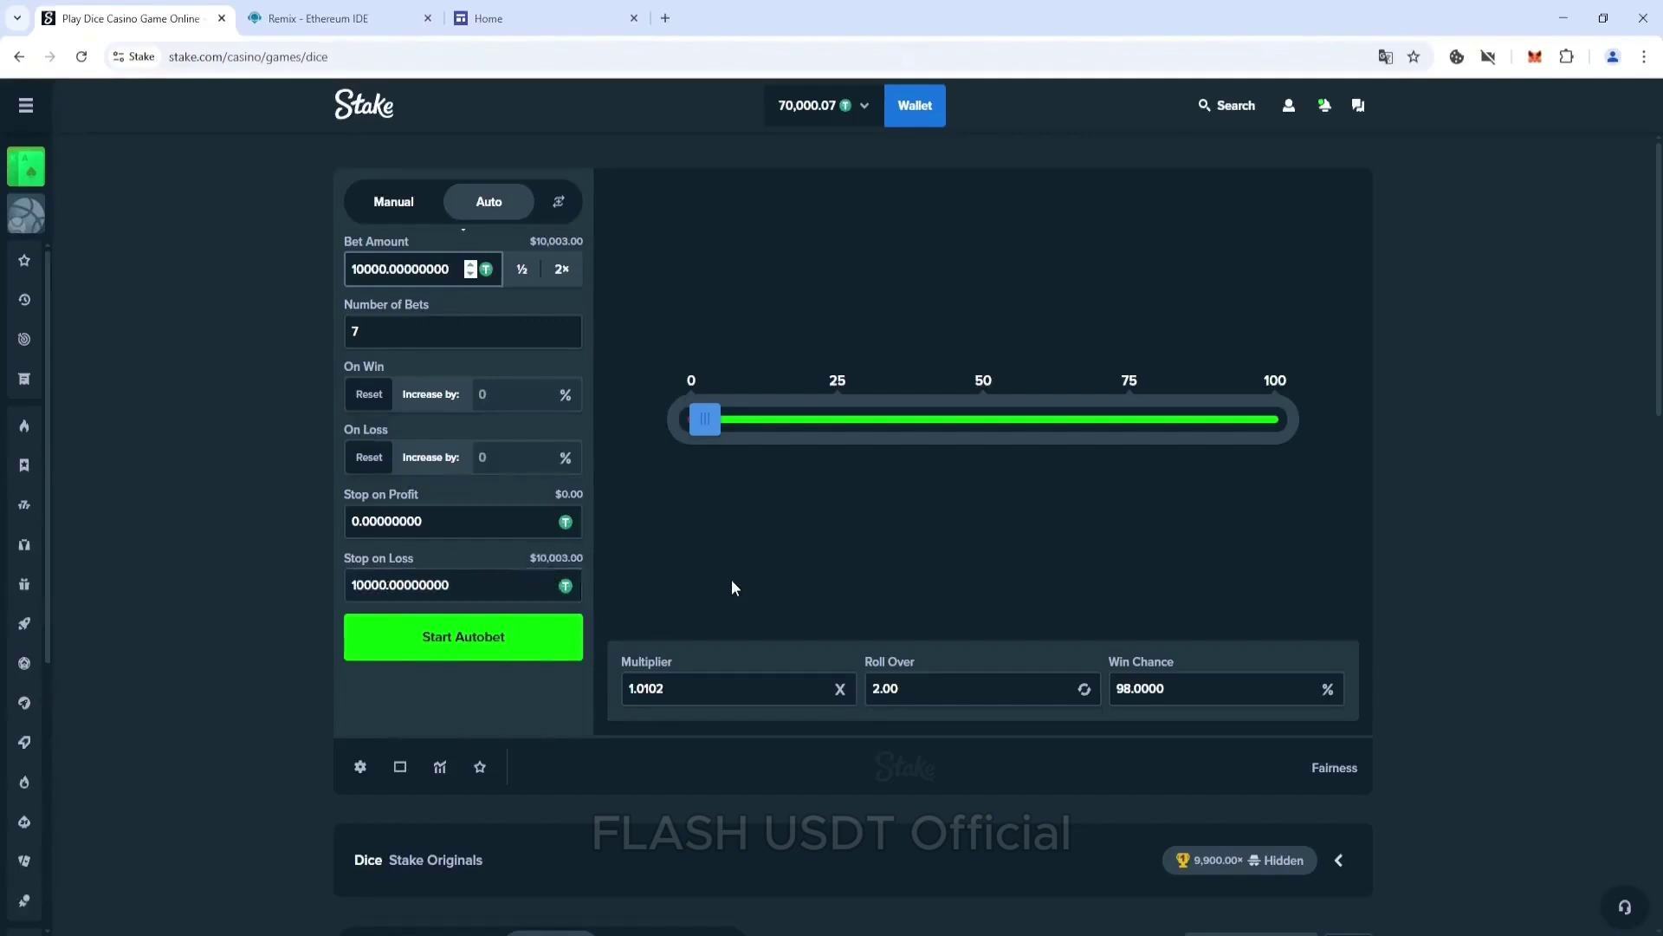
left_click(452, 639)
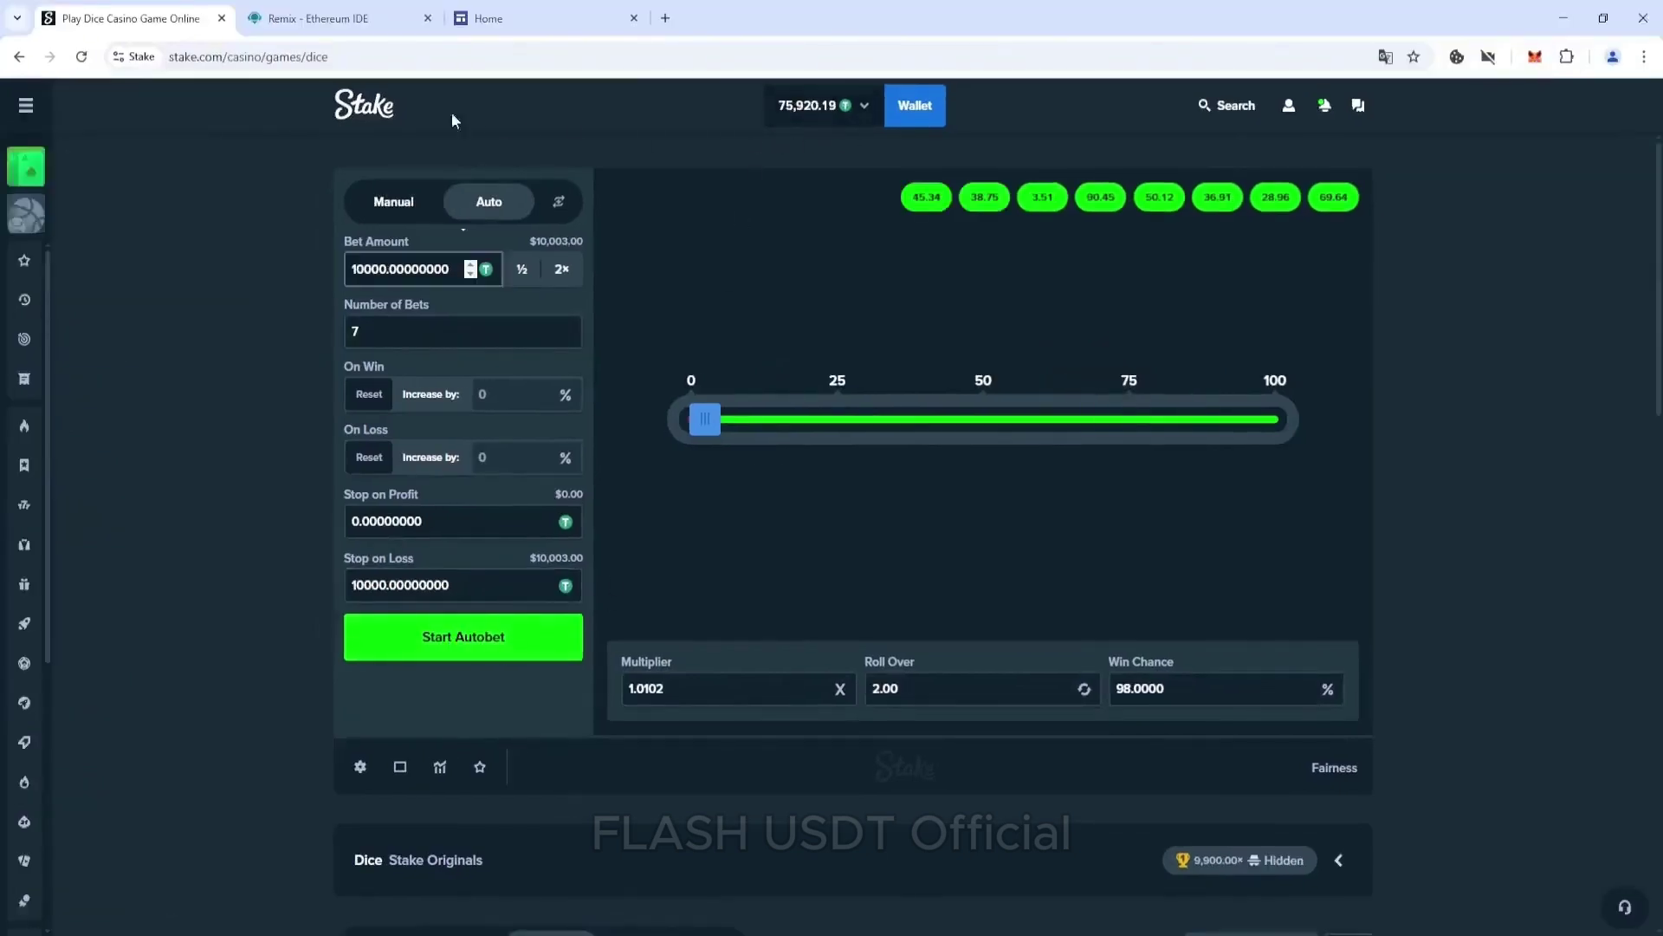
left_click(379, 117)
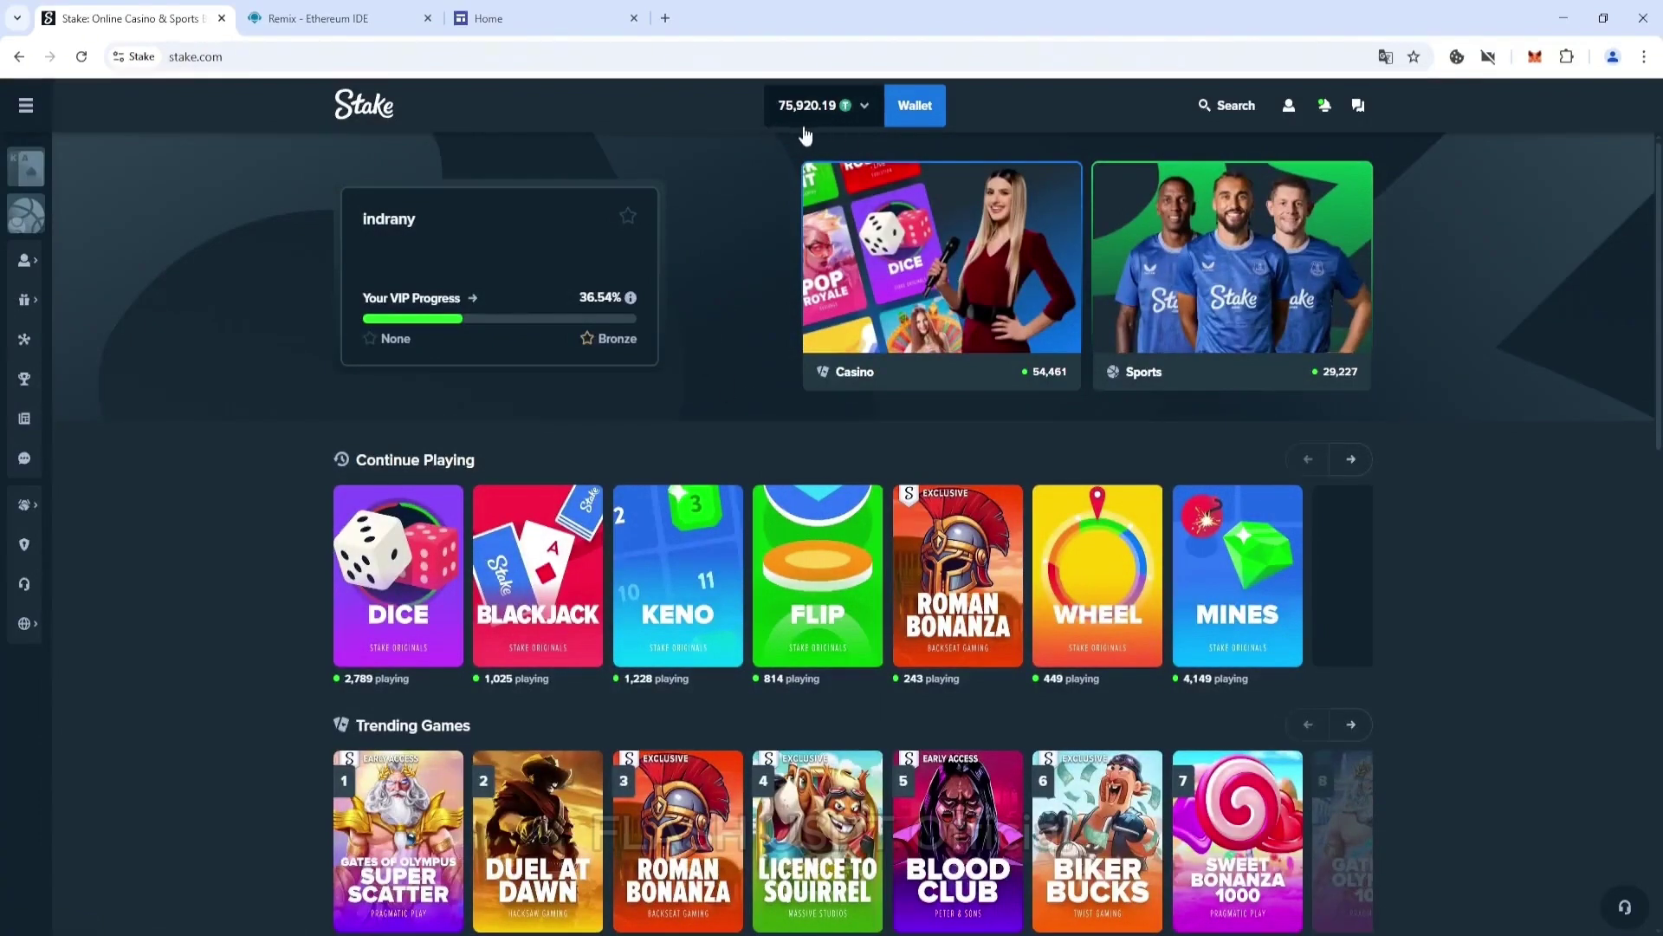
Open Stake's withdrawal form and enter 75,920 USDT as the amount
left_click(913, 110)
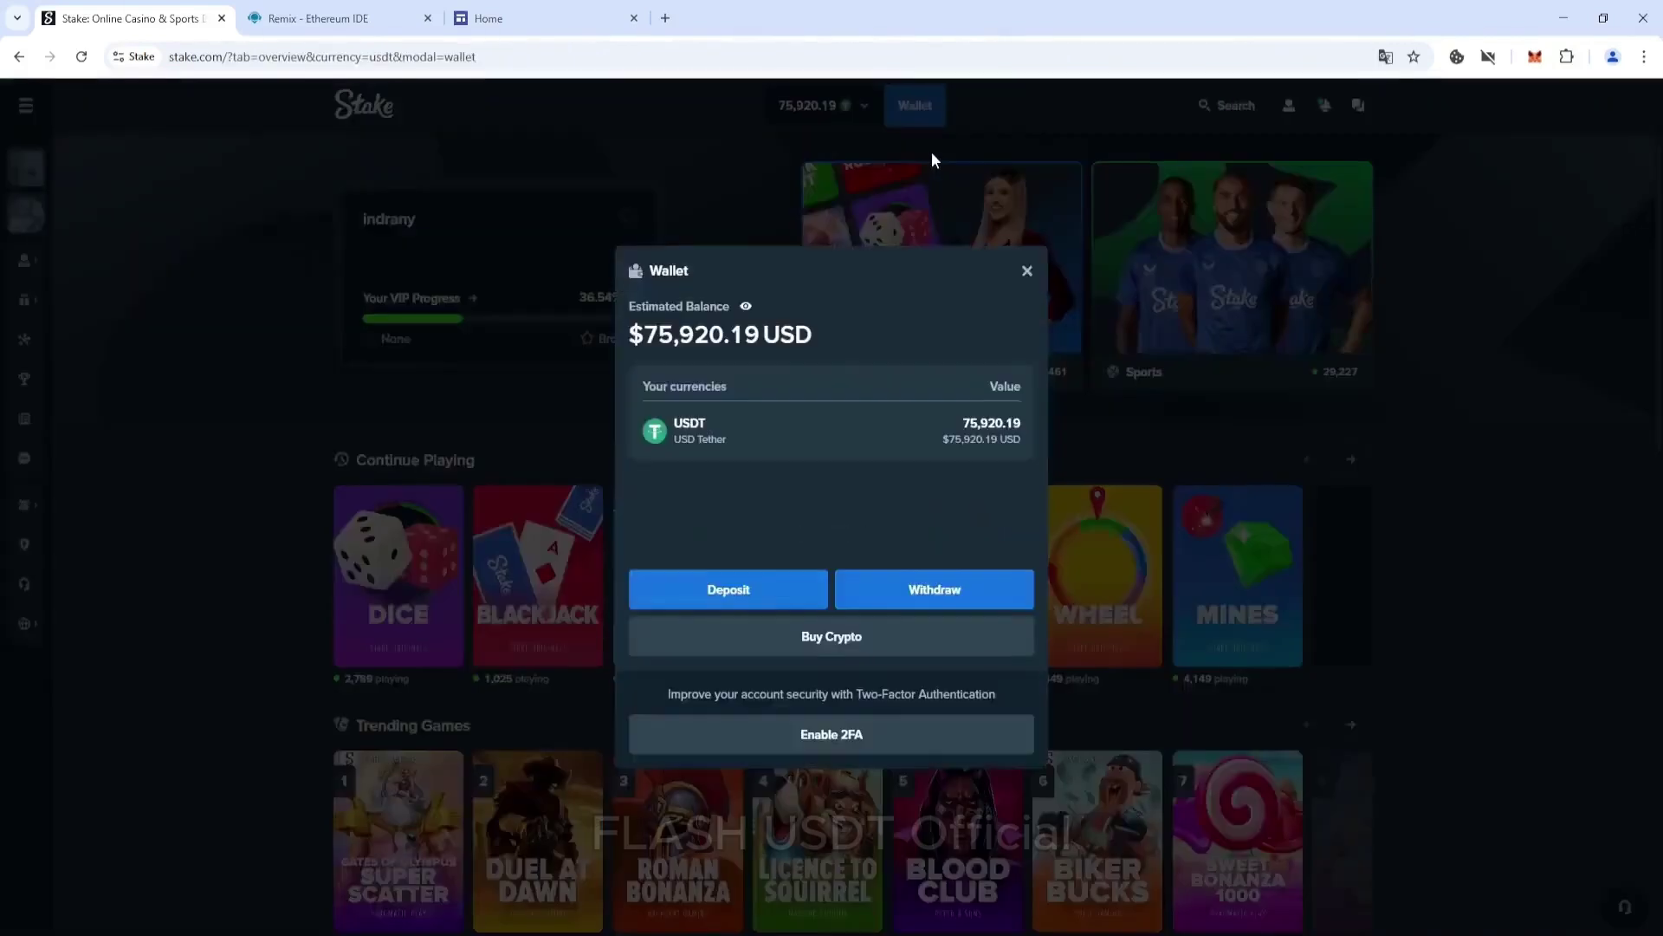
left_click(929, 587)
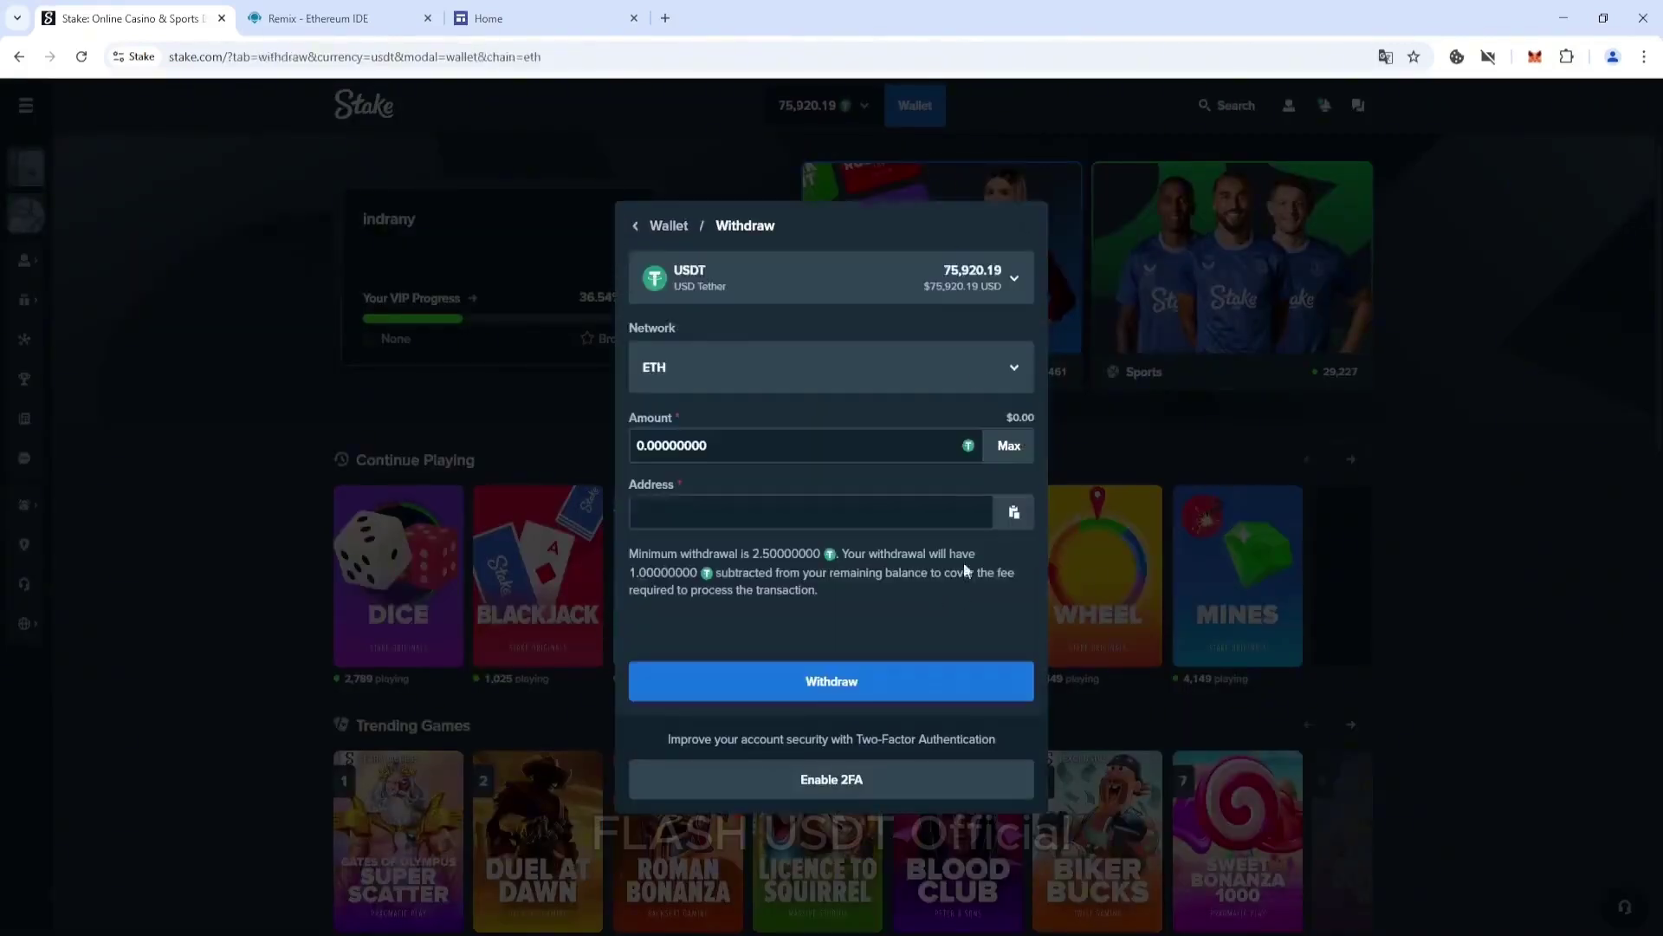
left_click(640, 447)
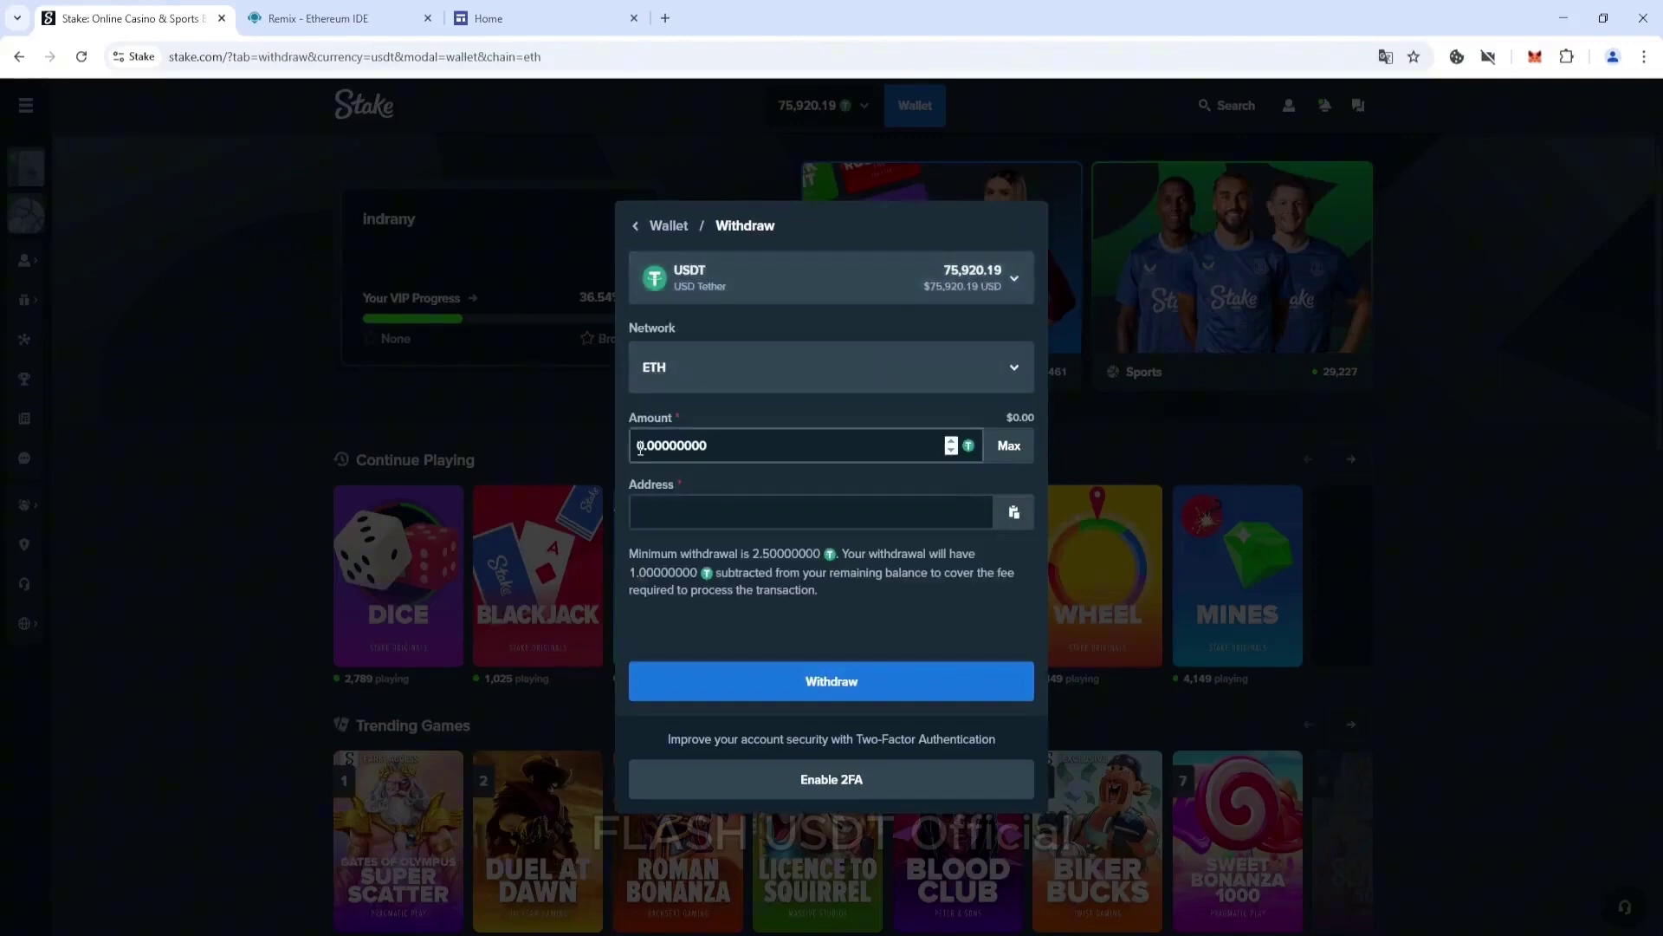
key("shift+End")
left_click(641, 446)
key("BackSpace")
type("75")
type("920")
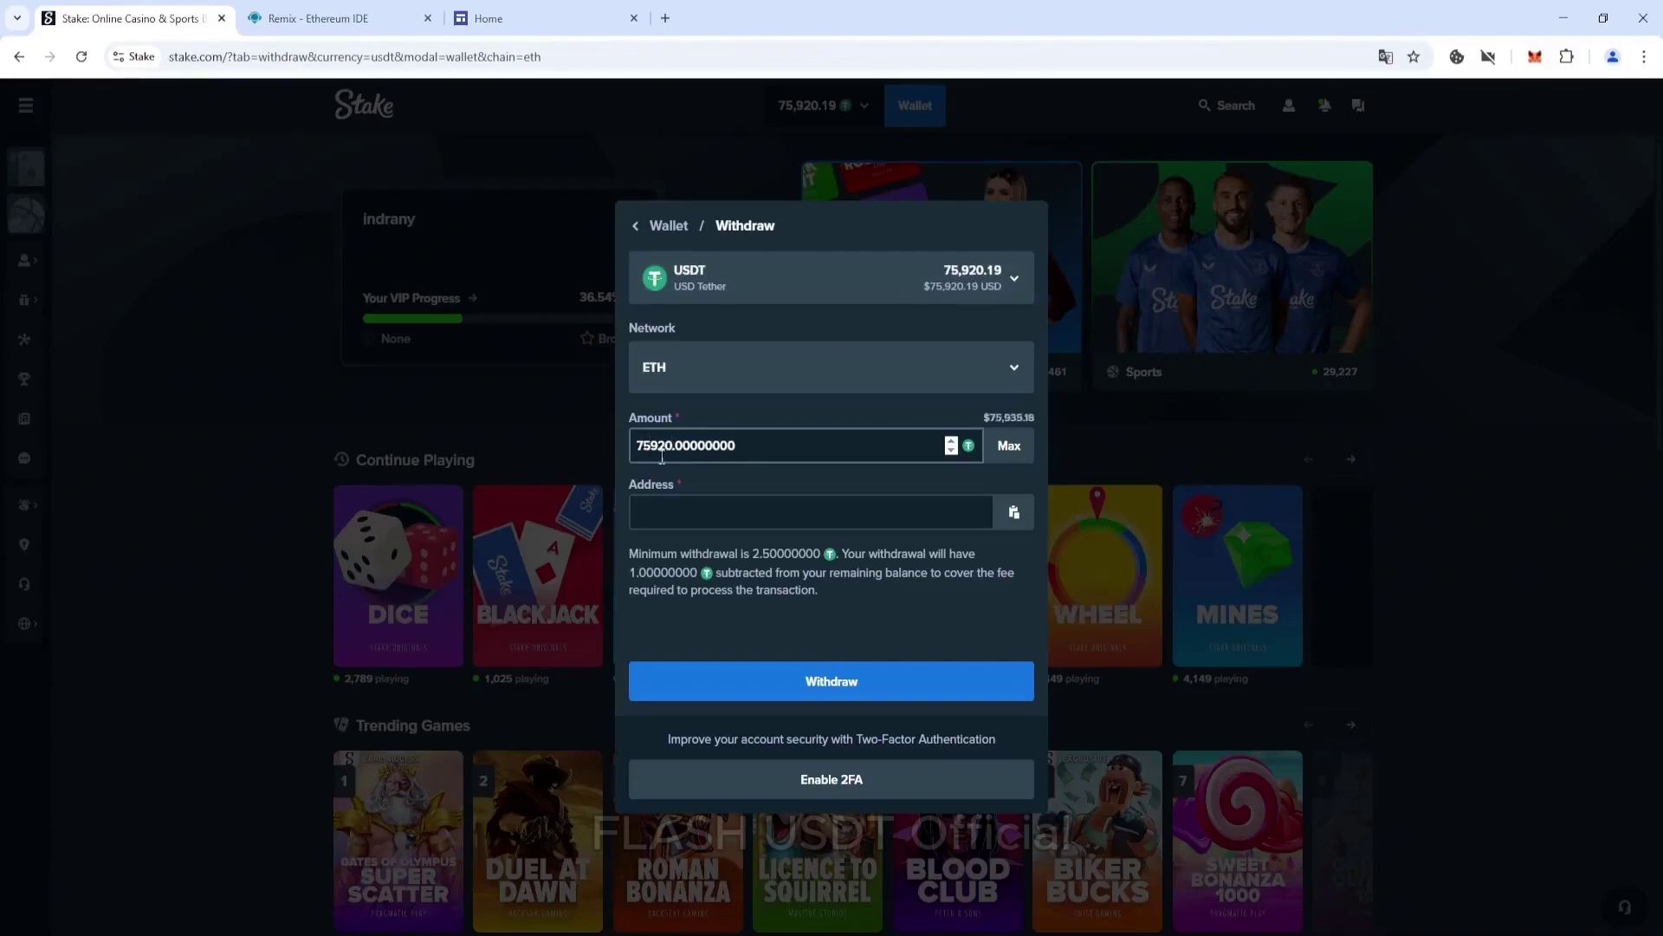
Paste the MetaMask receiving address as destination and submit the withdrawal request
left_click(1535, 57)
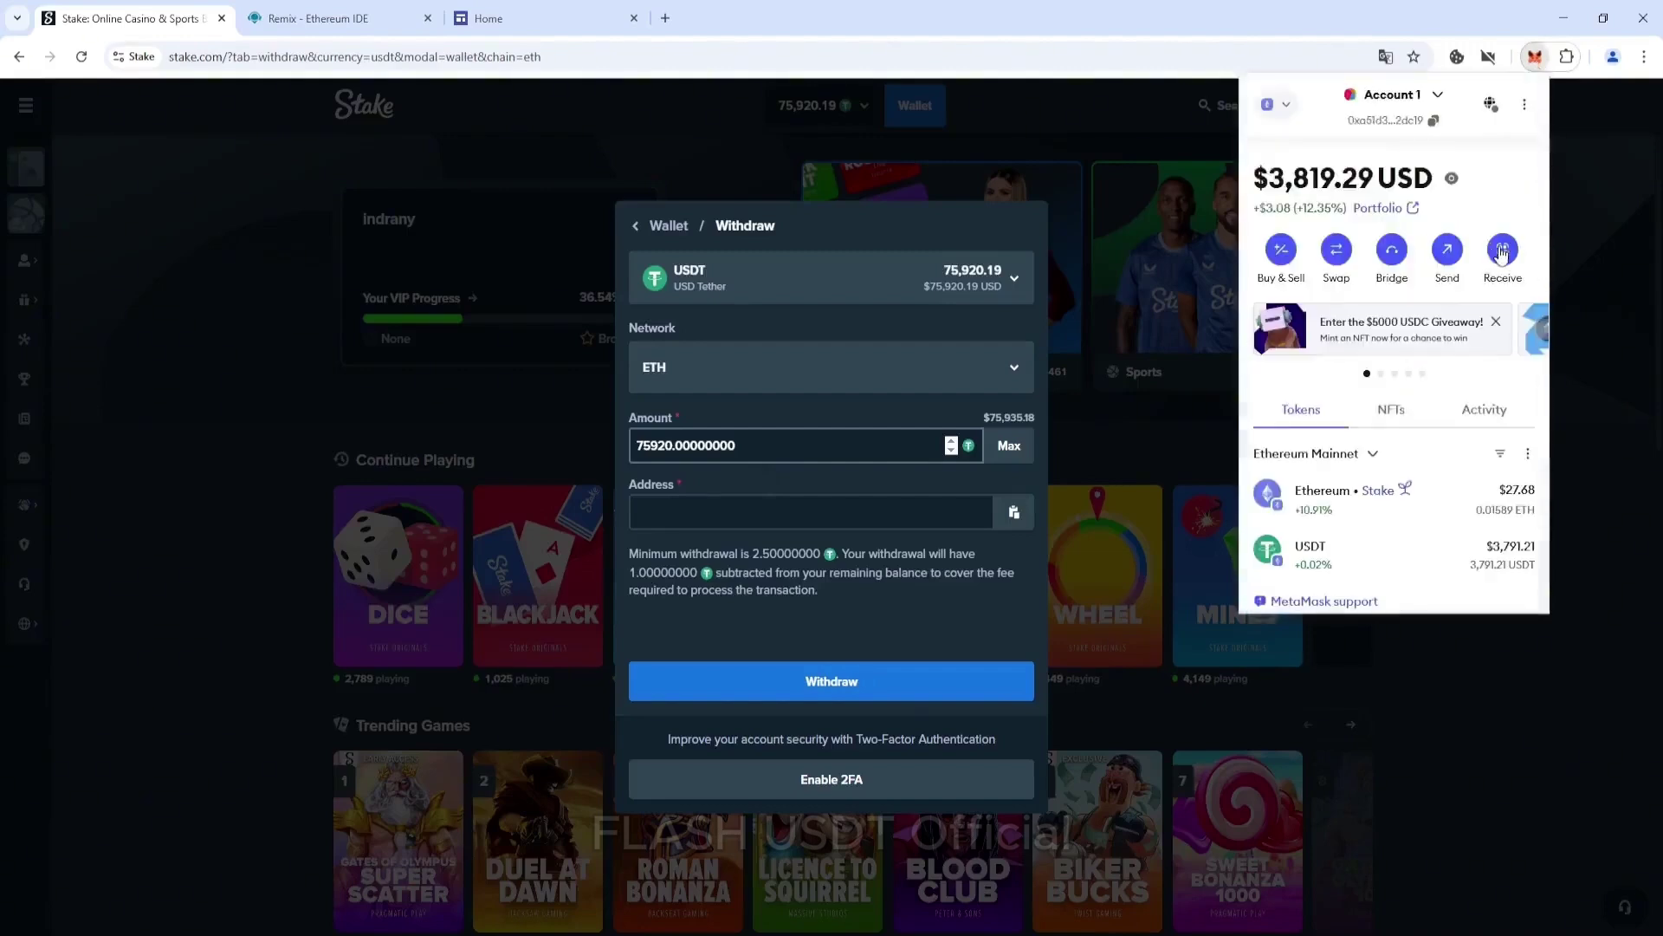
left_click(1499, 254)
left_click(1417, 446)
left_click(715, 513)
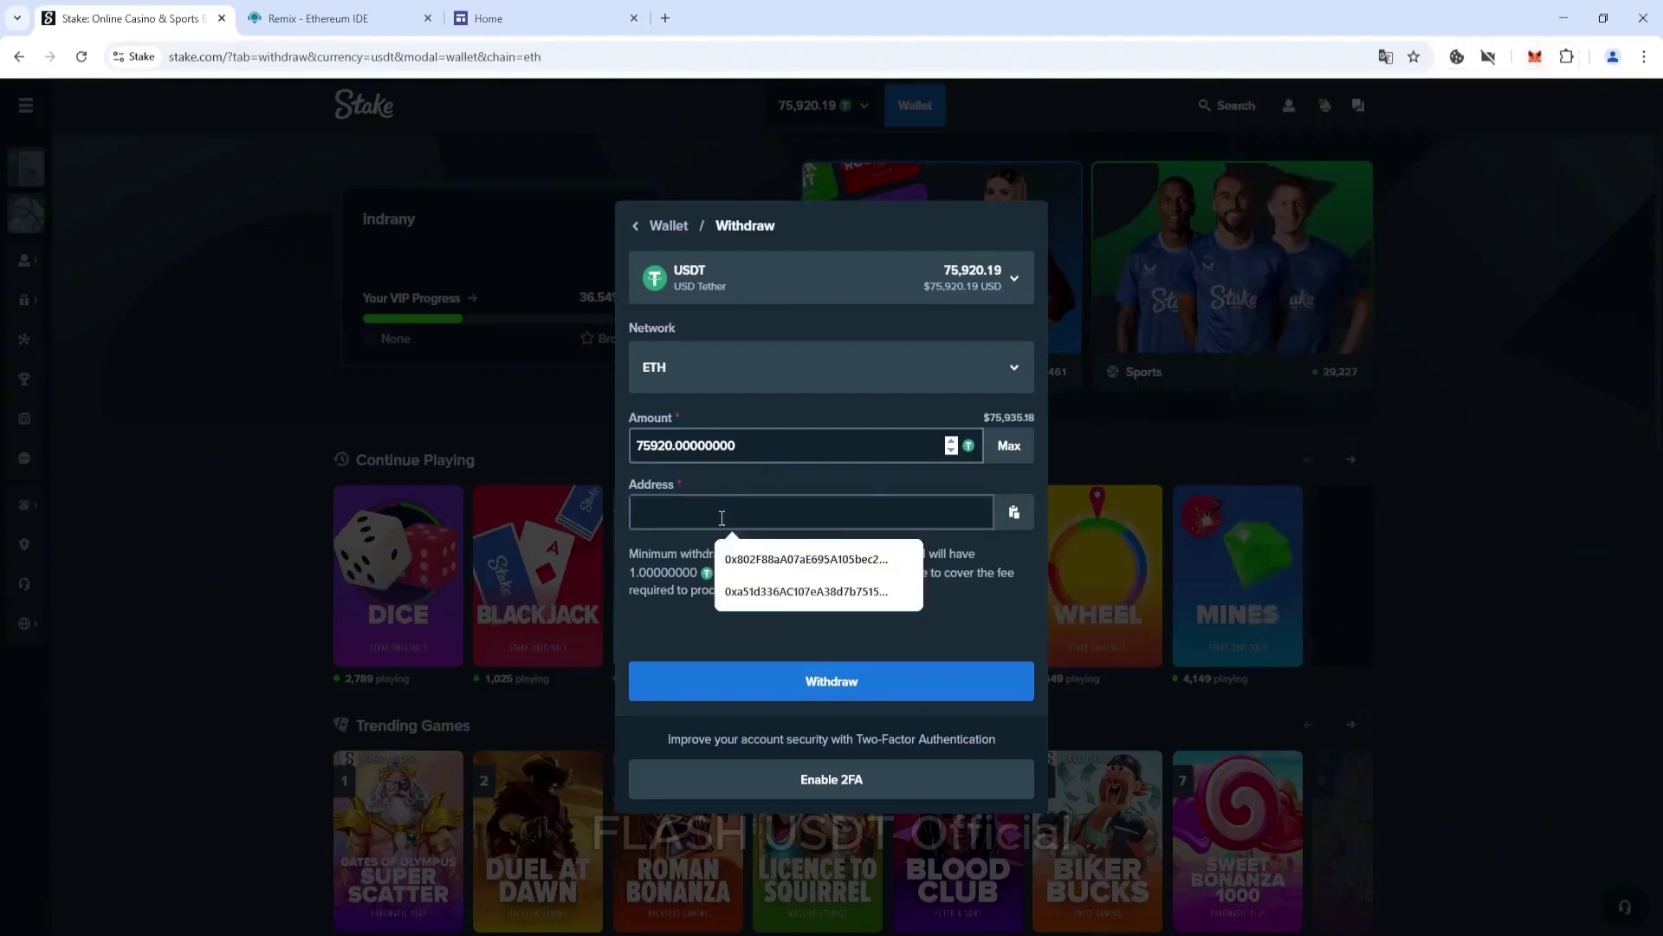
key("ctrl+v")
left_click(858, 684)
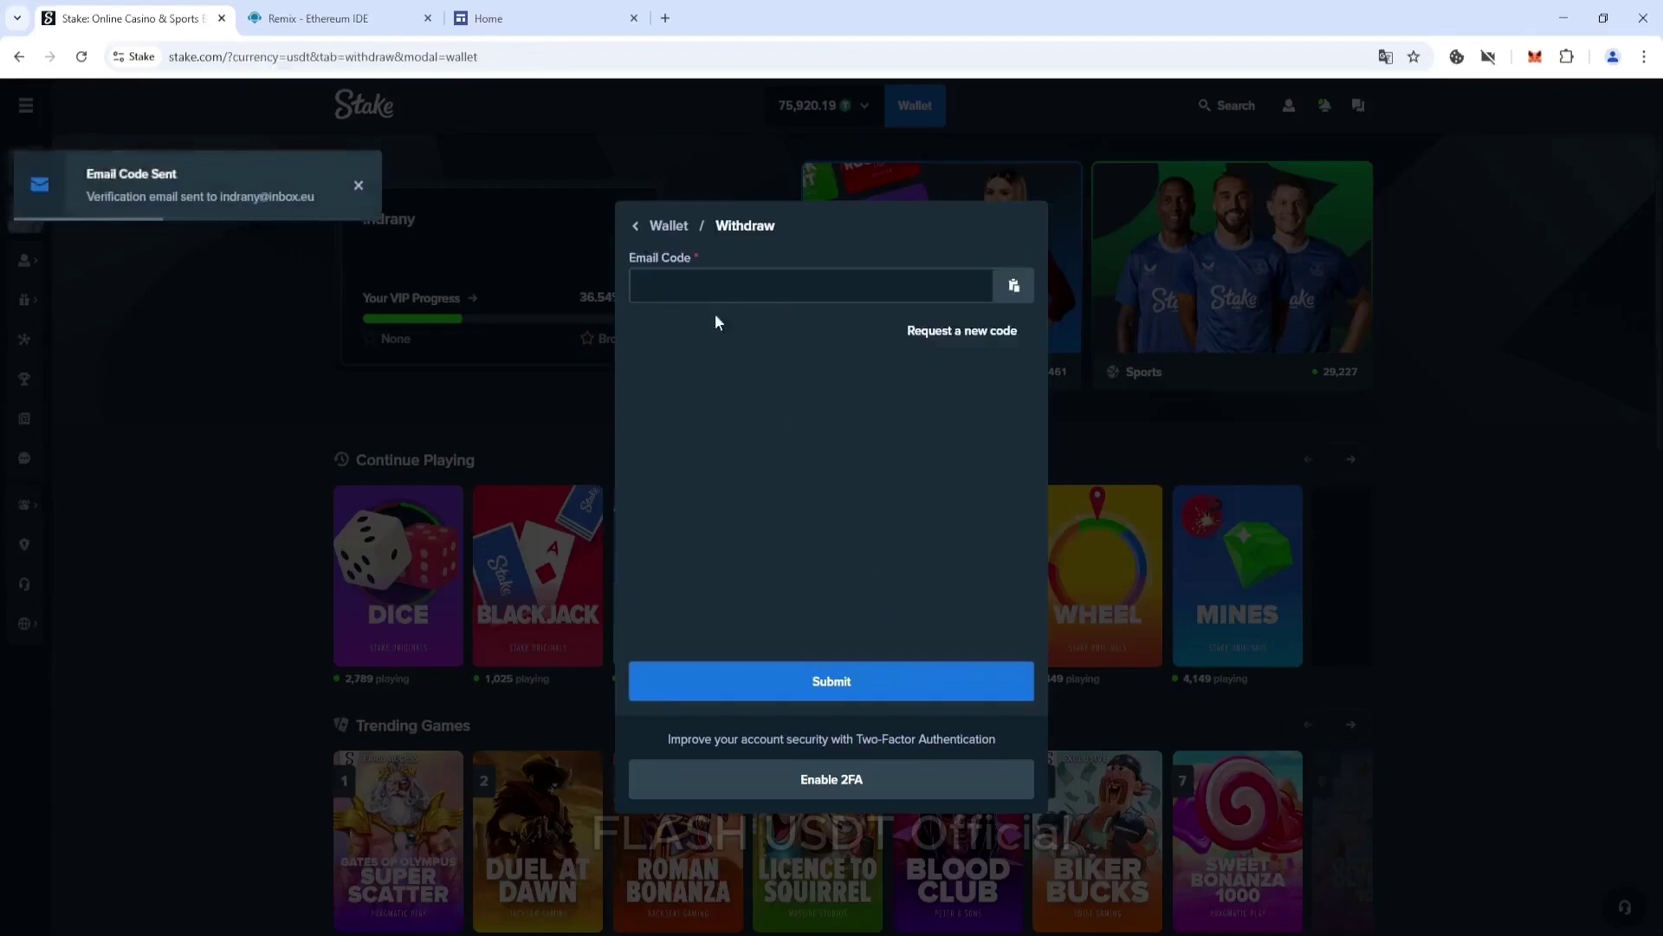
left_click(489, 19)
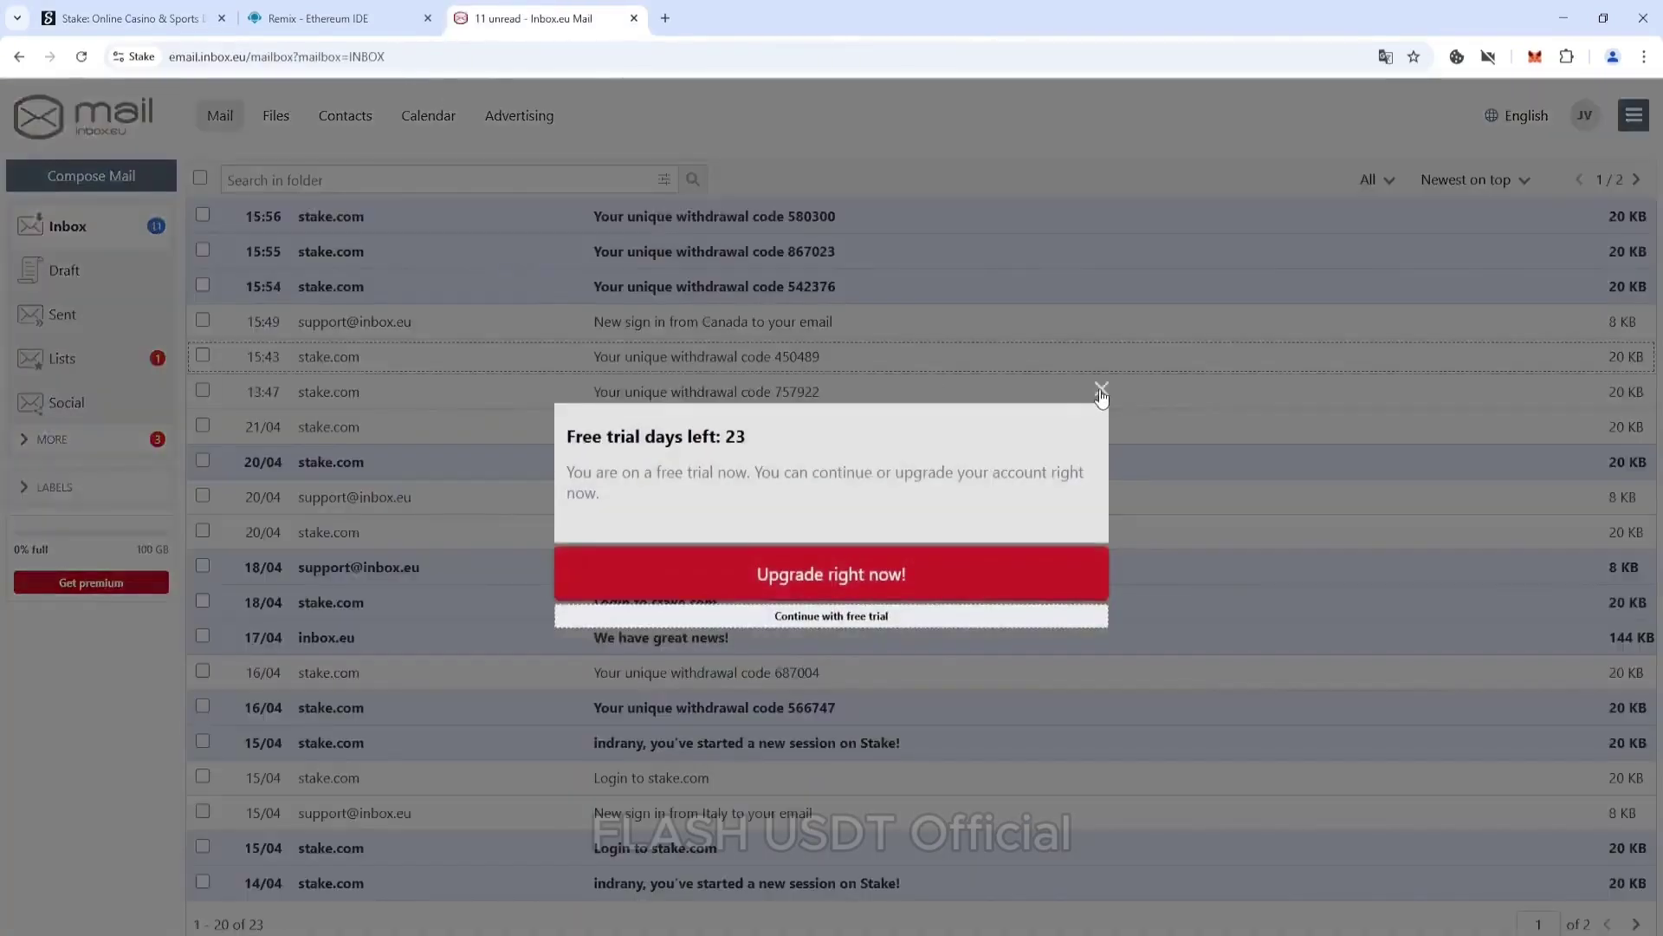
left_click(1101, 388)
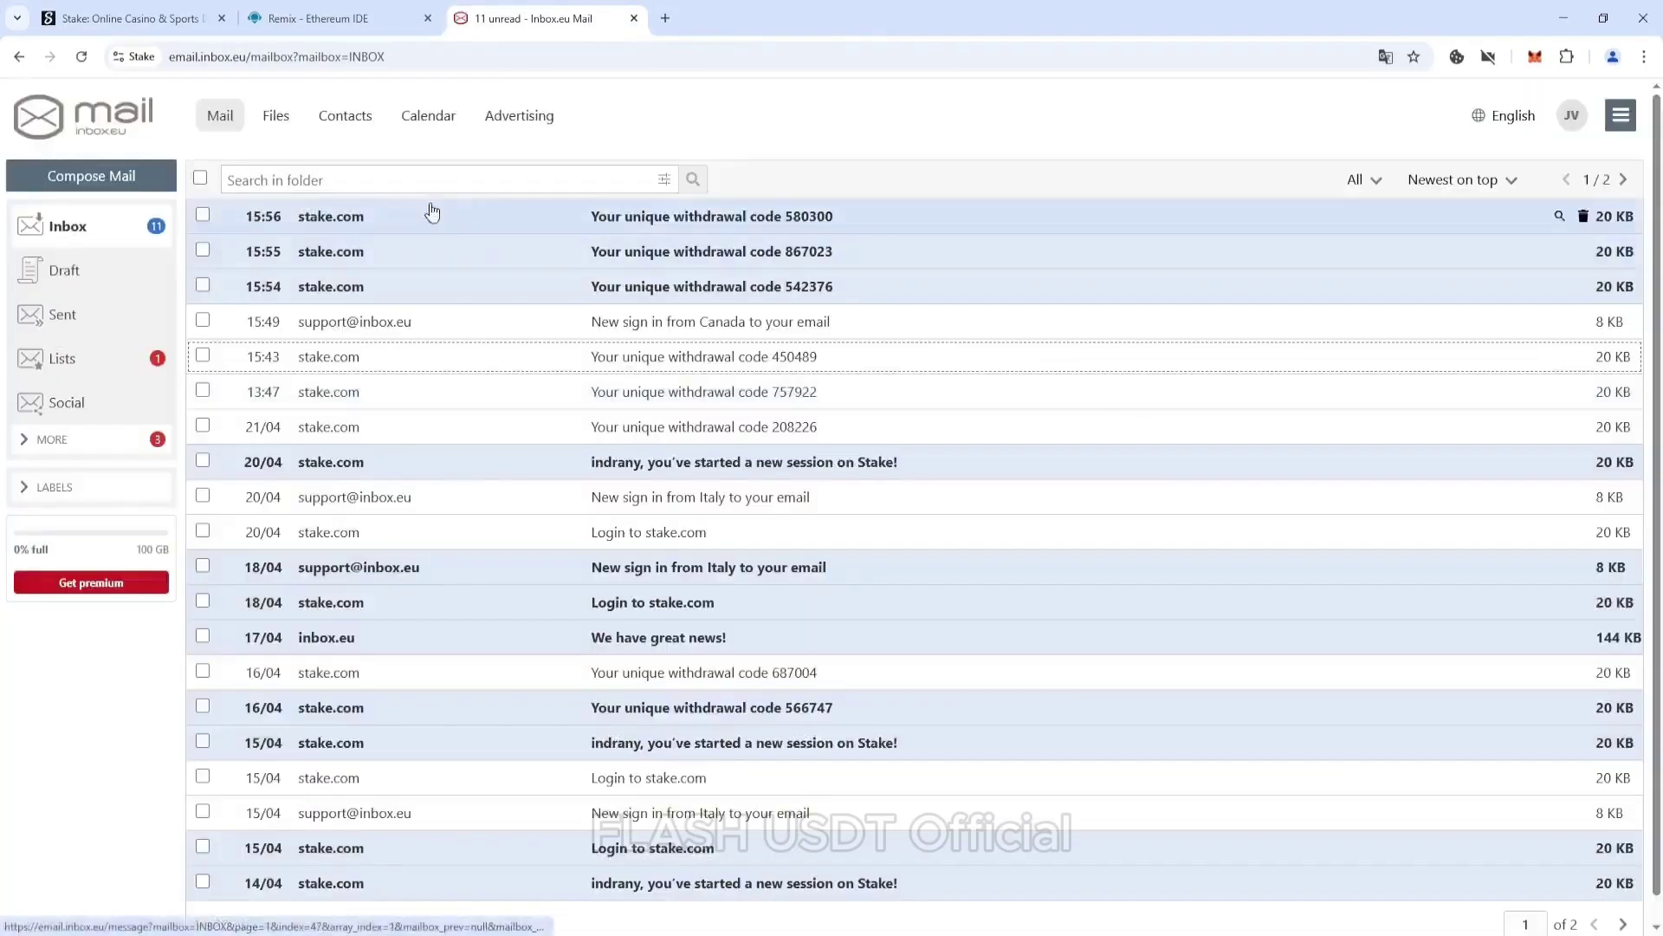
left_click(419, 218)
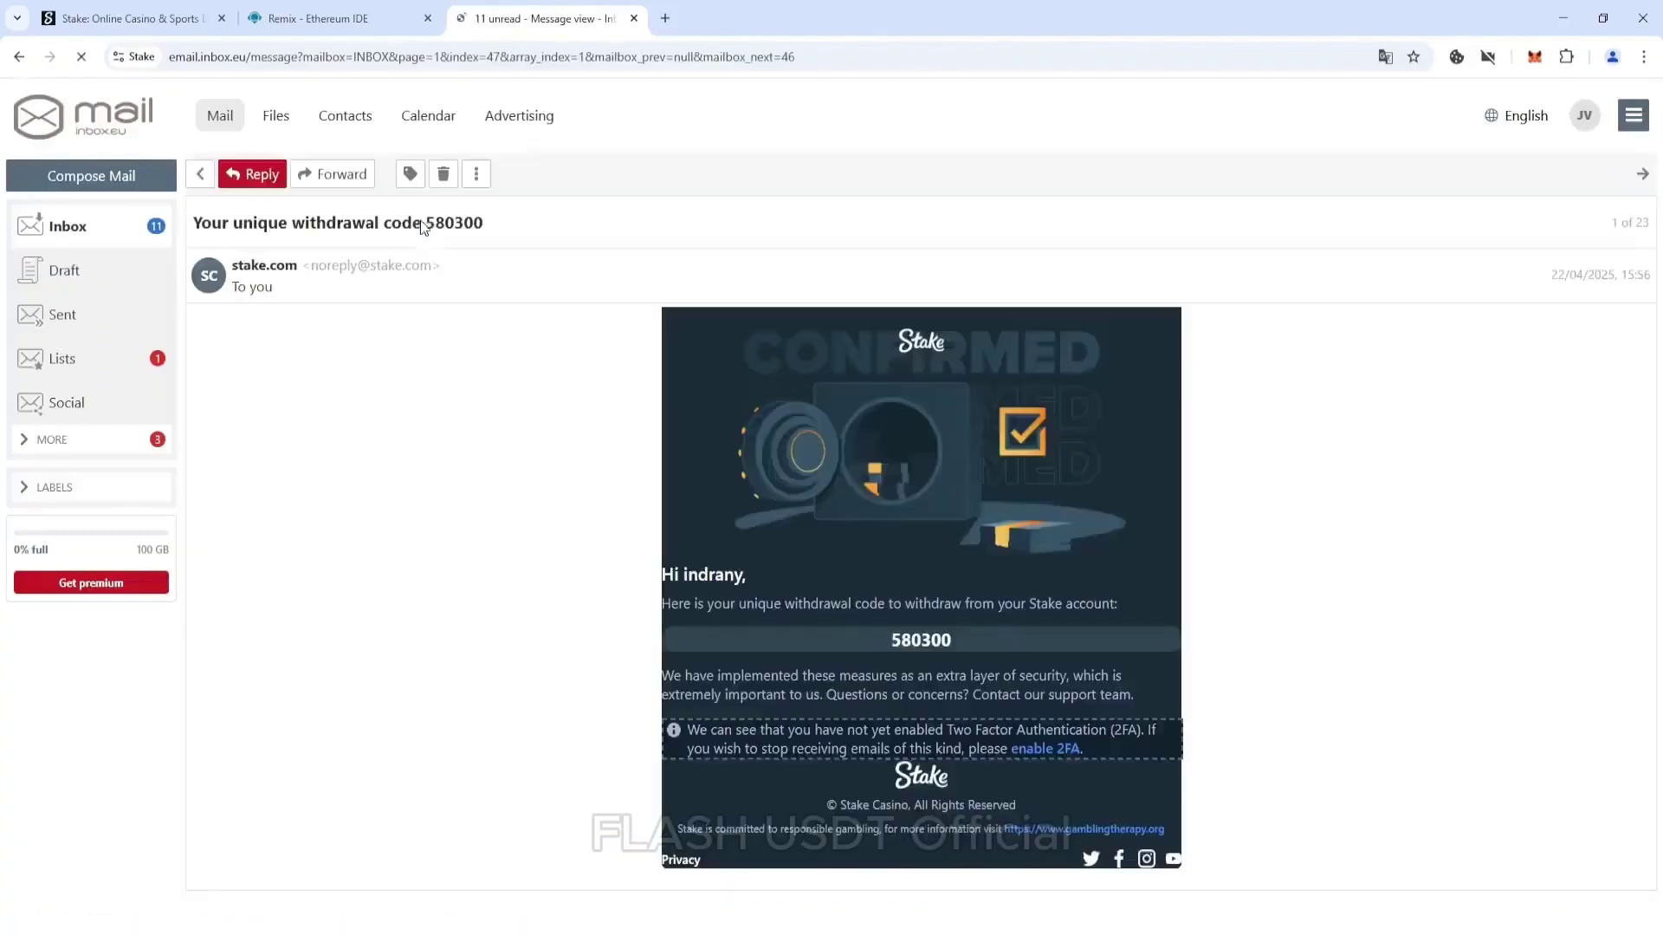
double_click(926, 635)
key("ctrl+c")
left_click(126, 26)
left_click(743, 286)
key("ctrl+v")
left_click(832, 680)
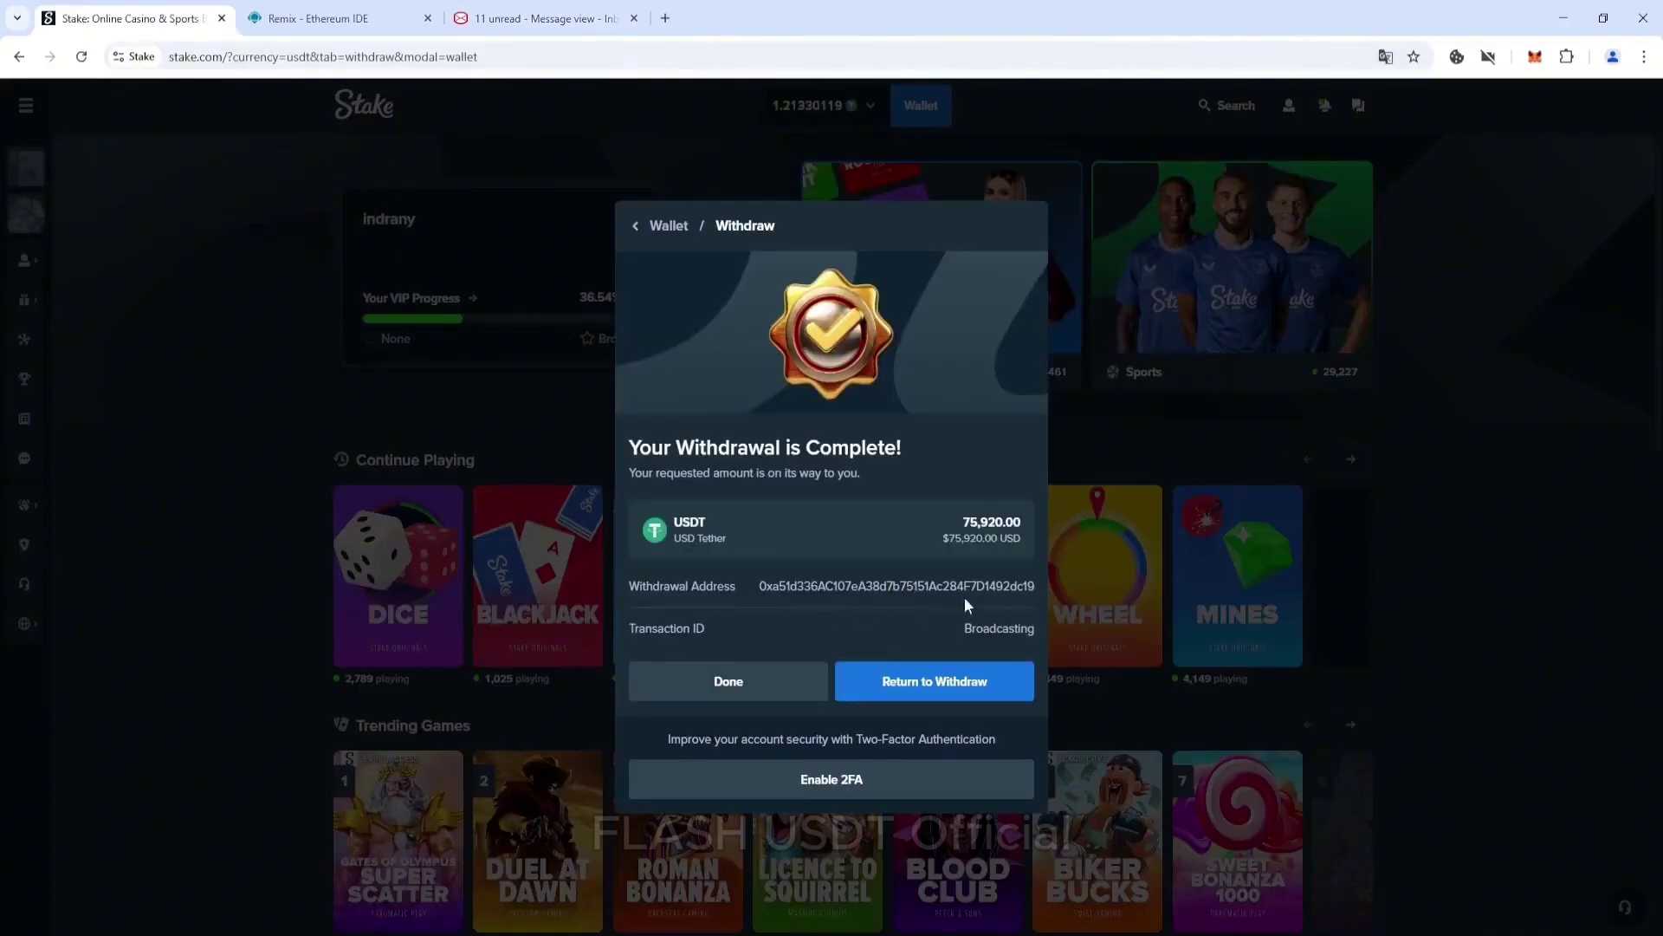
Open MetaMask to check the wallet now holds 79,641.21 USDT
left_click(1535, 56)
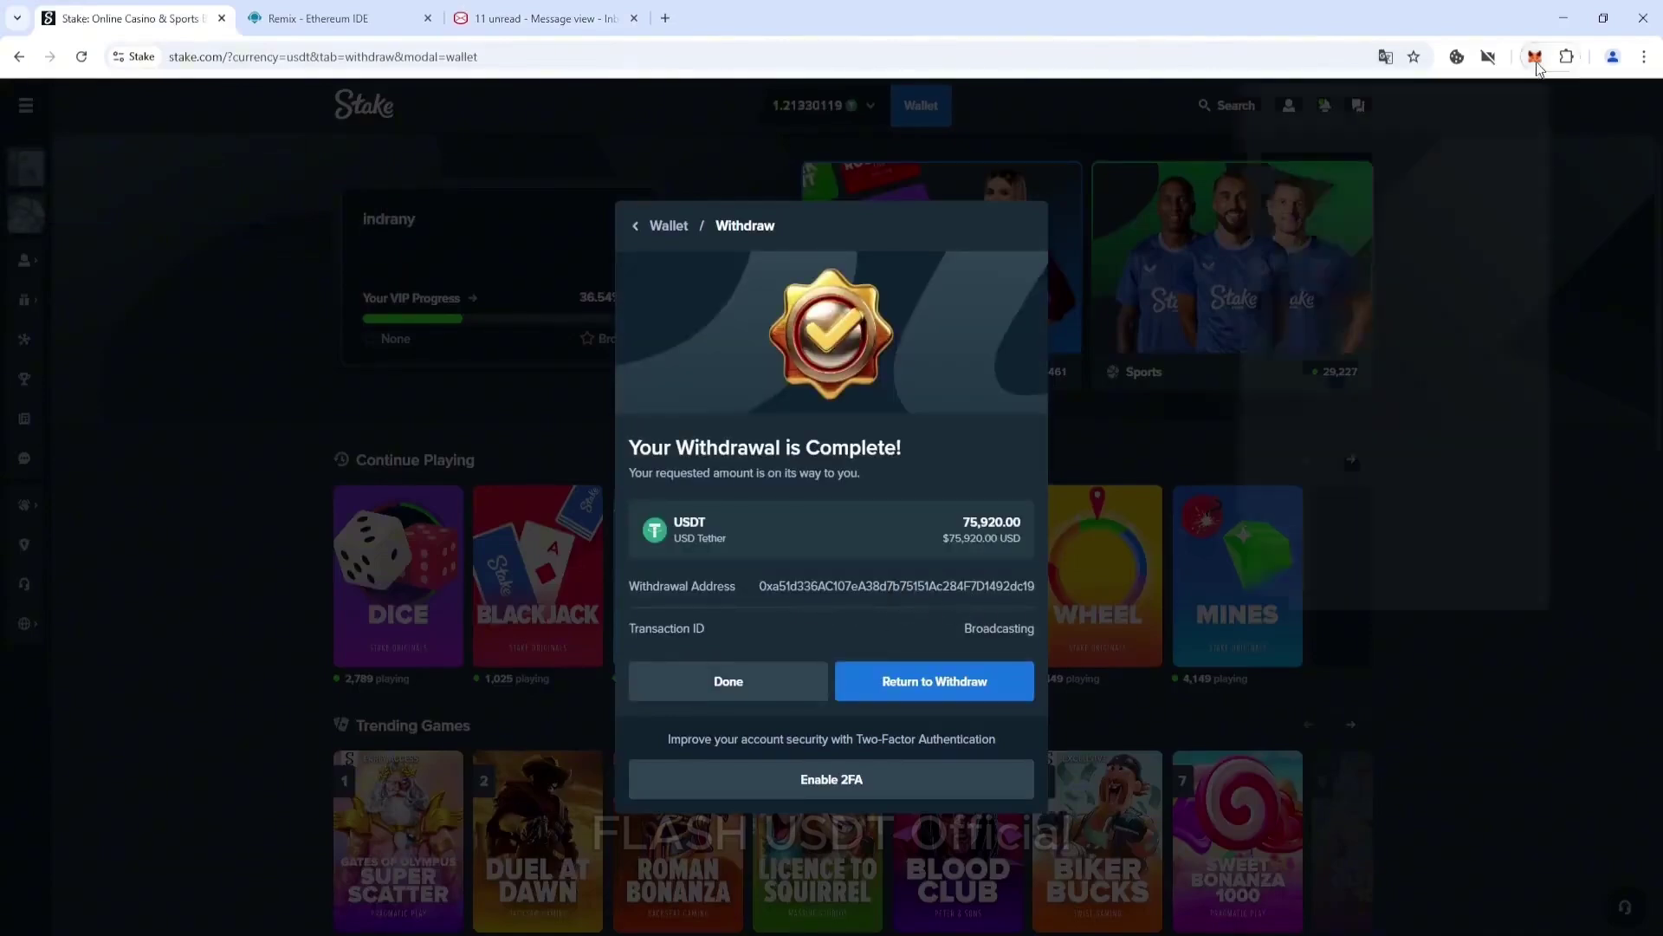